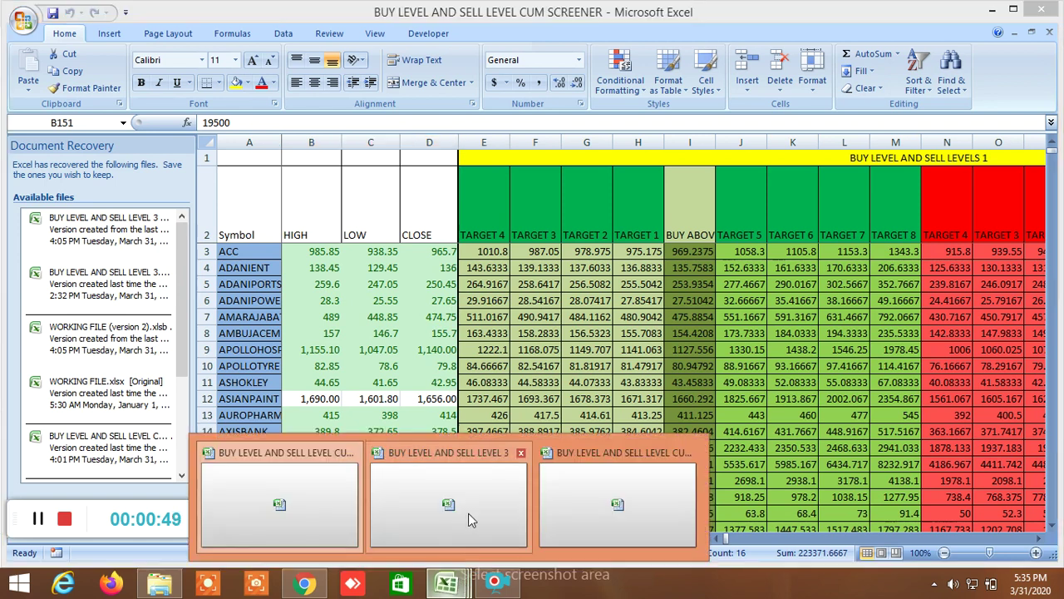
View the BUY LEVEL AND SELL LEVEL 3 workbook and return to the BUY LEVEL AND SELL LEVEL CUM SCREENER workbook.
click(468, 513)
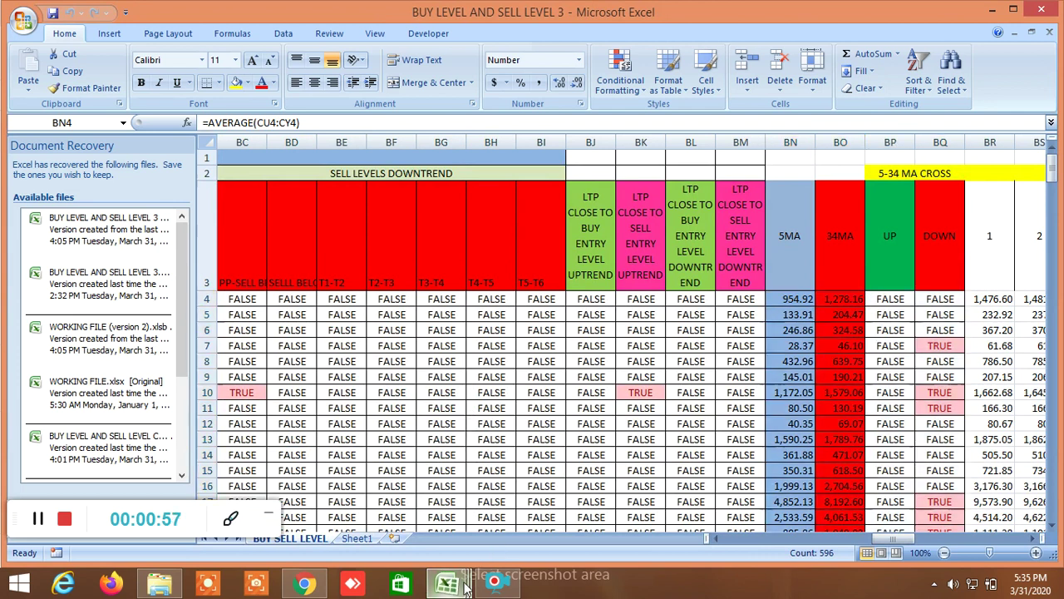
mouse_move(447, 584)
click(275, 519)
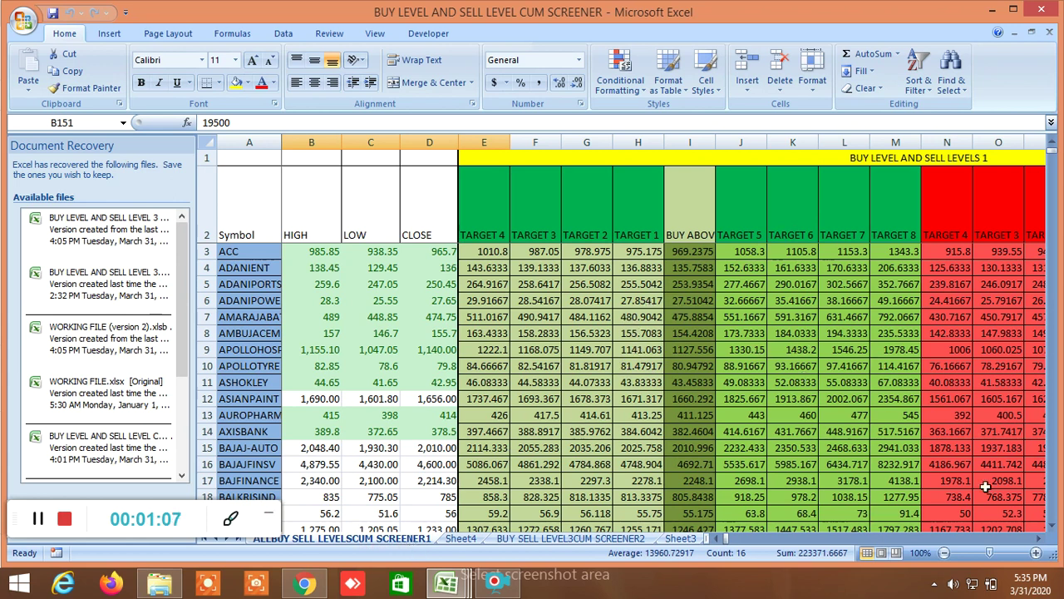
Review the BUY LEVEL AND SELL LEVELS 1 target columns and the adjacent columns comparing LTP with the buy level and targets.
click(1040, 539)
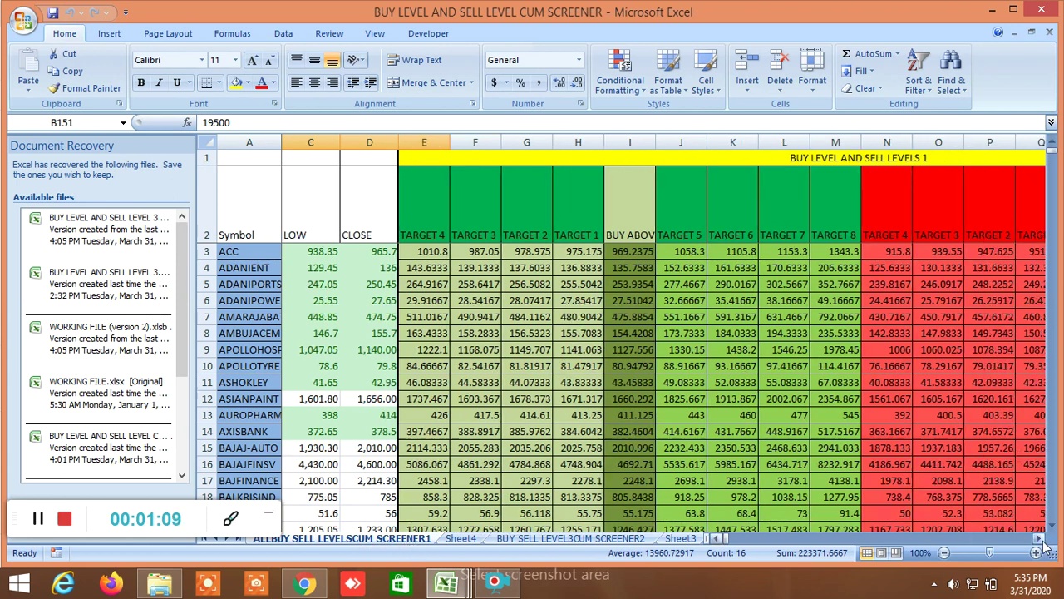
click(1040, 539)
click(1040, 538)
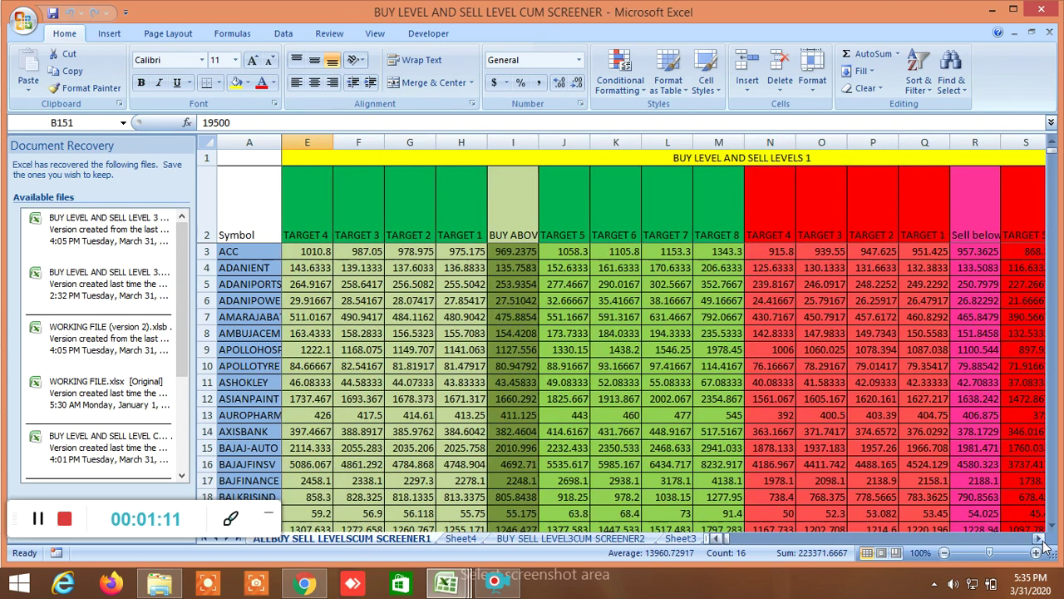
click(1040, 539)
drag(1040, 538, 1040, 539)
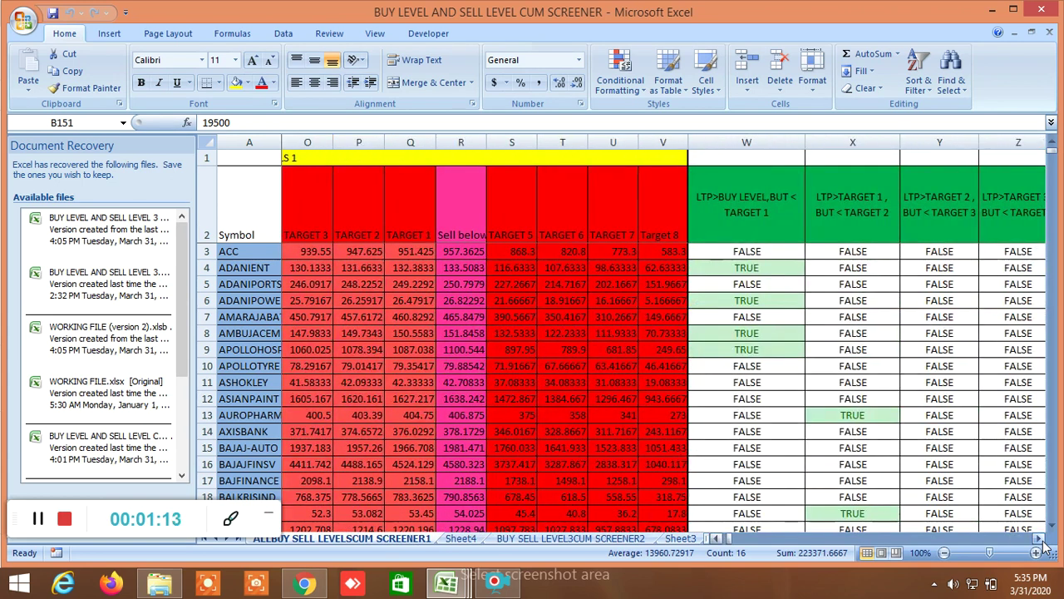
click(1042, 539)
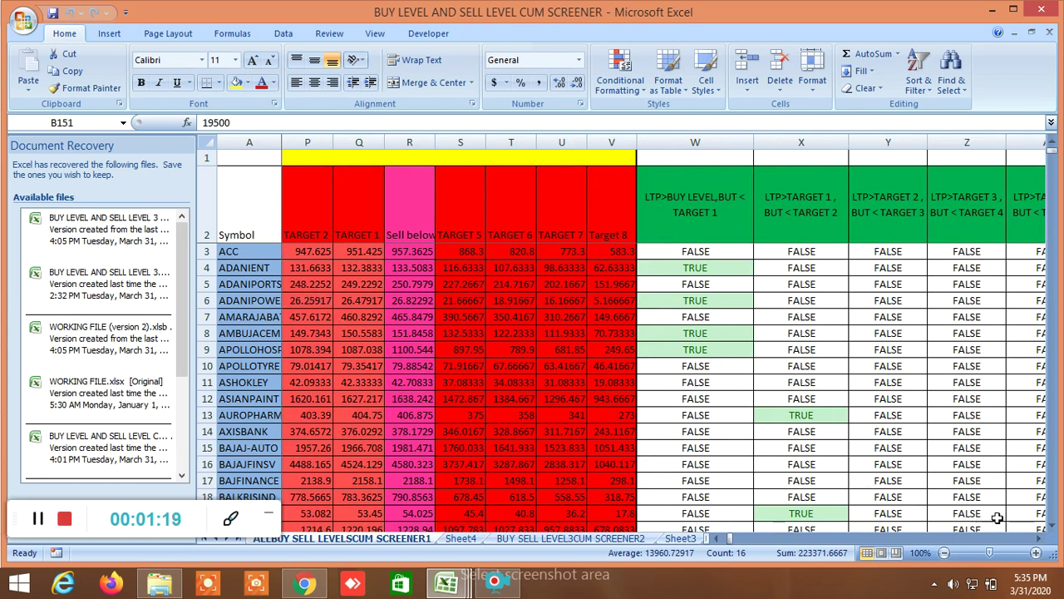
click(1041, 539)
click(1040, 539)
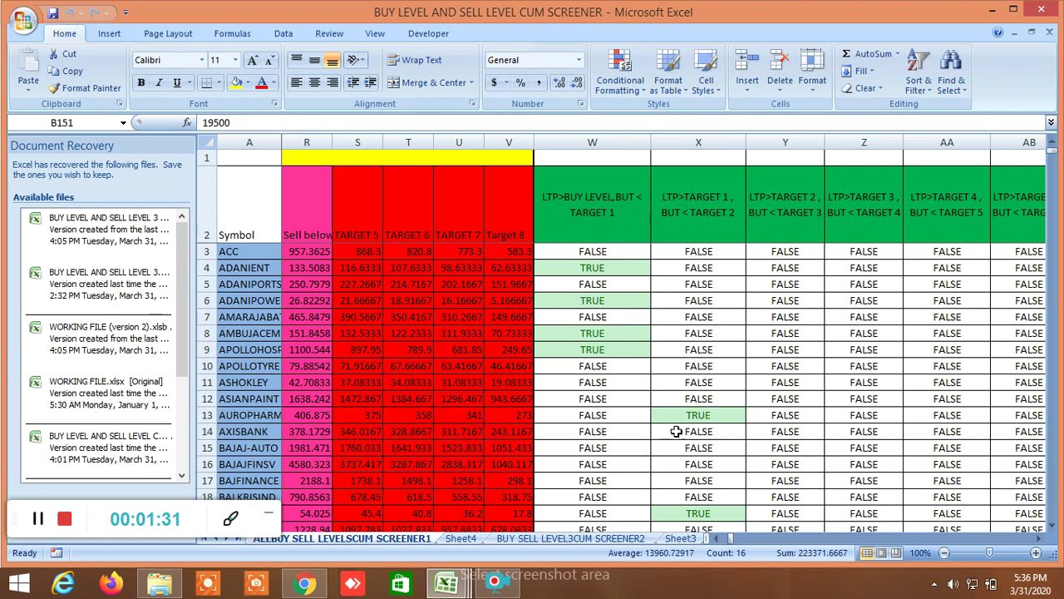
Review the BUY LEVEL AND SELL LEVELS 2 section, from its buy and sell targets to the advance and decline columns.
click(1040, 539)
drag(1040, 539, 1040, 541)
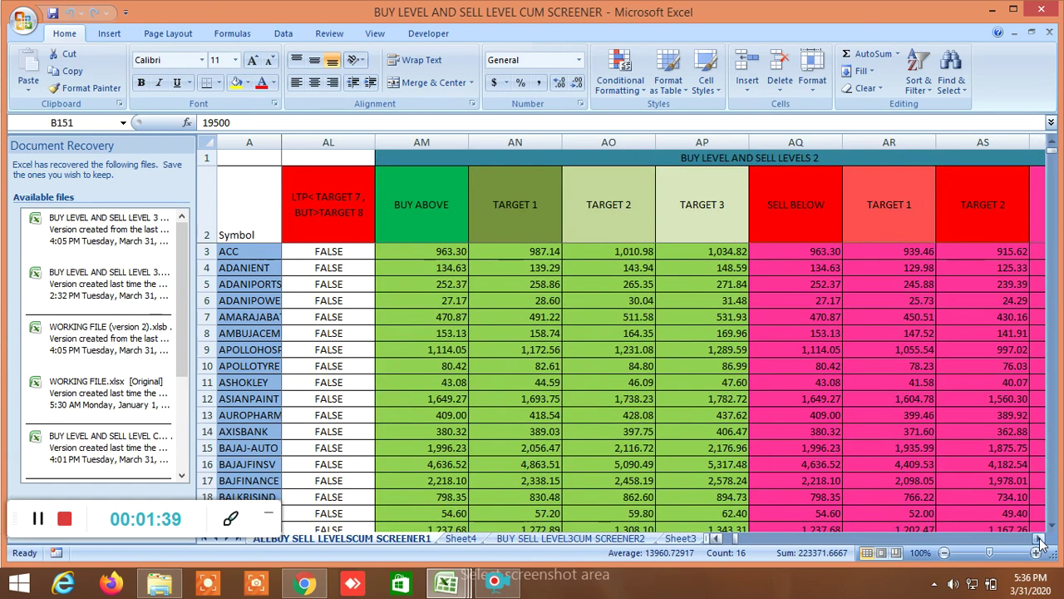
click(1040, 541)
click(1040, 541)
click(1040, 541)
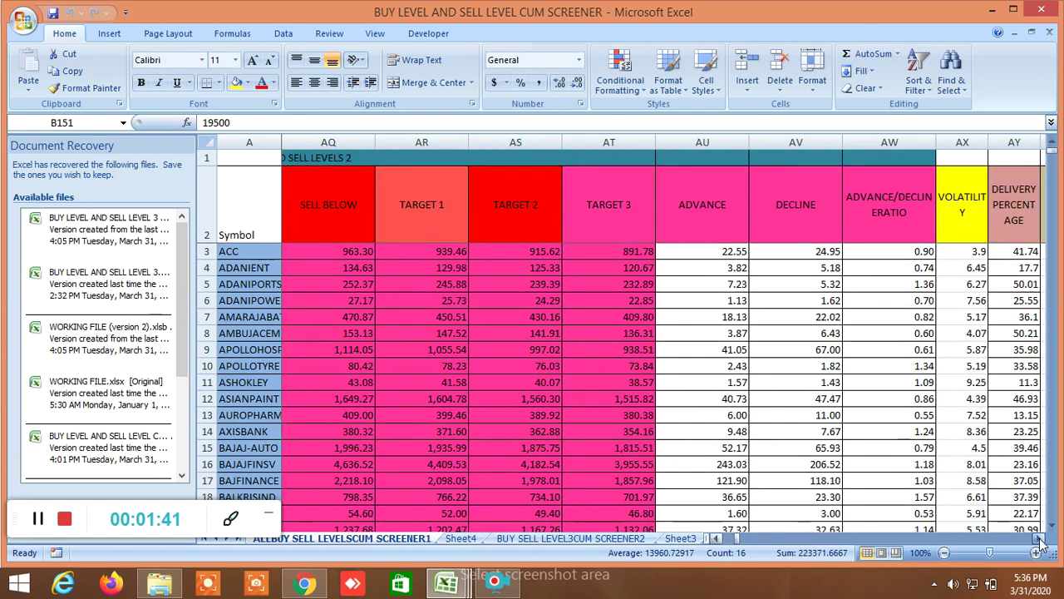
click(1040, 542)
click(1040, 541)
click(1040, 541)
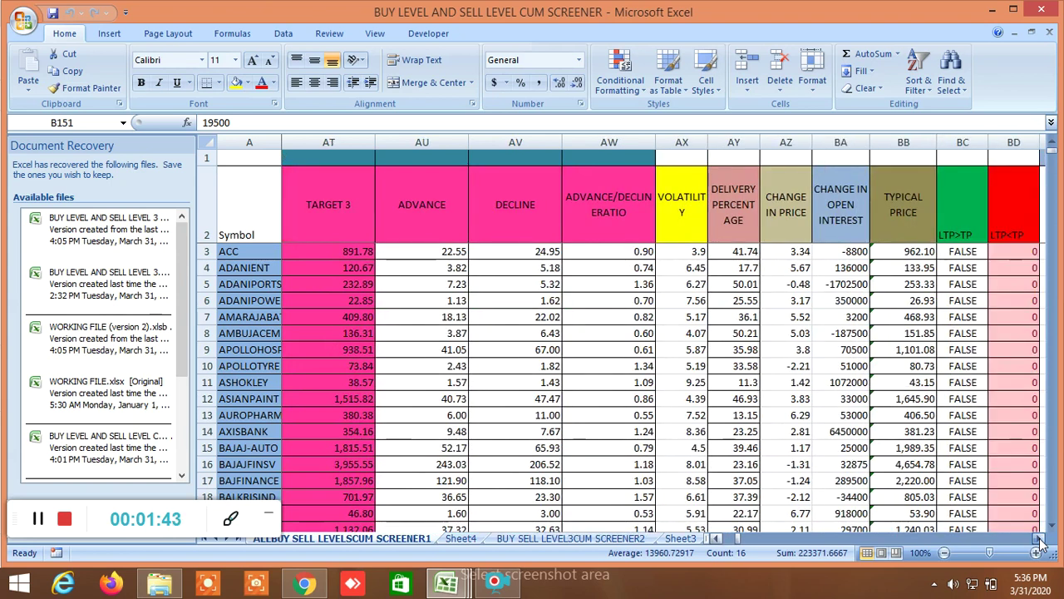
Inspect the header cells from DECLINE and ADVANCE through VOLATILITY and DELIVERY PERCENTAGE to CHANGE IN OPEN INTEREST.
click(446, 209)
click(502, 199)
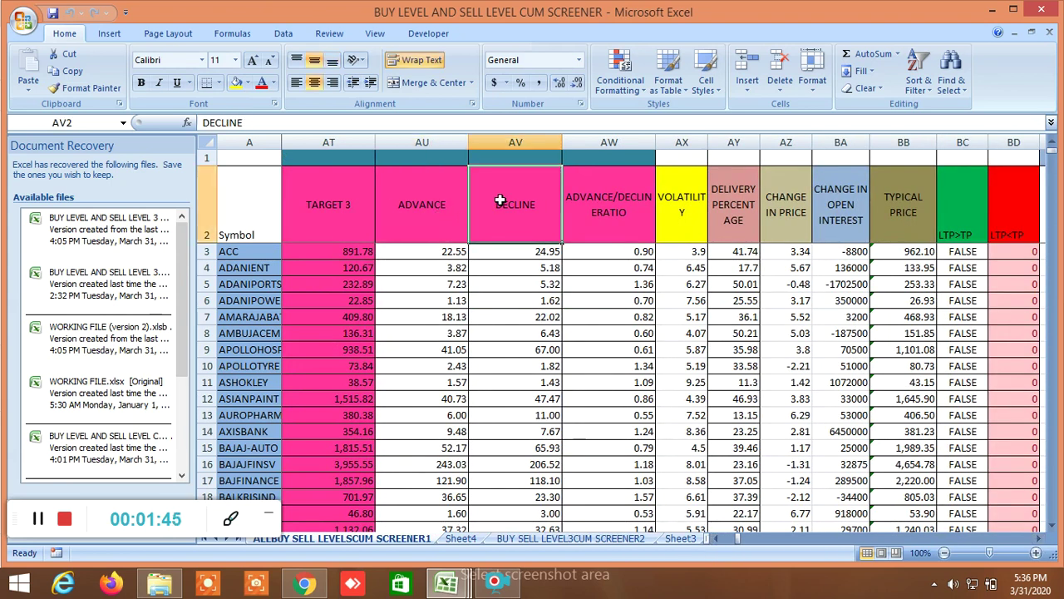
click(606, 202)
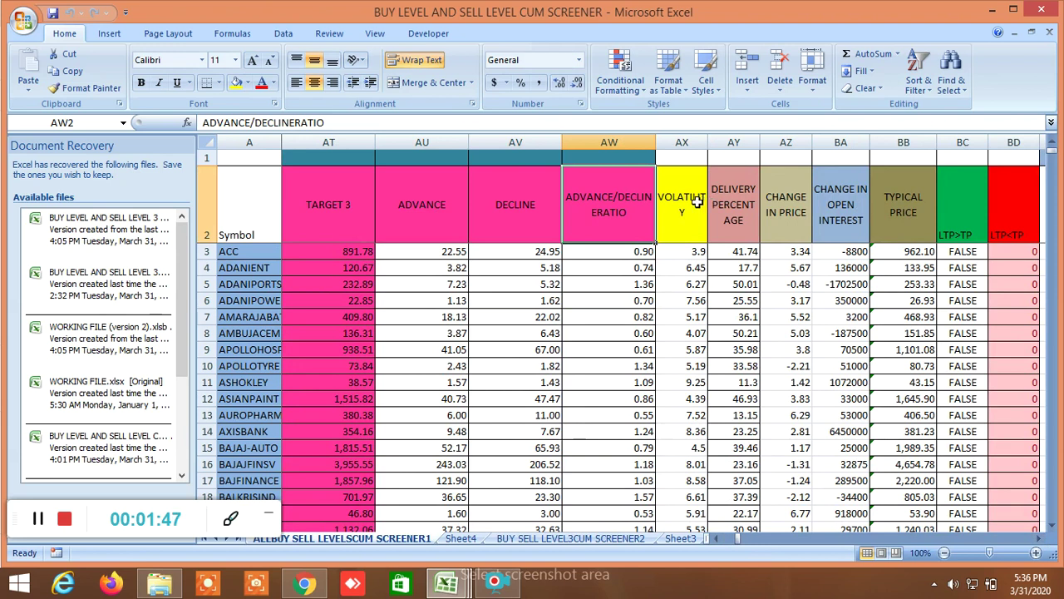
click(697, 202)
click(735, 202)
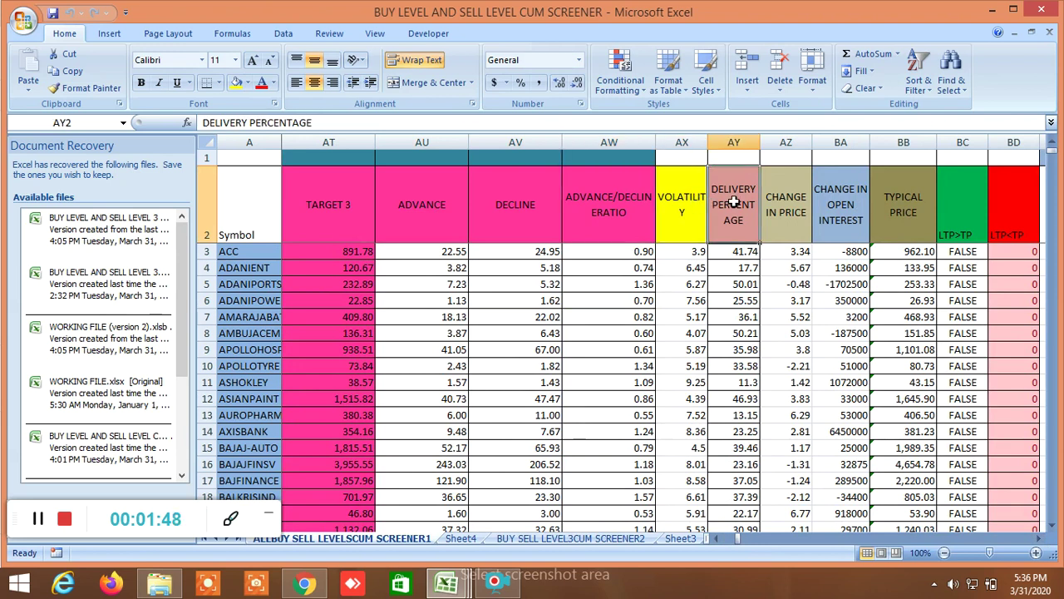
click(798, 208)
click(853, 208)
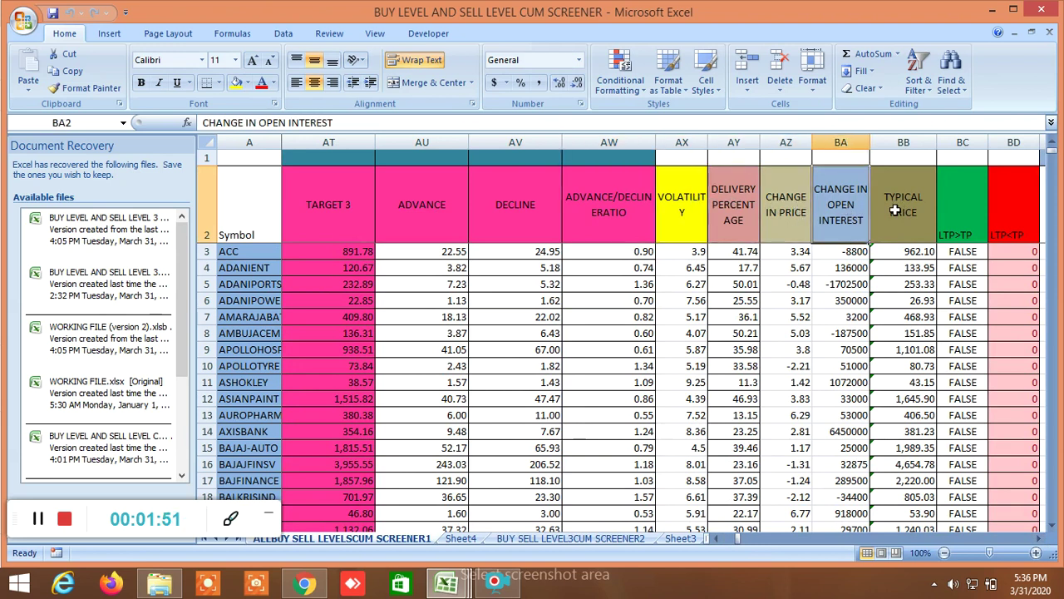
Examine the TYPICAL PRICE comparison columns and the AVERAGE PRICES section through day 30.
click(1044, 537)
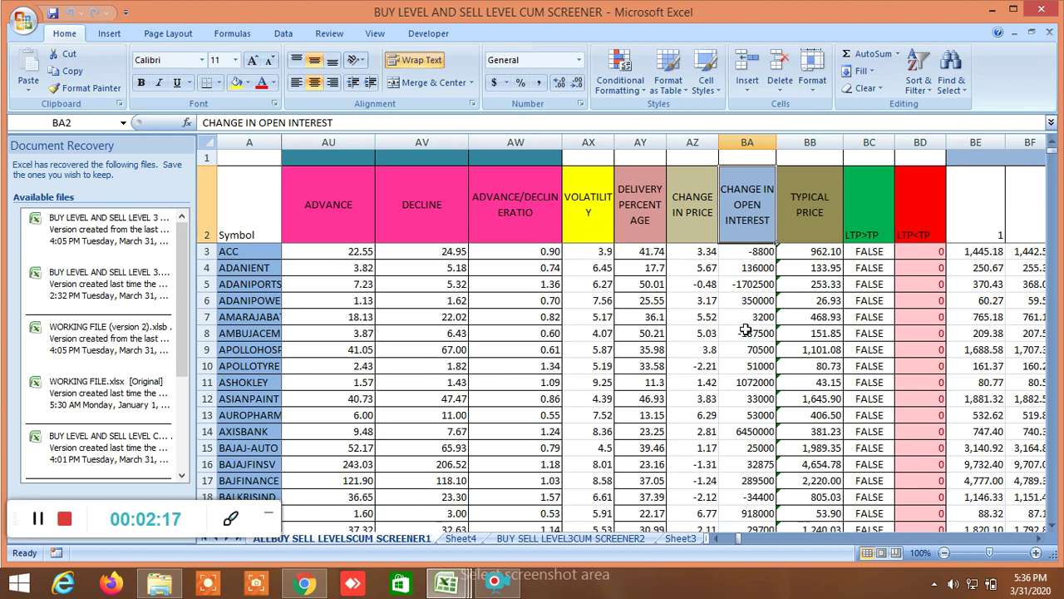
click(1040, 539)
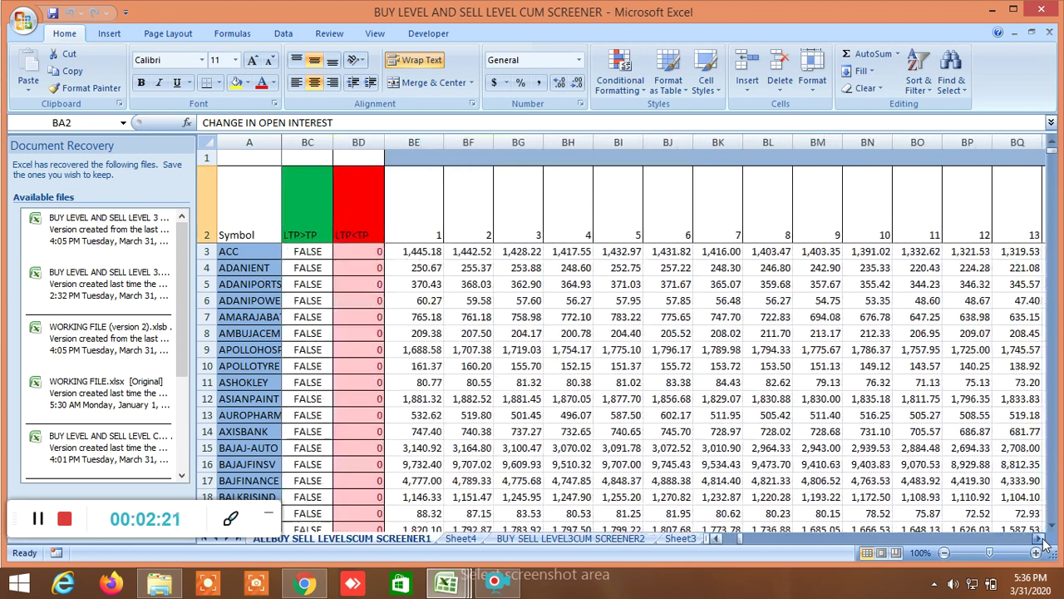
click(1040, 539)
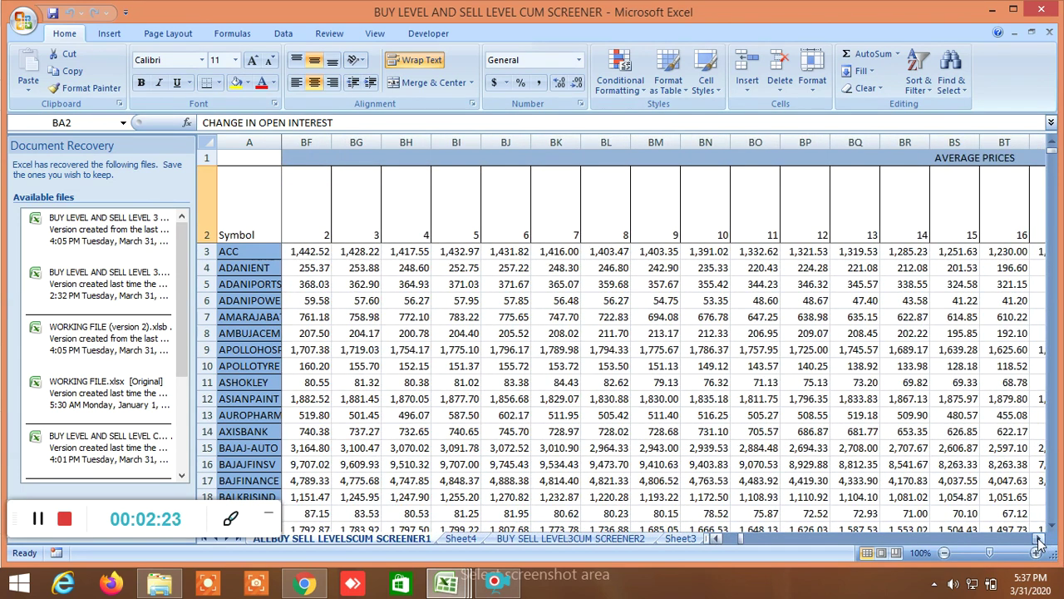
click(1039, 539)
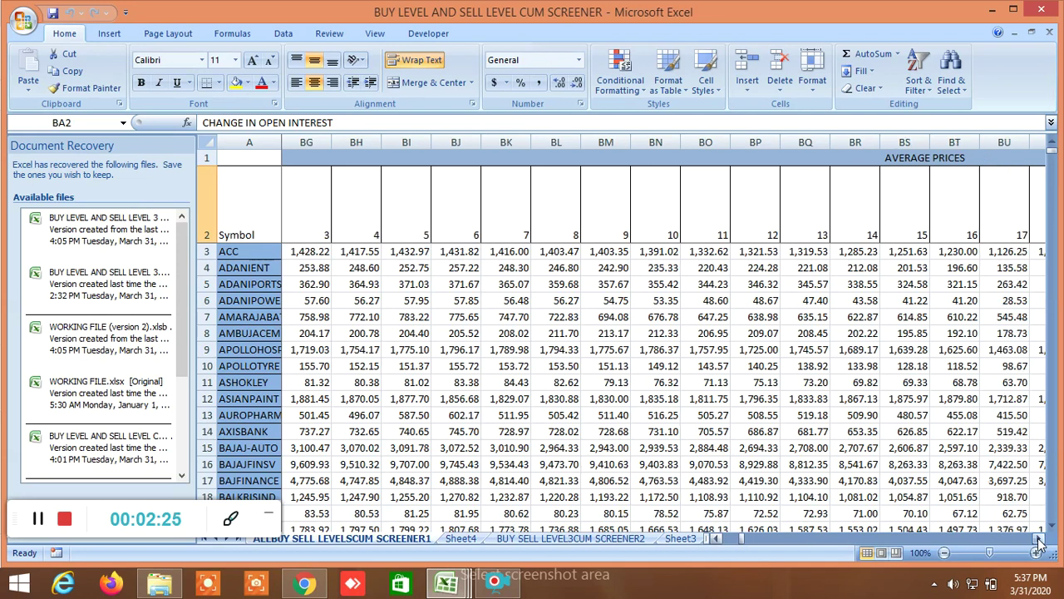
drag(1040, 539, 1039, 539)
click(1039, 539)
click(1039, 538)
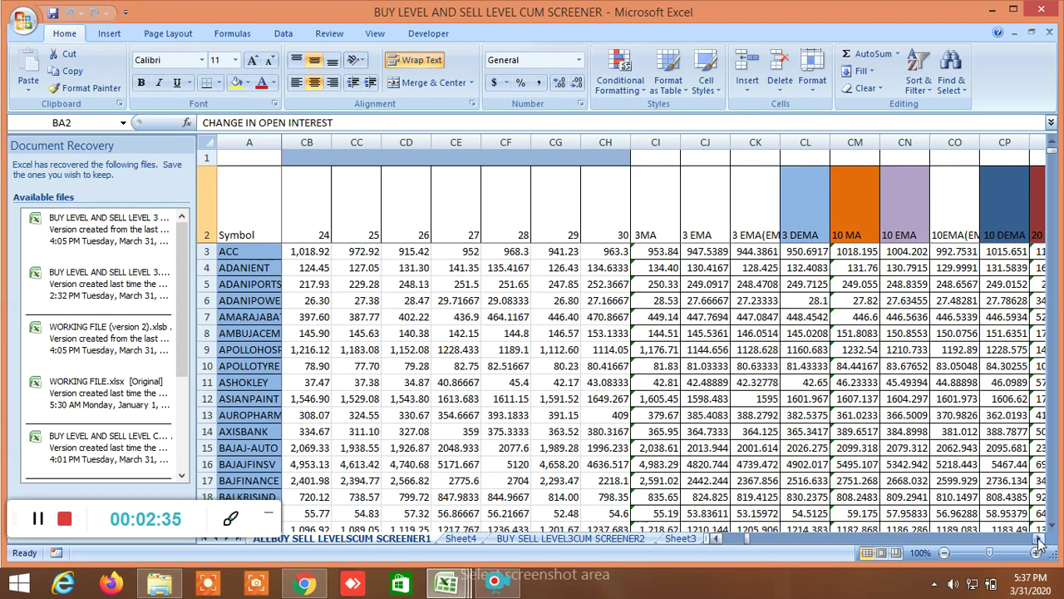
Examine the 3, 10 and 20 period MA, EMA and DEMA columns, along with MAX, MIN and the stochastic column.
click(1040, 539)
click(1040, 539)
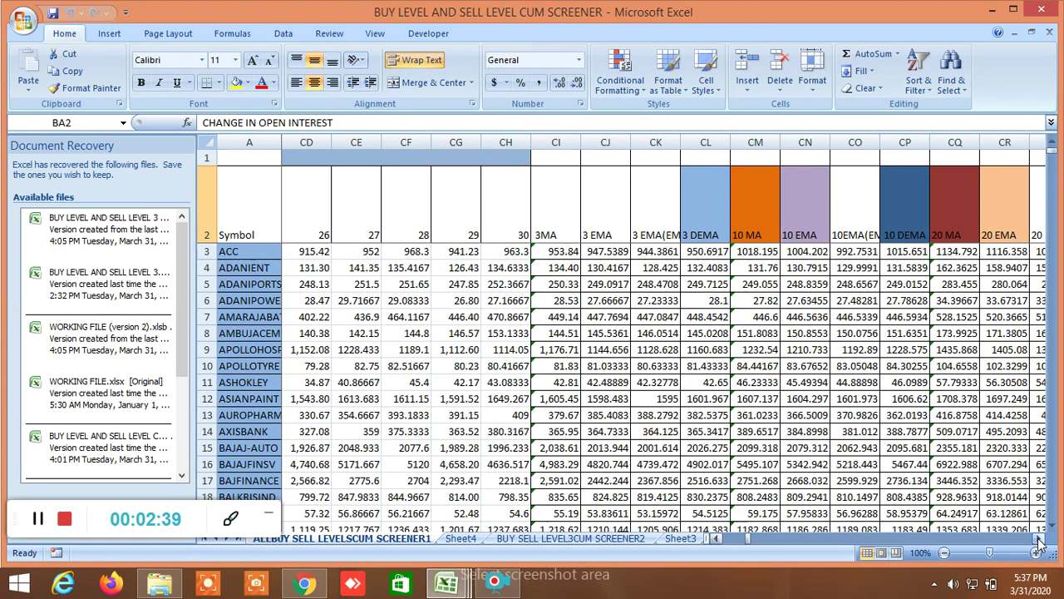
click(1039, 538)
click(1039, 539)
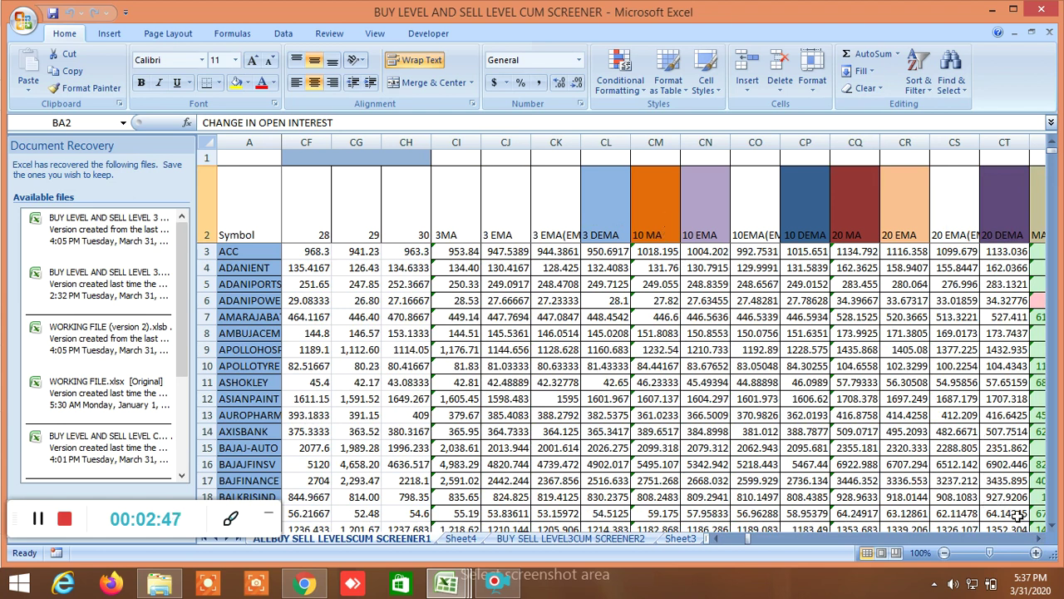
click(1039, 539)
click(1040, 540)
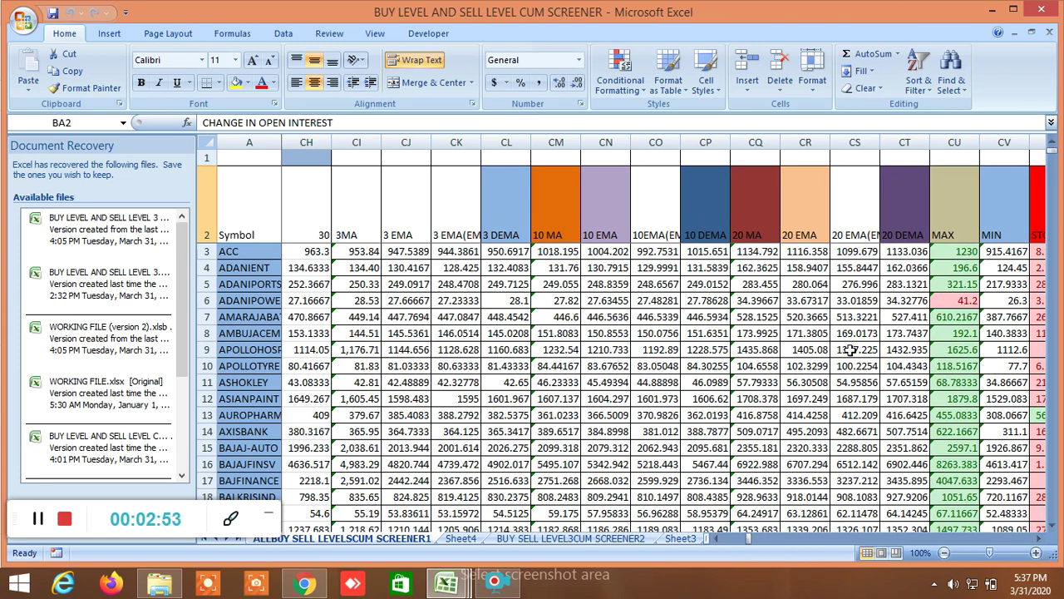
click(1038, 541)
click(1038, 541)
click(1038, 542)
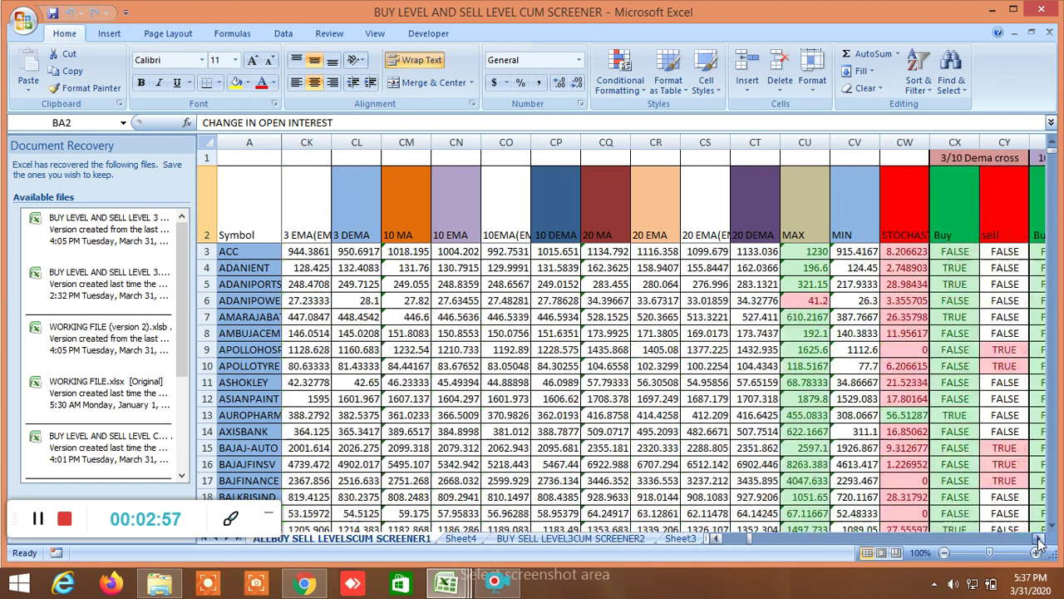
Review the buy and sell signals under the 3/10 Dema, 10/20 dema, 10/20 ema and 10/20 sma cross columns.
click(1038, 541)
click(1038, 541)
click(1039, 542)
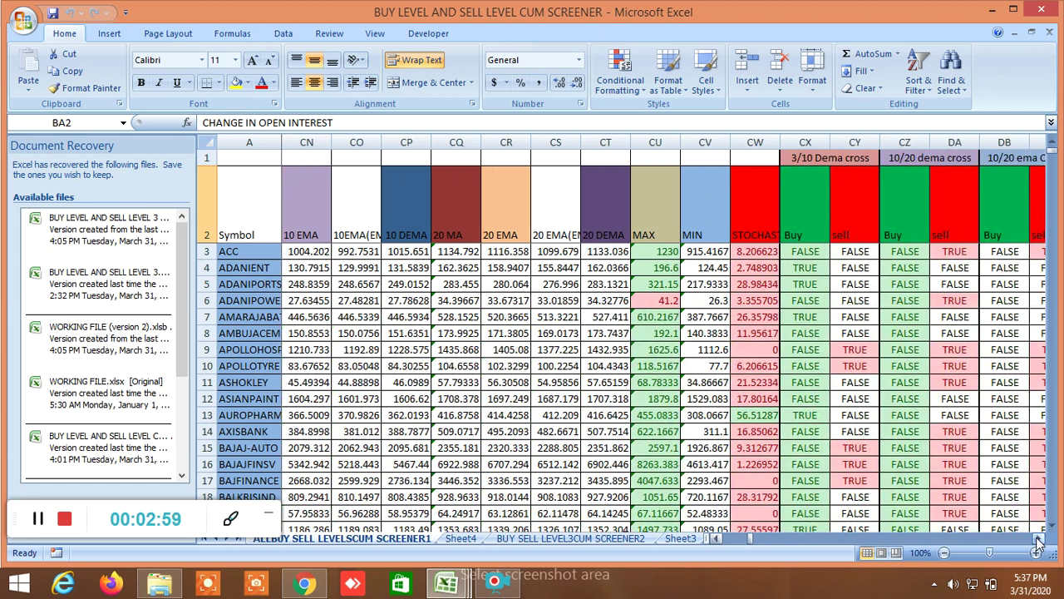
click(1039, 541)
click(1038, 542)
click(1039, 541)
click(1038, 541)
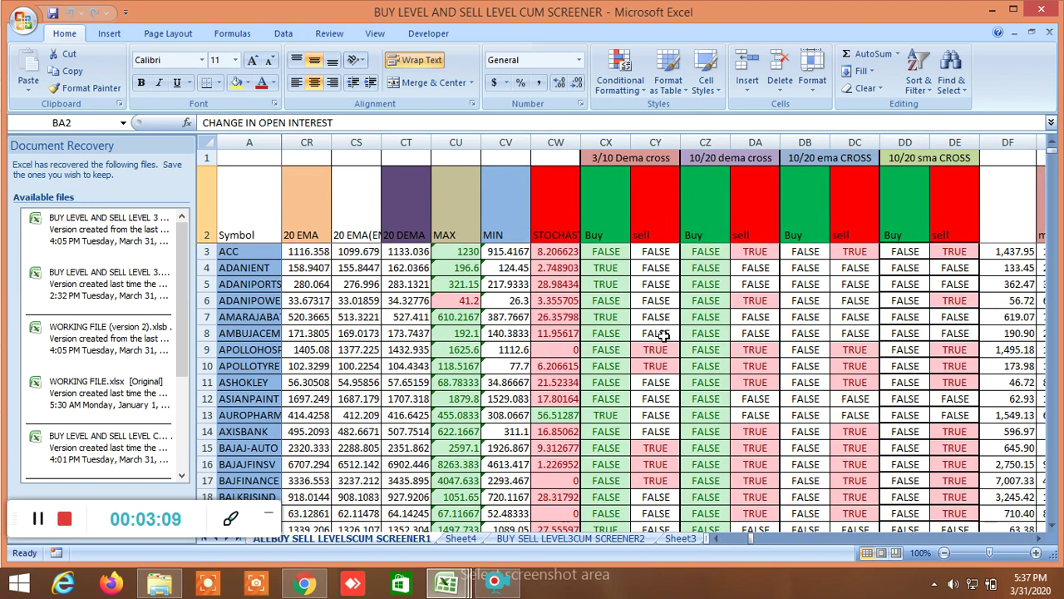
Examine the max 30, min 30 and standard deviation columns and select the NORMDIST 30 heading.
click(1042, 538)
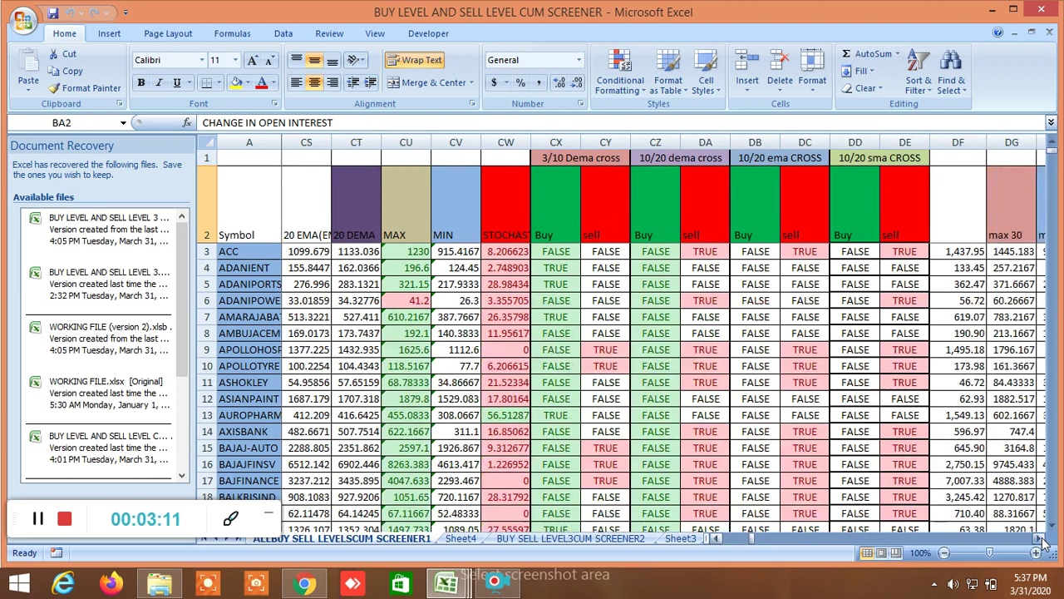
click(1042, 538)
click(1042, 538)
click(1042, 538)
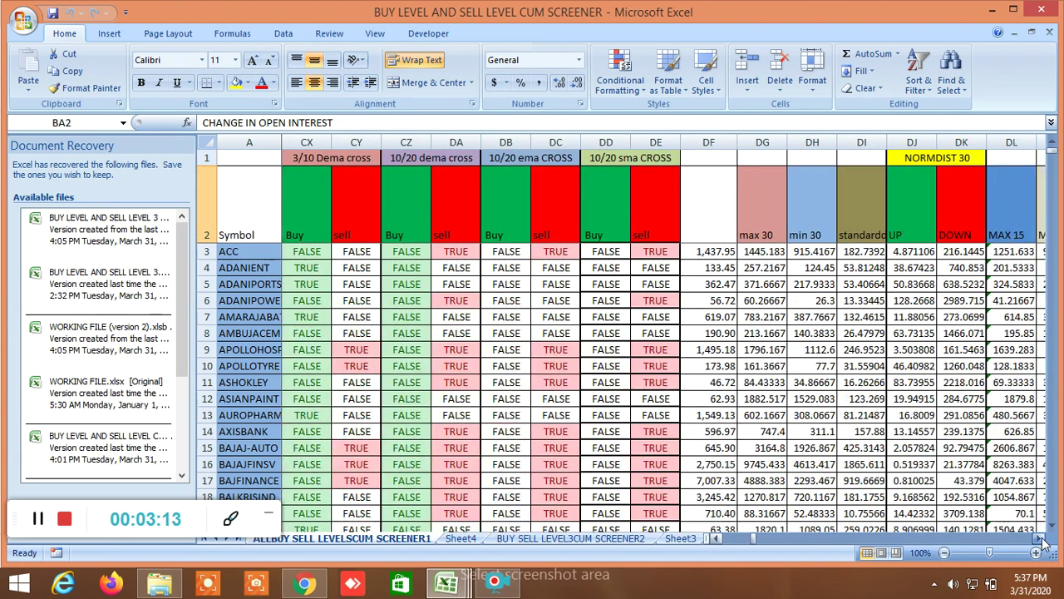
click(1043, 538)
click(1043, 538)
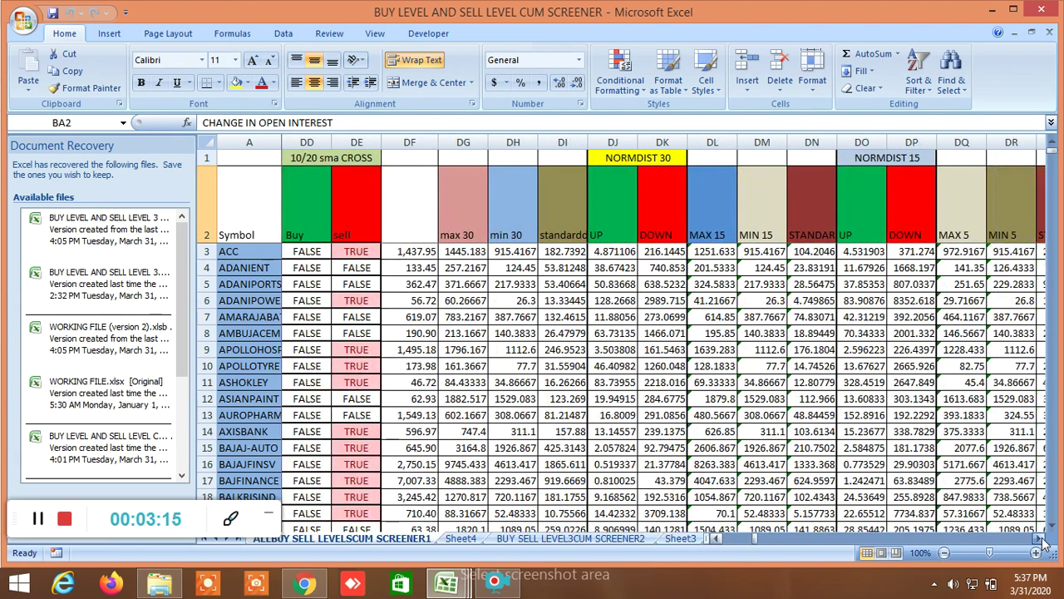
click(1043, 538)
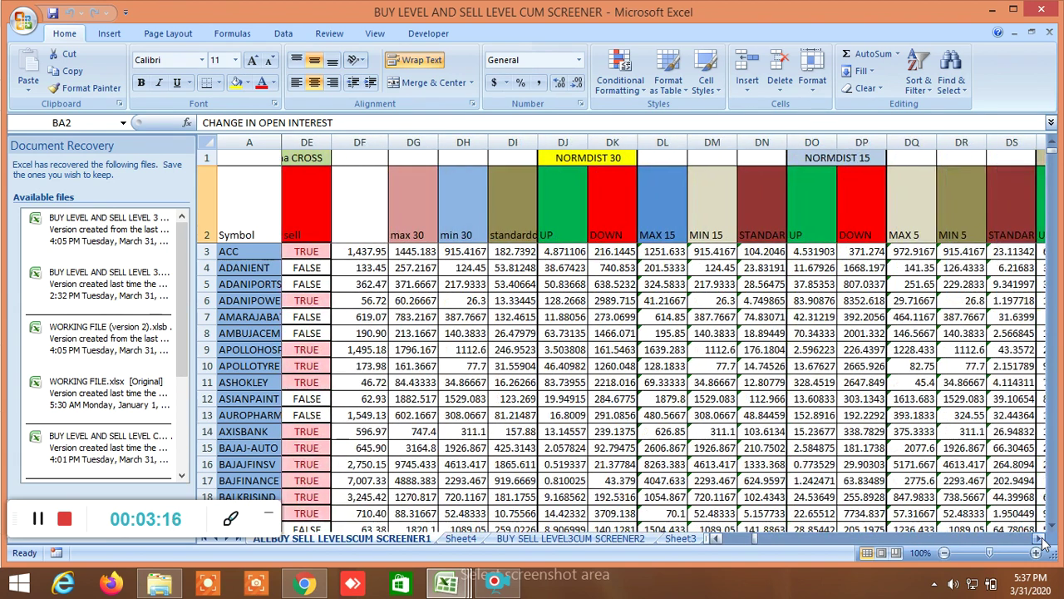
click(610, 157)
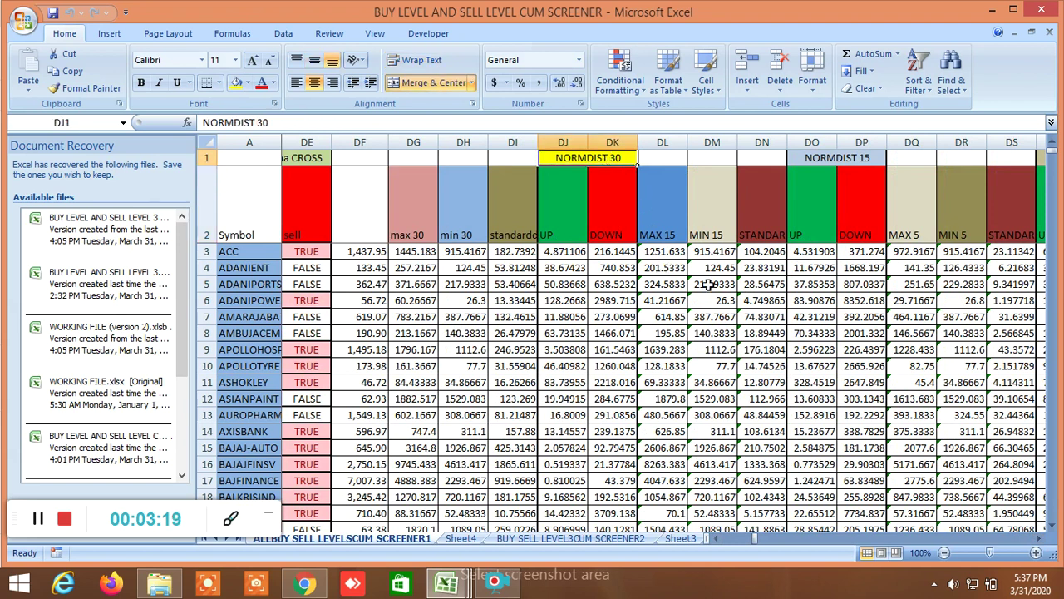
Review the NORMDIST 15, NORMDIST 5 and NORMDIST 1 columns with their MAX, MIN and standard deviation inputs.
click(1043, 538)
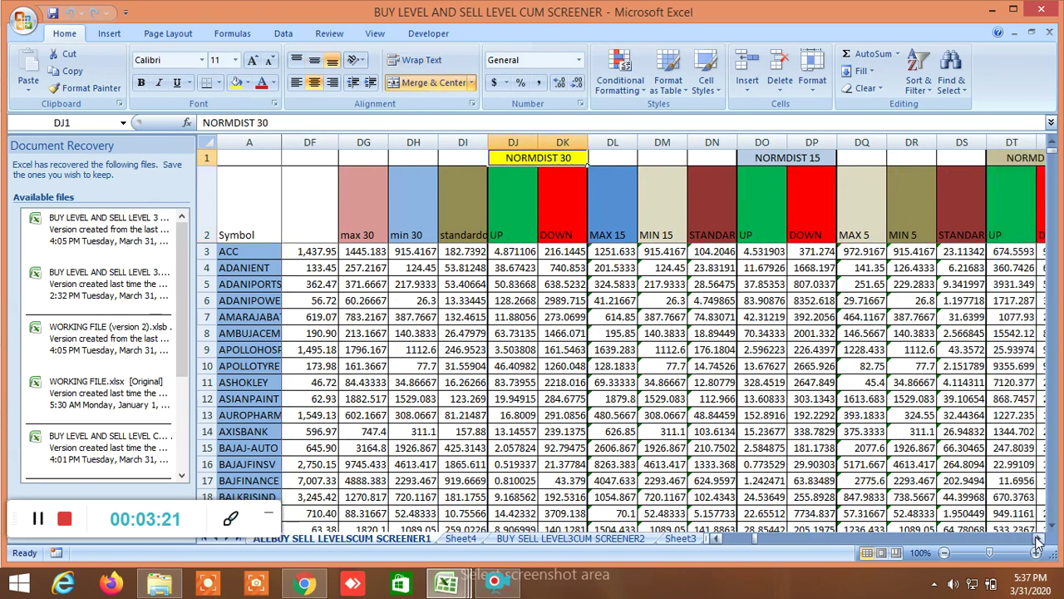
click(1043, 538)
click(1043, 538)
click(1037, 539)
click(1037, 539)
click(1037, 539)
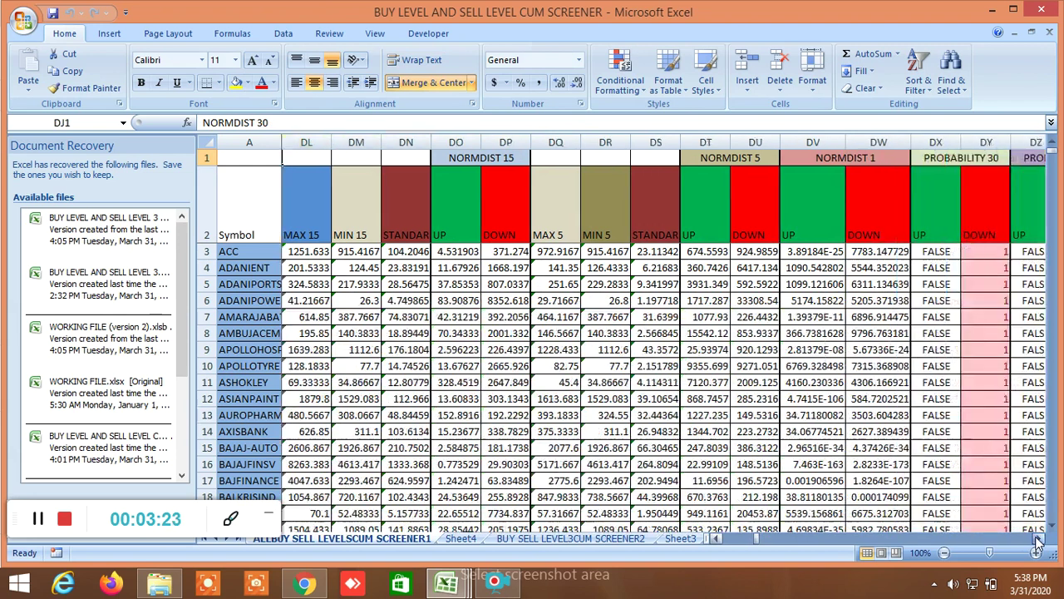
Examine the UP and DOWN results under PROBABILITY 30, 15, 5 and 1 for the listed symbols.
click(1038, 539)
click(1038, 539)
click(1037, 538)
click(1038, 539)
click(1037, 539)
click(1038, 539)
click(1037, 539)
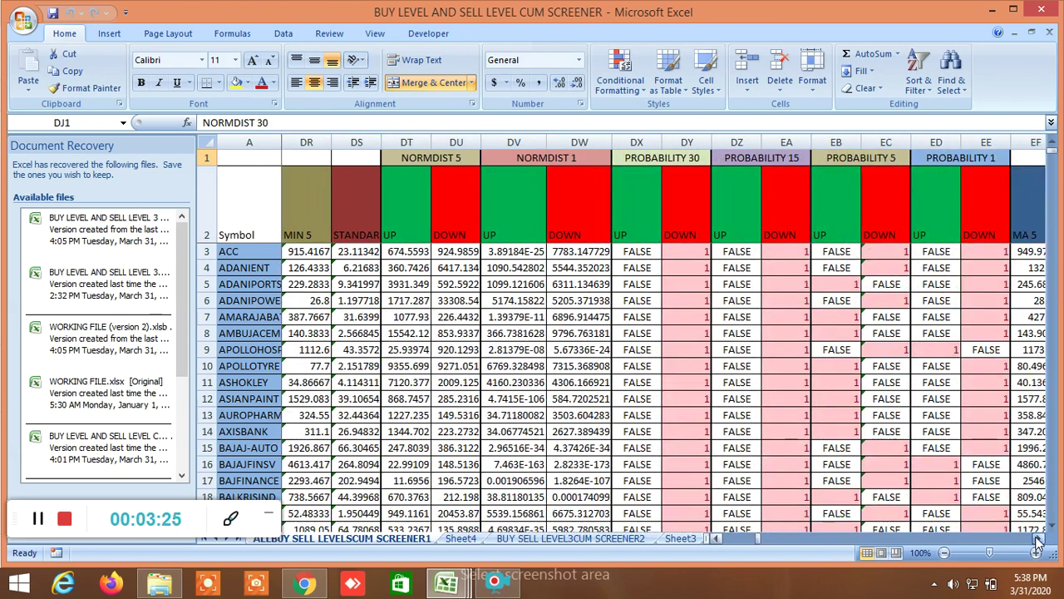
click(1038, 538)
click(1038, 539)
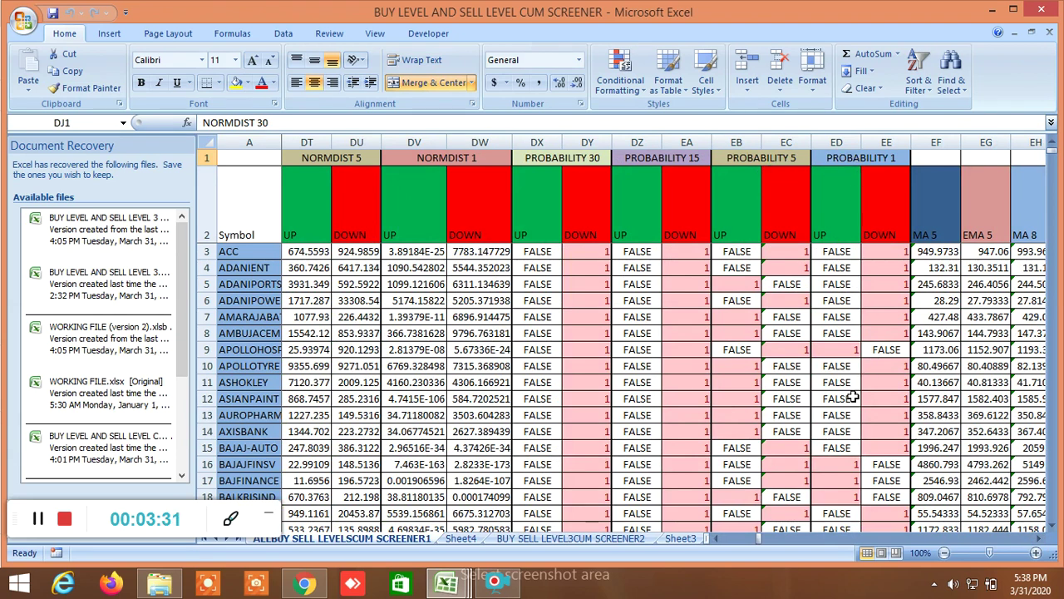
scroll(854, 398, down, 1)
scroll(853, 399, up, 1)
scroll(853, 398, down, 7)
scroll(855, 401, up, 7)
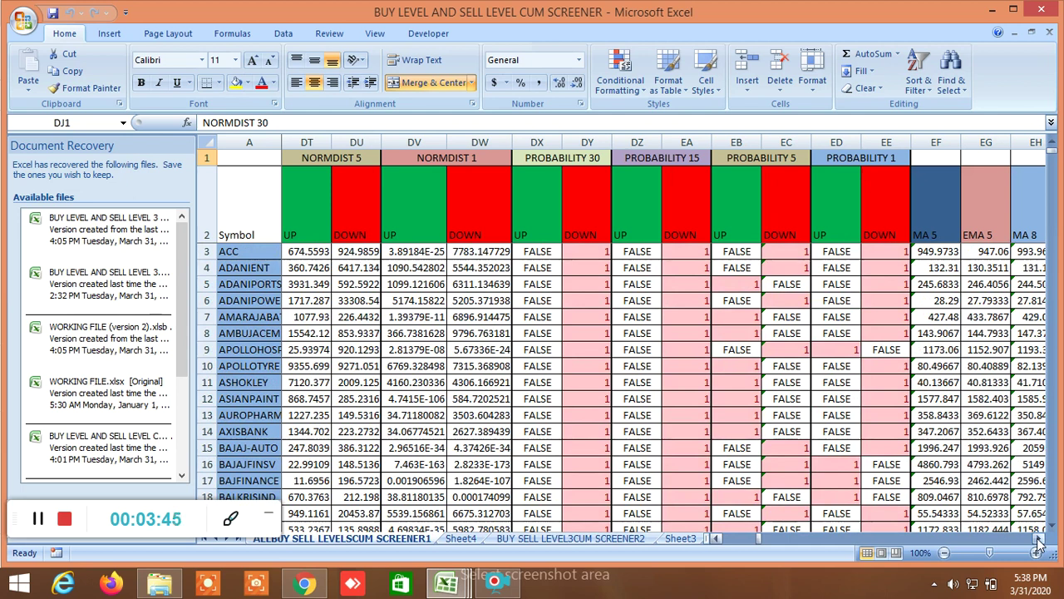
Review the MA and EMA columns for periods 5, 8 and 13 across the listed symbols.
click(1038, 542)
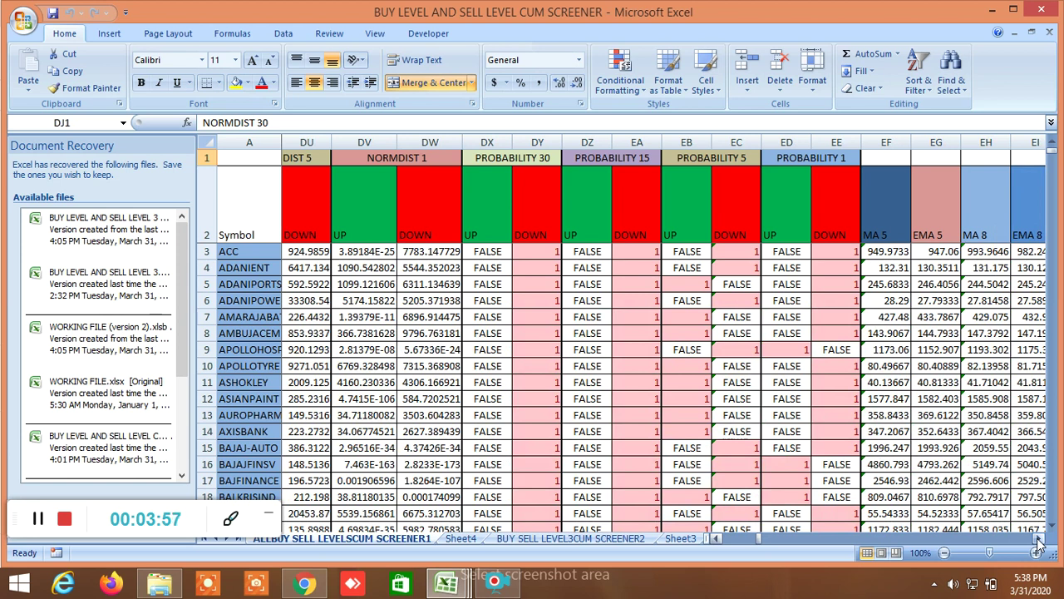
click(1038, 542)
click(1038, 542)
click(1037, 542)
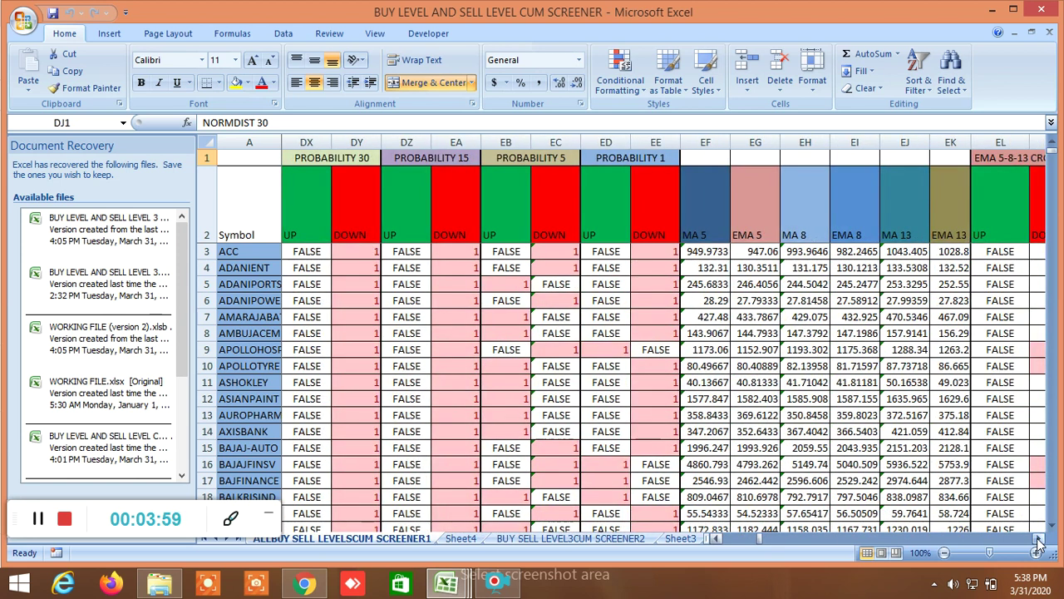
click(1037, 542)
click(1038, 542)
click(1037, 542)
click(1038, 543)
click(1037, 542)
click(1037, 543)
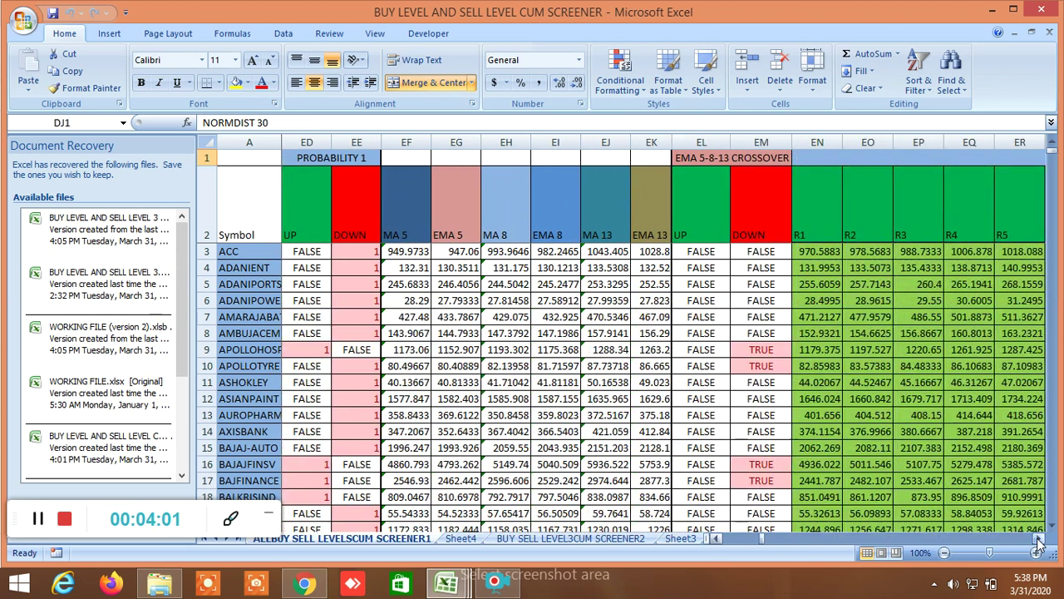
Examine the UP and DOWN signals under EMA 5-8-13 CROSSOVER.
click(1037, 542)
click(1038, 542)
click(1038, 542)
click(1038, 542)
click(1037, 543)
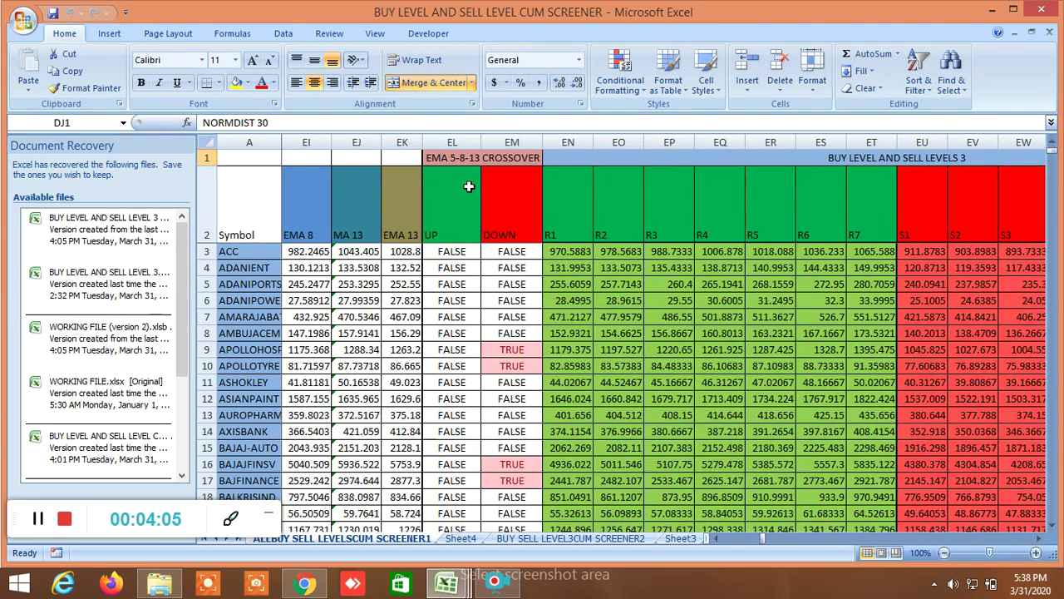
Review the R1 to R7 and S1 to S7 values under BUY LEVEL AND SELL LEVELS 3.
click(1040, 541)
click(1040, 541)
click(1040, 542)
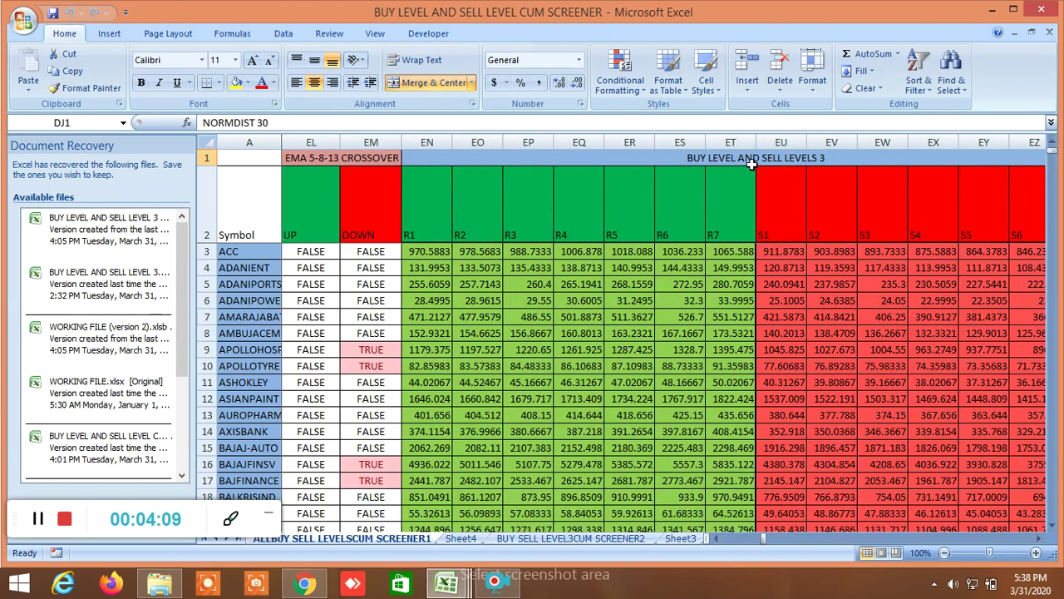
click(1040, 541)
click(1040, 541)
click(1040, 541)
click(1040, 542)
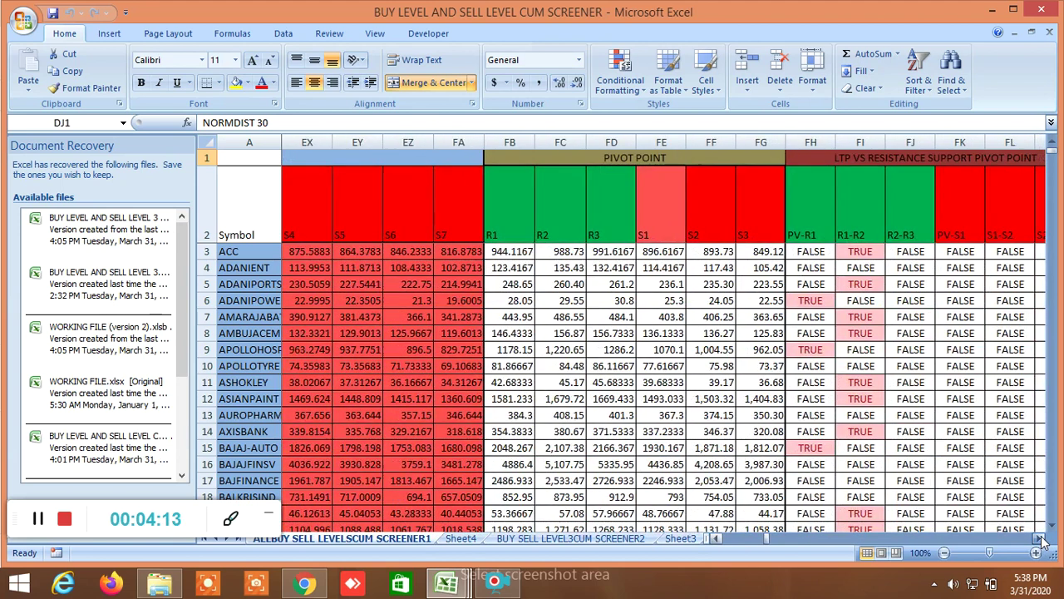
Examine the PIVOT POINT levels and the LTP VS RESISTANCE SUPPORT PIVOT POINT results.
click(1040, 541)
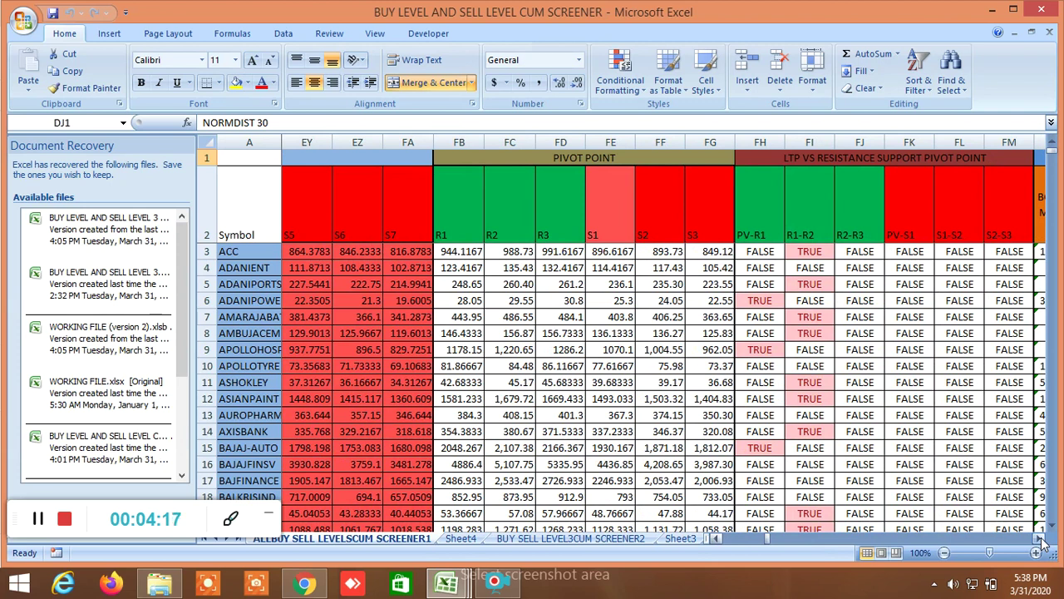
click(1043, 541)
click(1042, 541)
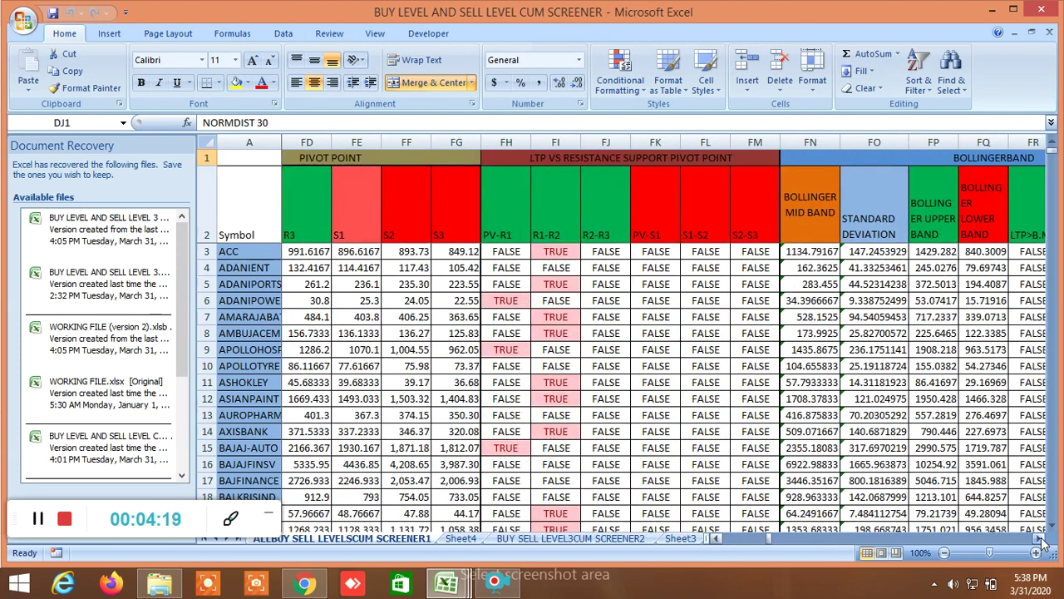
Review the BOLLINGERBAND columns, covering the mid, upper and lower bands, standard deviation and LTP comparisons.
click(1042, 541)
click(1042, 541)
click(1043, 541)
click(1042, 541)
click(1043, 542)
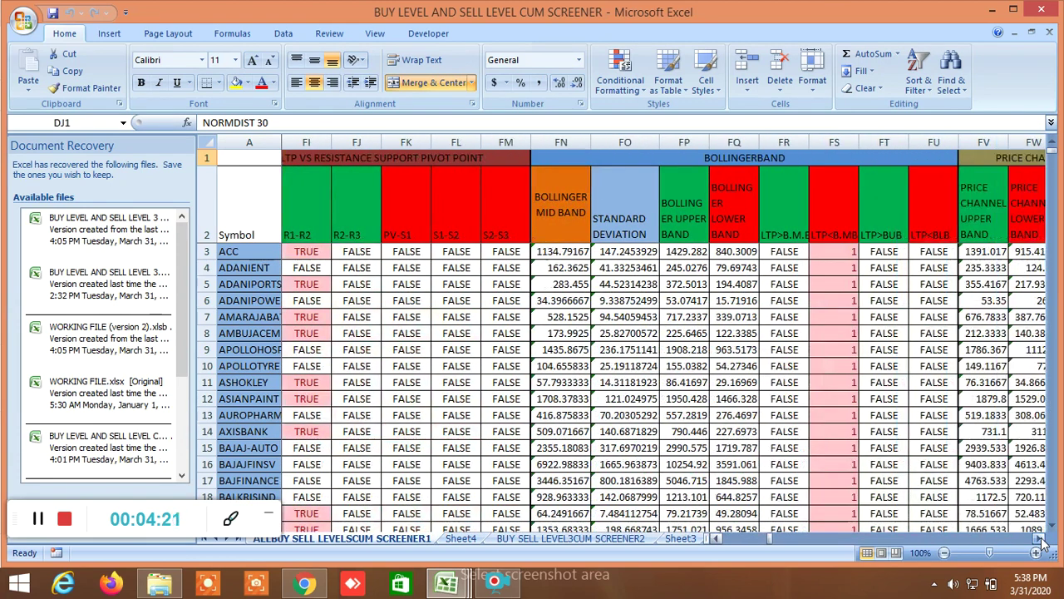
click(1043, 542)
click(1043, 541)
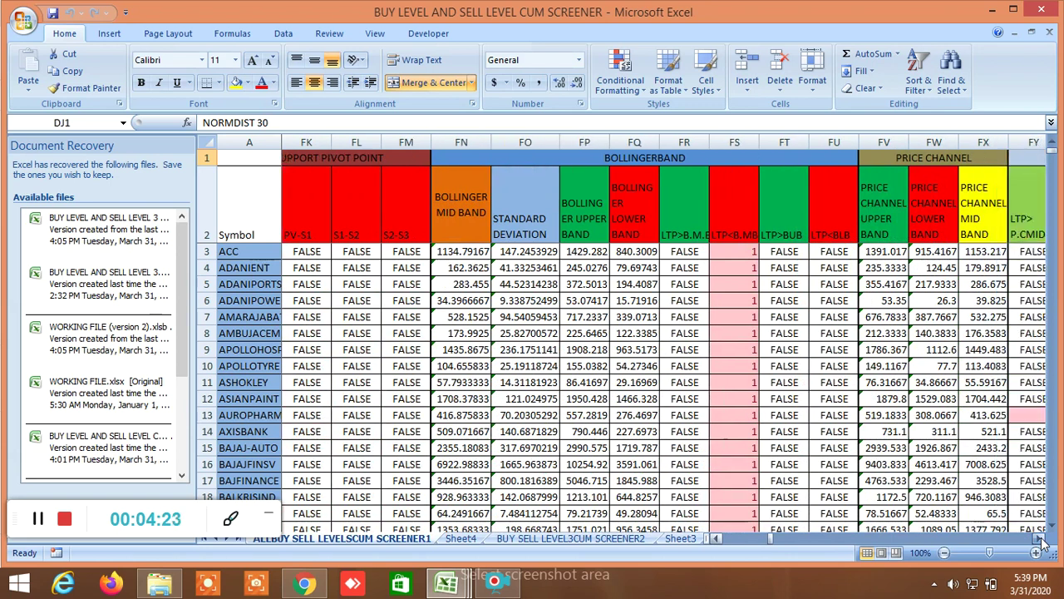
Review the columns from PRICE CHANNEL through the Chikou span and cloud signals to the 52-week and traded values.
click(1043, 542)
click(1043, 541)
click(1042, 541)
click(1043, 542)
click(1043, 541)
drag(1042, 542, 1043, 541)
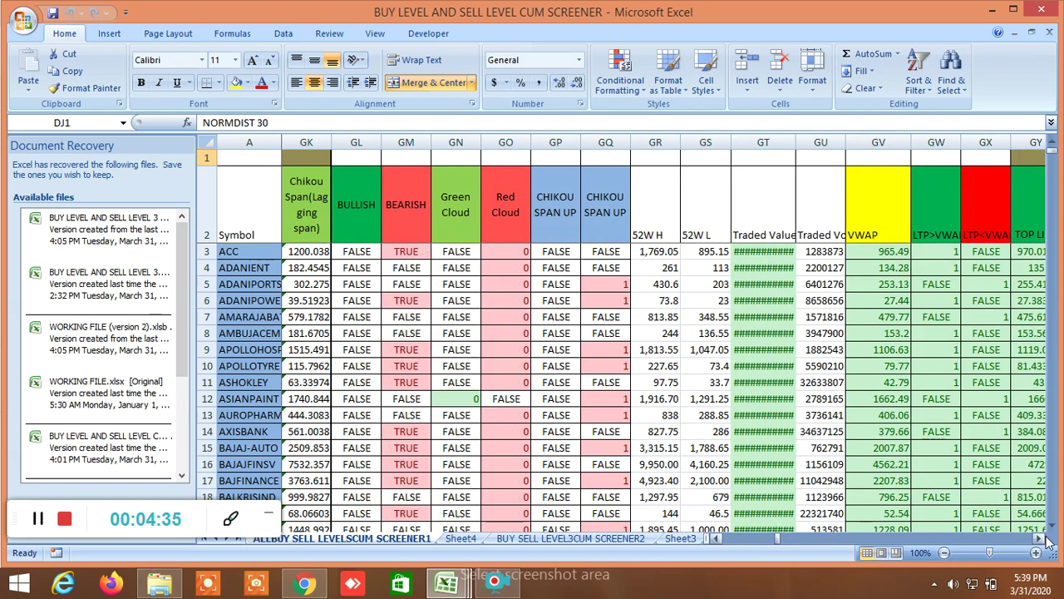
Review the VWAP, TIRONE LEVEL and linear regression columns, continuing through the GANN ANGLES resistance and support degrees.
drag(1045, 541, 1040, 541)
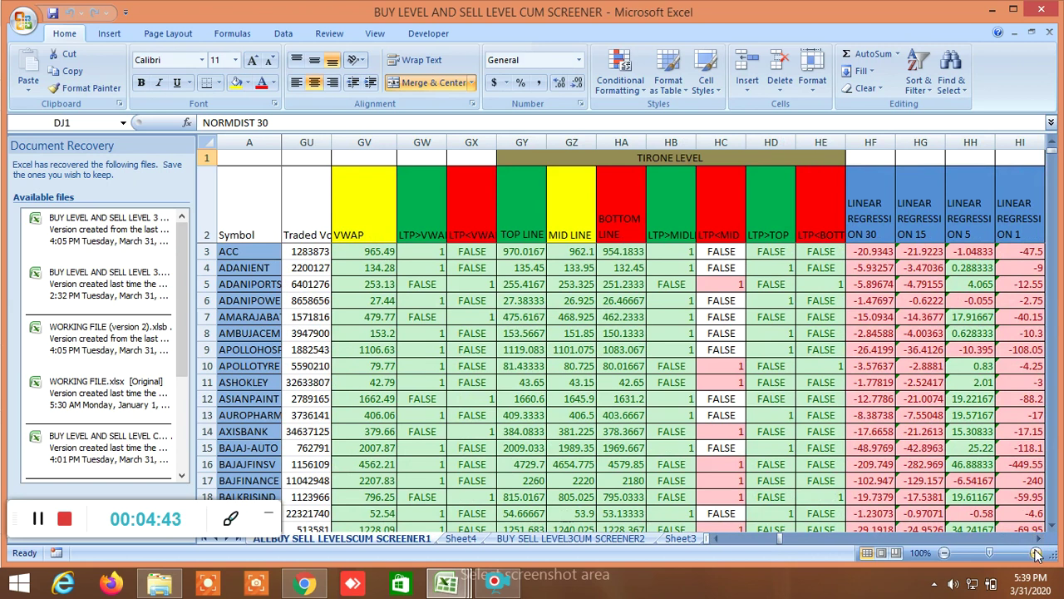
drag(1043, 540, 1045, 541)
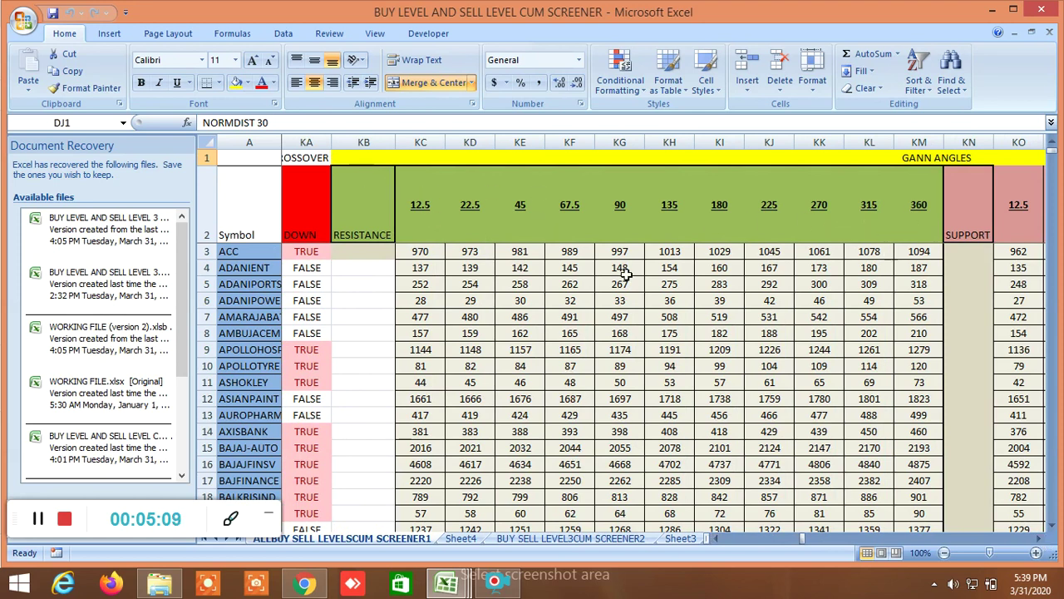
click(1040, 539)
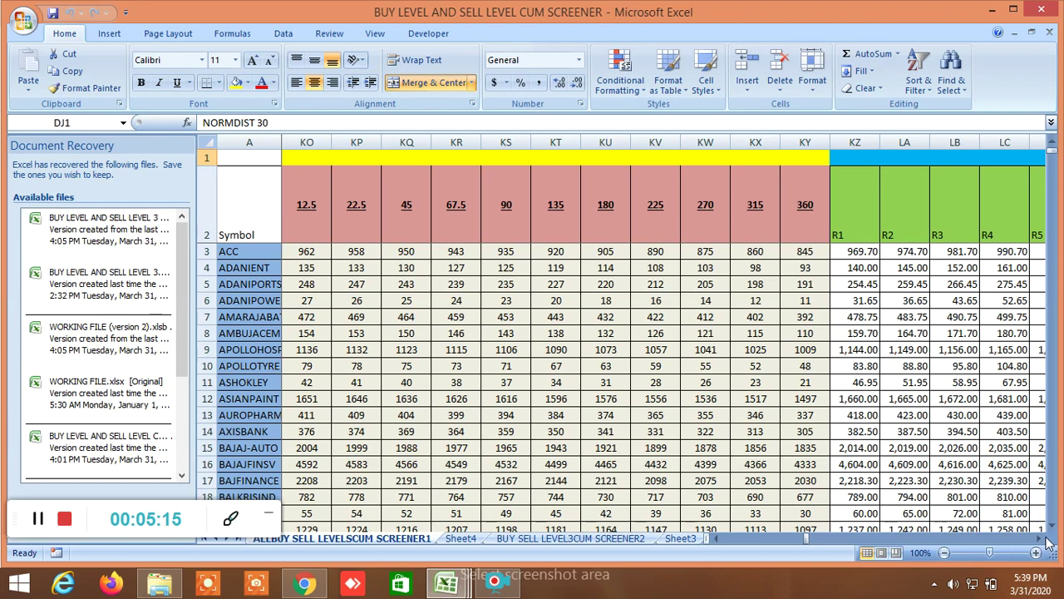
Examine the R1 to R9 and S1 to S9 values under GANN SQUARE OF 9(GANN NUMBERS).
click(1040, 539)
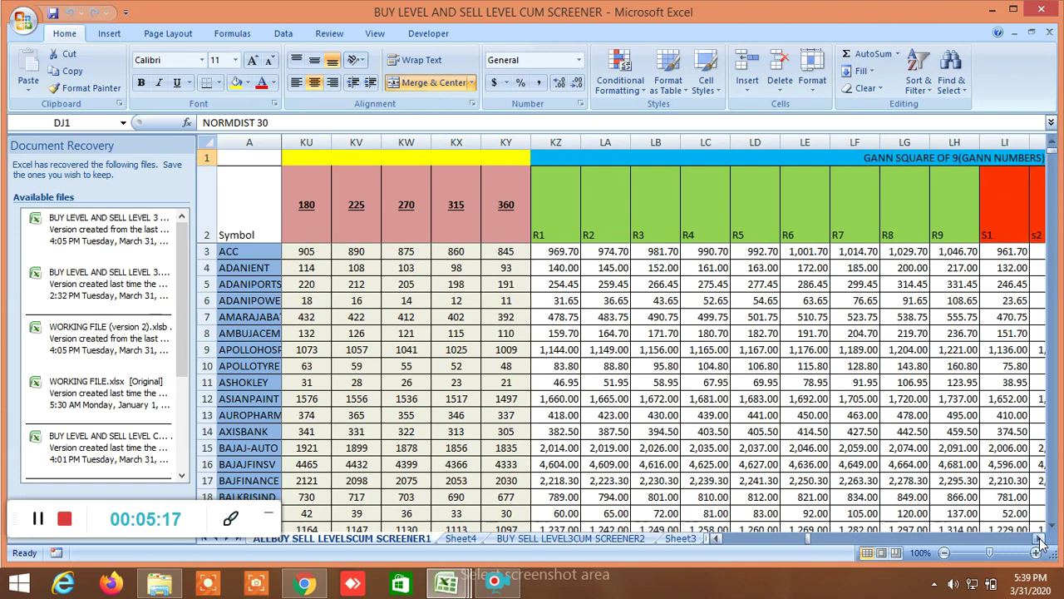
click(1040, 539)
click(1041, 539)
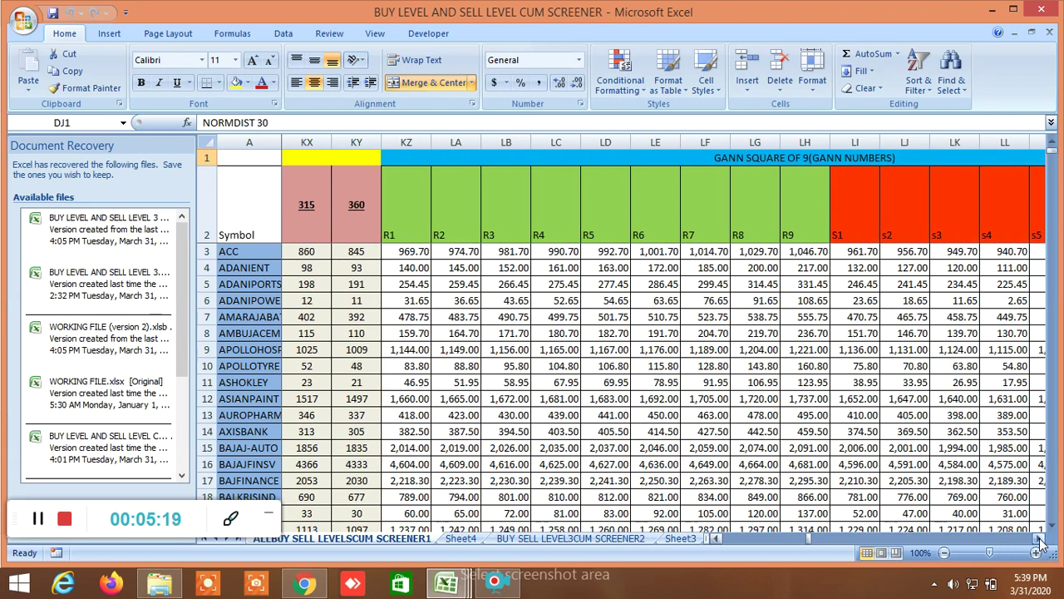
click(1040, 539)
click(1040, 538)
click(1040, 538)
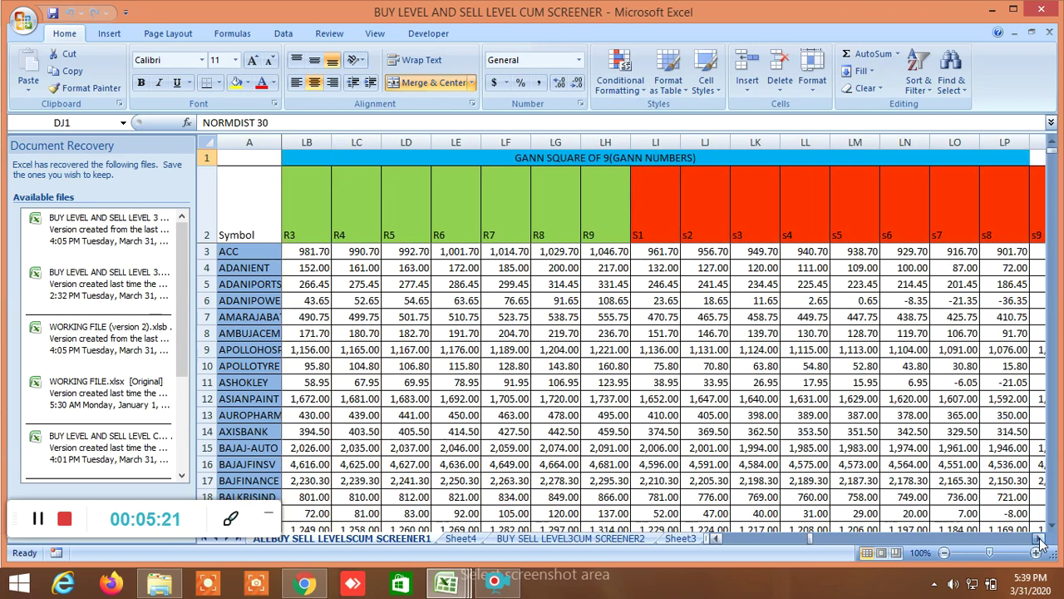
click(1041, 538)
click(1040, 539)
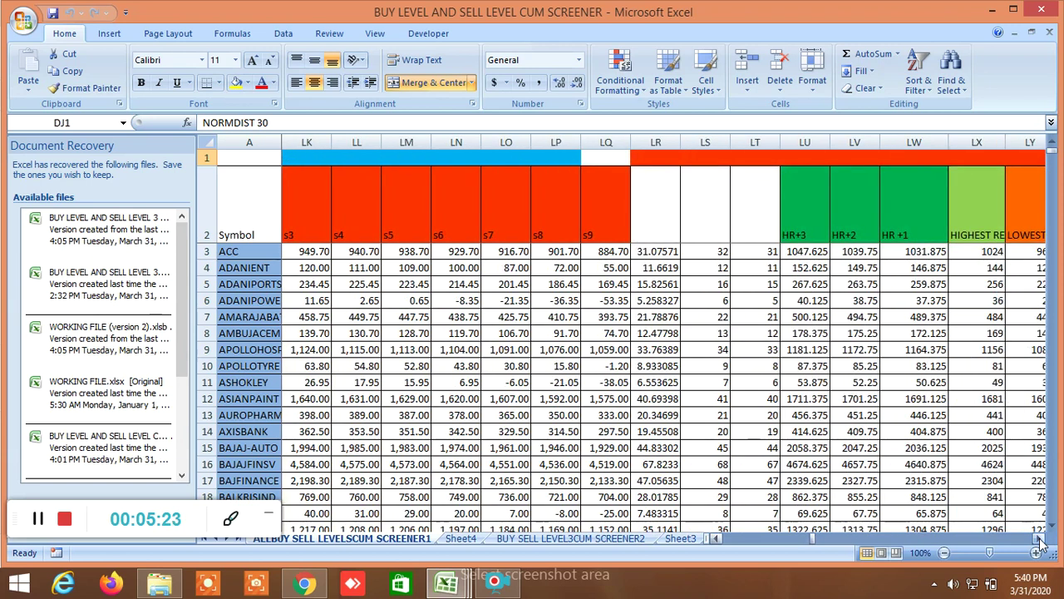
Review the HR+3 to HR+1, highest resistance and lowest support columns of MURREY'S MATHEMATICAL LEVEL CALCULATION.
click(1041, 539)
click(1040, 539)
click(1040, 538)
click(1040, 539)
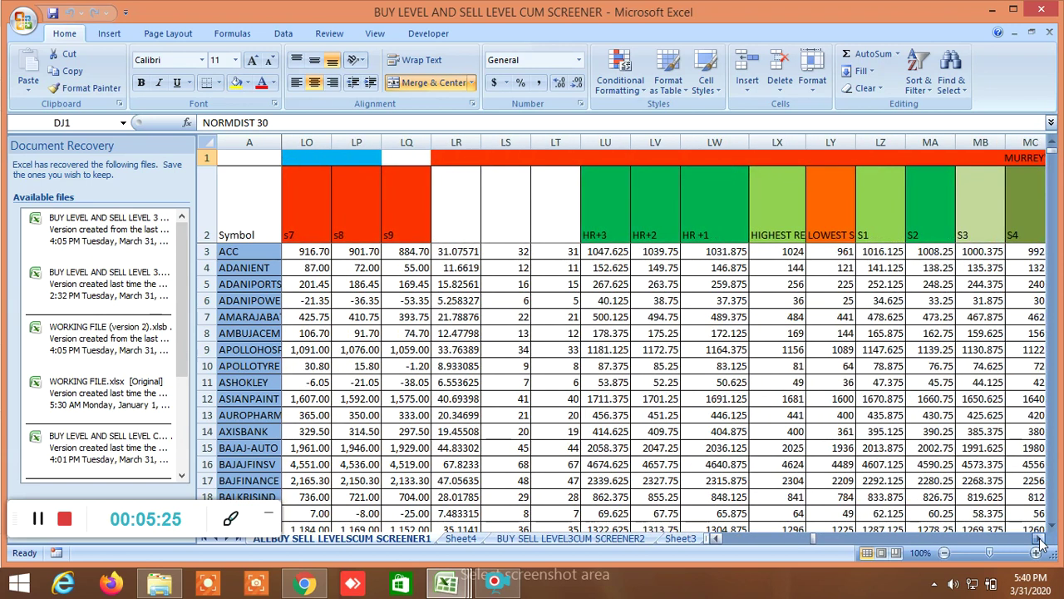
click(1041, 539)
click(1040, 539)
click(1041, 539)
click(1041, 539)
click(1040, 539)
click(1040, 538)
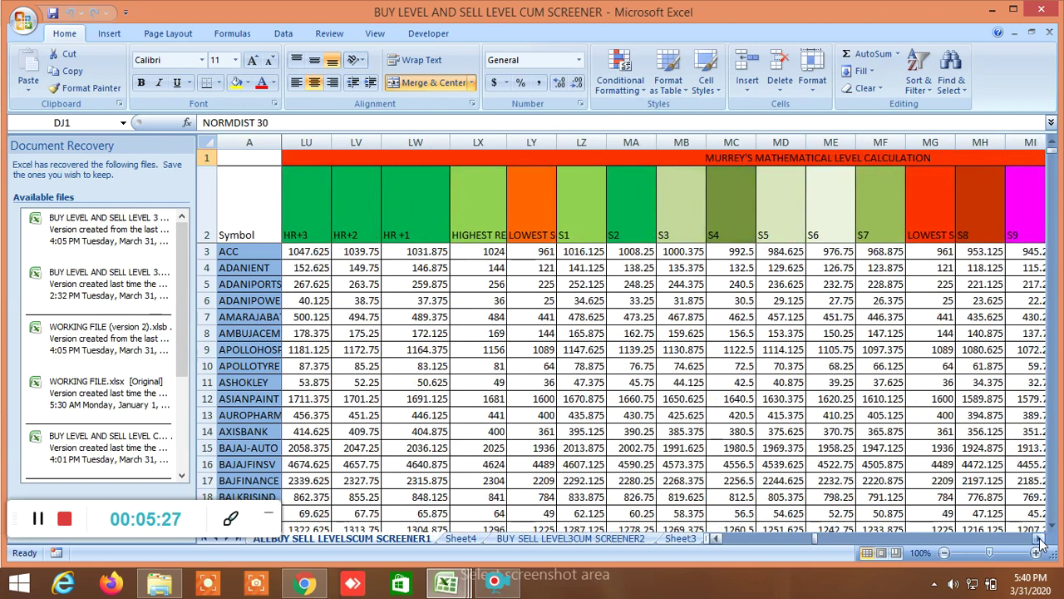
Examine the S1 to S14 support columns of MURREY'S MATHEMATICAL LEVEL CALCULATION.
click(1041, 539)
click(1040, 539)
click(1041, 539)
click(1040, 538)
click(1040, 539)
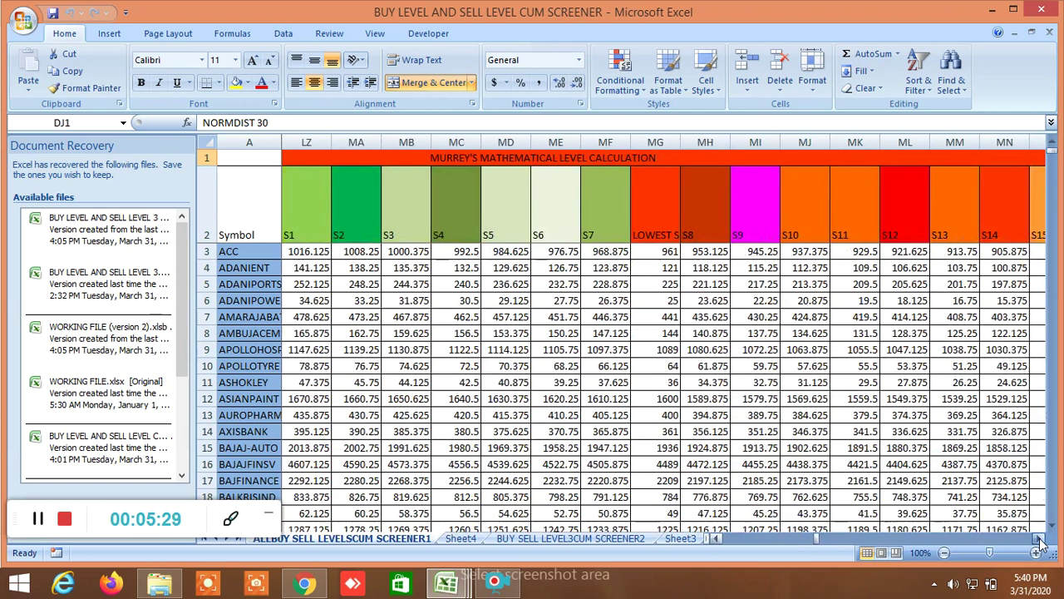
Review the remaining Murrey levels and the results for the angle ranges from 22.5-45 to 315-360.
click(1040, 539)
click(1040, 538)
click(1040, 539)
click(1040, 539)
click(1041, 538)
click(1040, 538)
click(1040, 539)
click(1041, 539)
click(1040, 539)
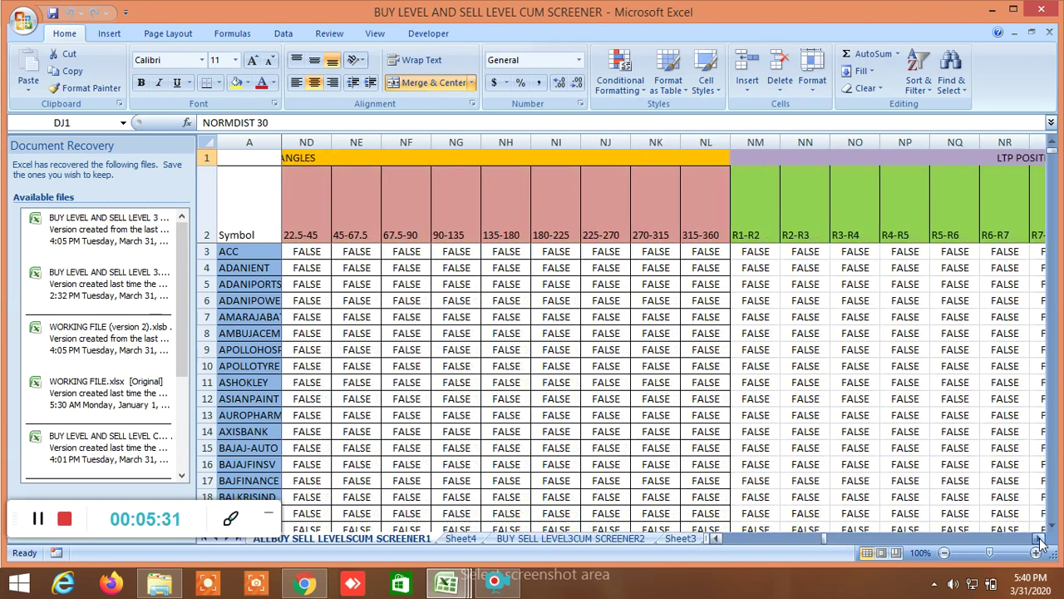
Examine the resistance and support ranges under LTP POSITION W.R.T GANN SQUARE 9(GANN NUMBERS).
click(1040, 539)
click(1040, 539)
click(1041, 539)
click(1040, 539)
click(1041, 539)
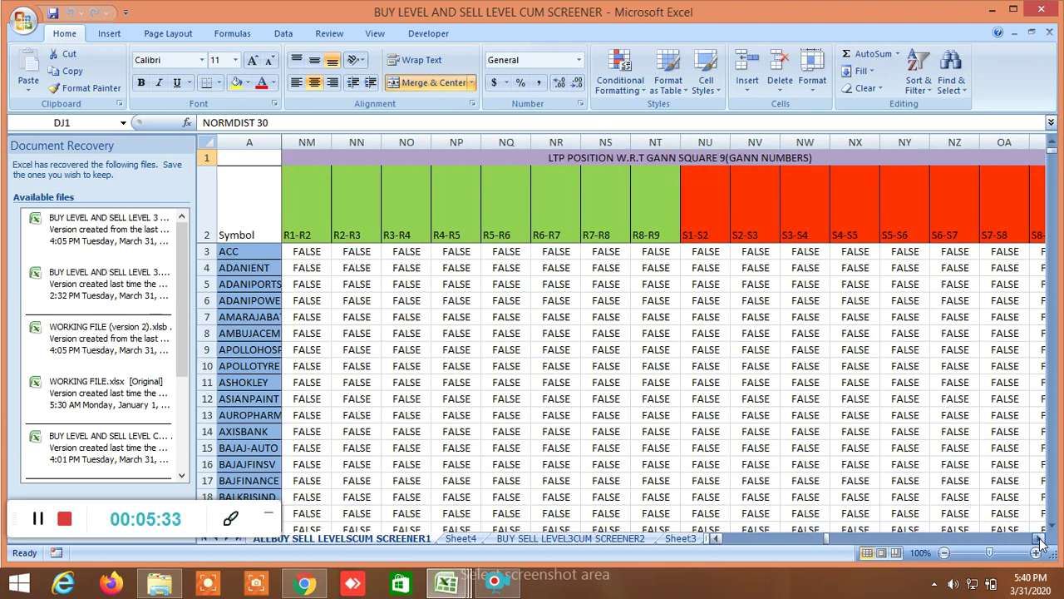
click(1040, 539)
click(1040, 539)
click(1040, 539)
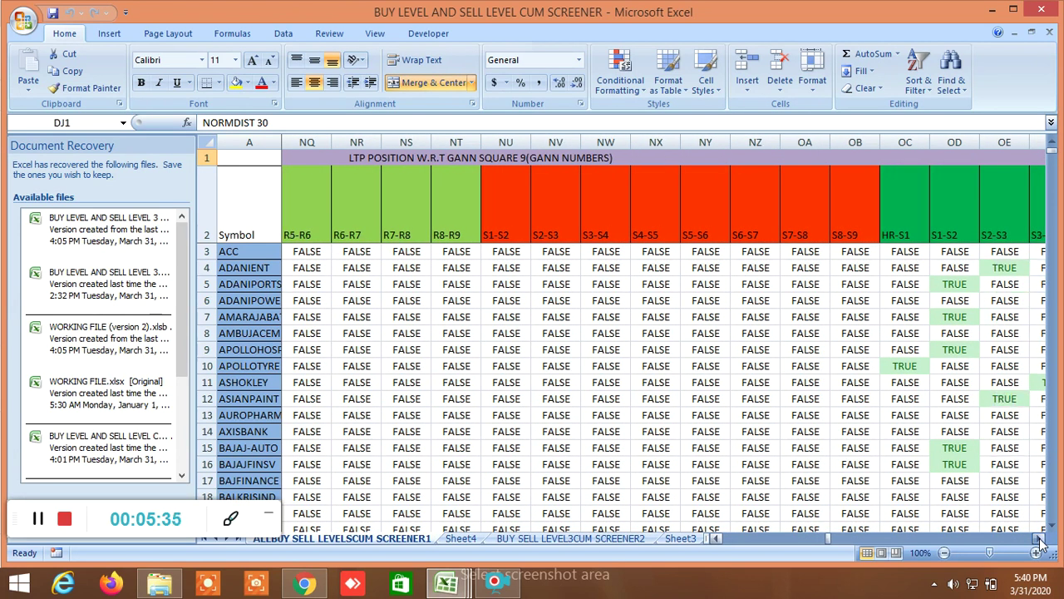
Review the range results under LTP POSITION W.R.T MURREY'S MATHEMATICAL LEVEL CALCULATION.
click(1040, 539)
click(1040, 539)
click(1040, 539)
click(1041, 538)
click(1040, 539)
click(1040, 539)
click(1040, 539)
click(1040, 538)
click(1041, 539)
click(1040, 539)
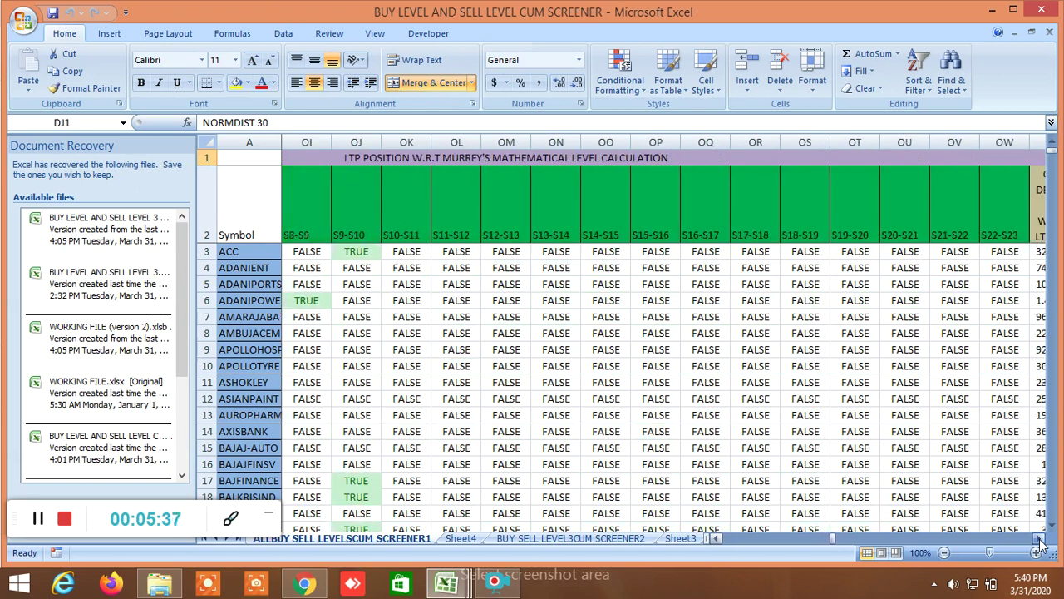
Examine the Gann degree at which LTP lies and the time-to-reverse columns after the S22-S23 range.
click(1040, 539)
click(1040, 539)
click(1041, 539)
click(1040, 539)
click(1040, 539)
click(1040, 539)
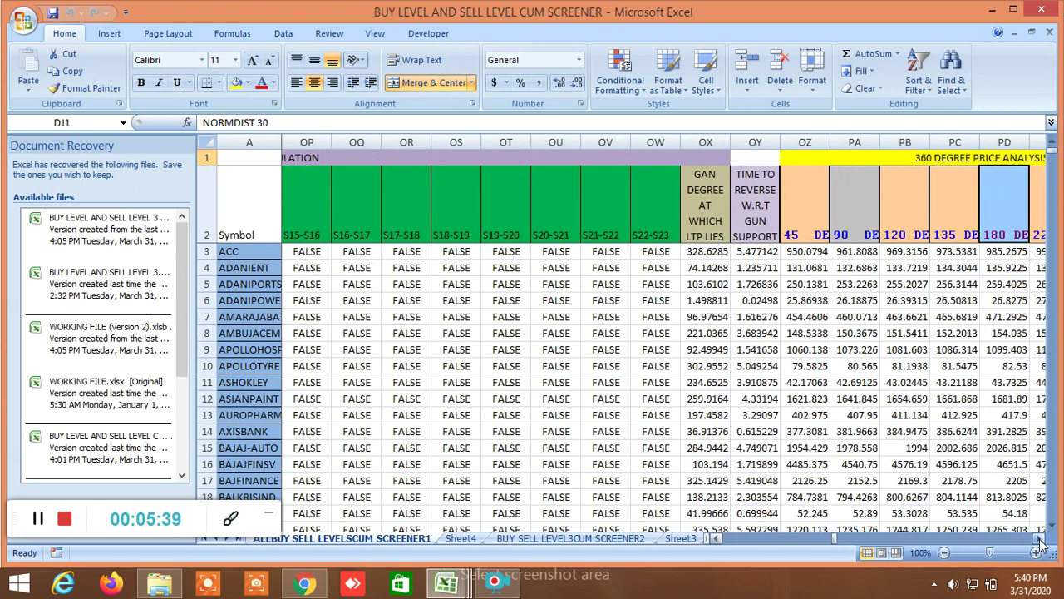
click(1040, 539)
click(1040, 539)
click(1040, 539)
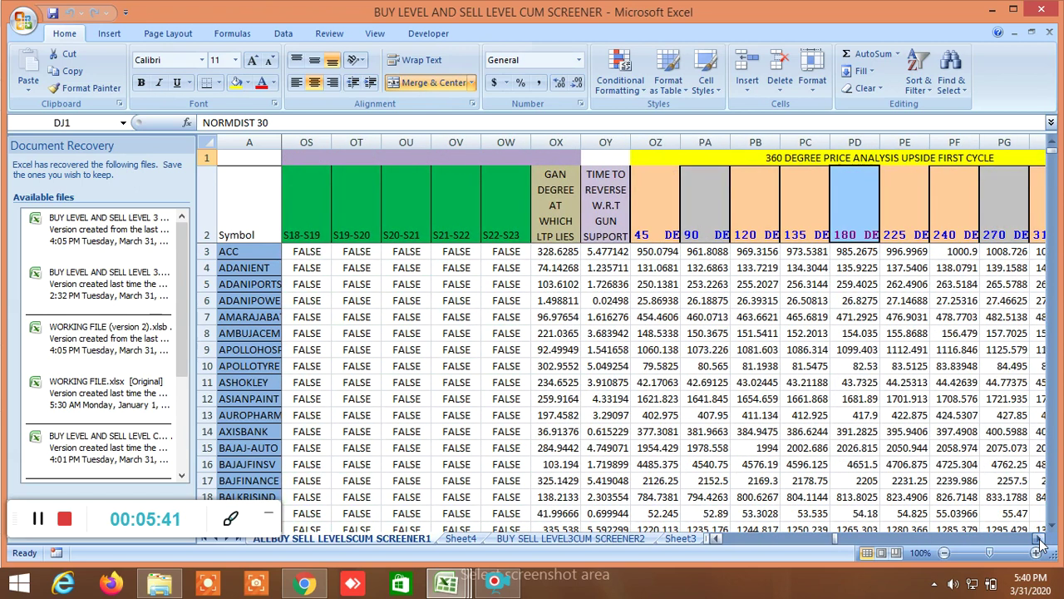
Review the 45 to 360 degree columns under 360 DEGREE PRICE ANALYSIS UPSIDE FIRST CYCLE.
click(1040, 539)
click(1040, 539)
click(1041, 539)
click(1040, 539)
click(1040, 539)
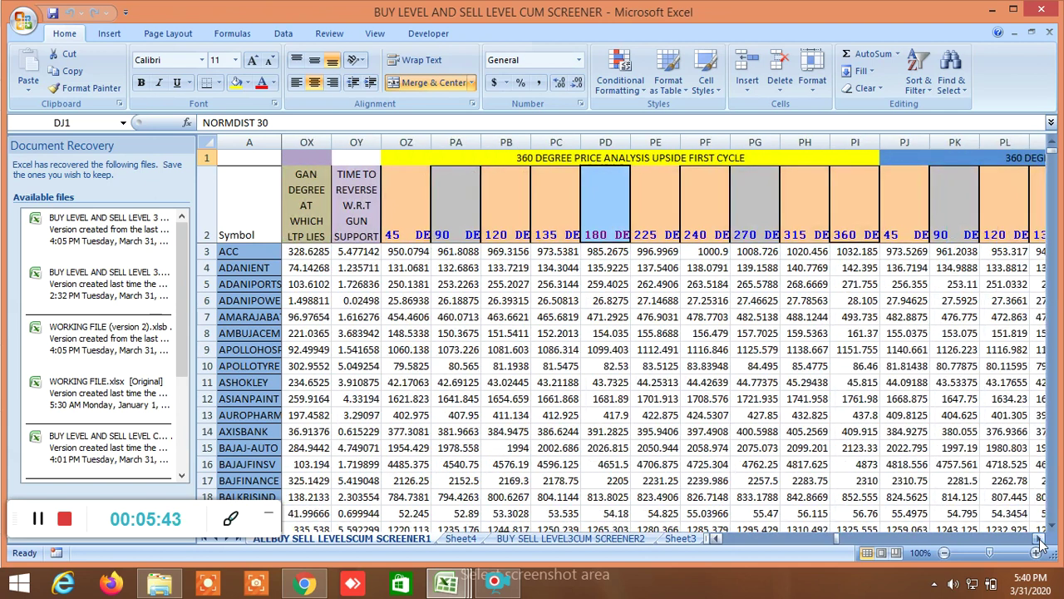
click(1040, 538)
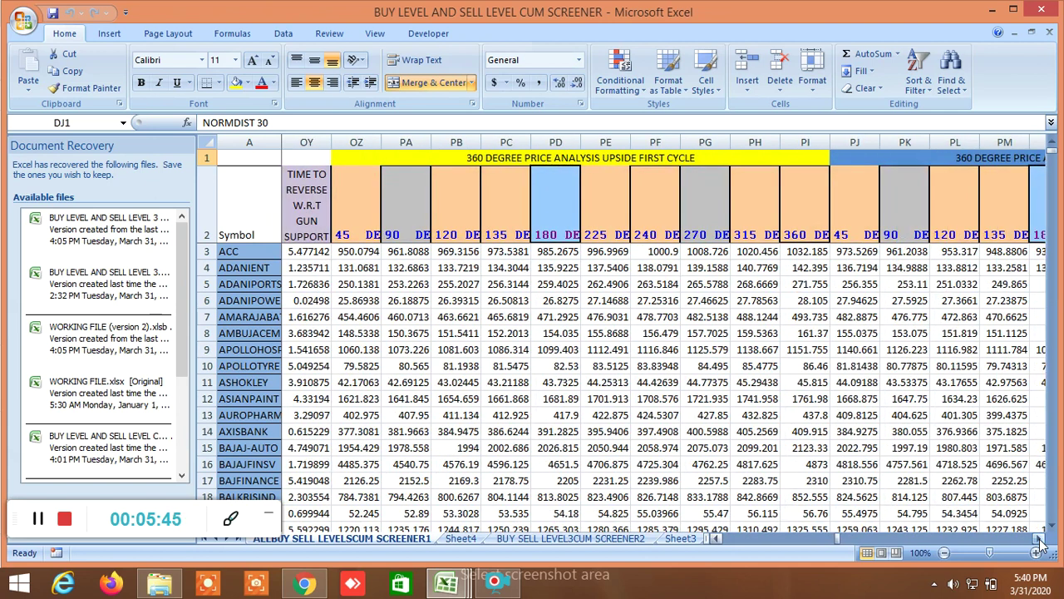
click(1040, 539)
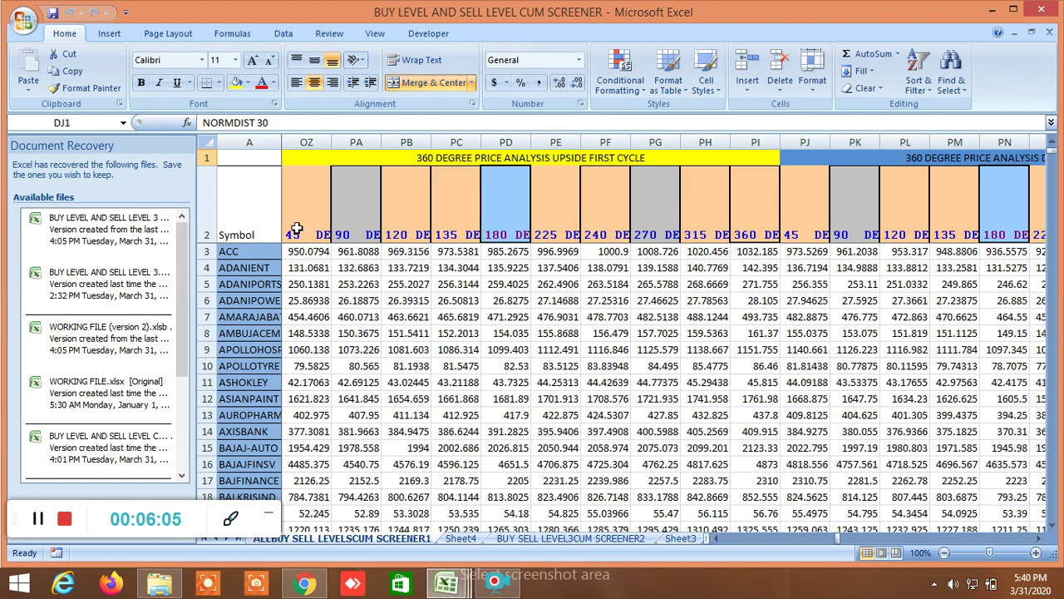
Inspect ACC's 45-degree upside formula and select the 45 DEGREES heading with its values down to ADANIPORTS.
click(303, 255)
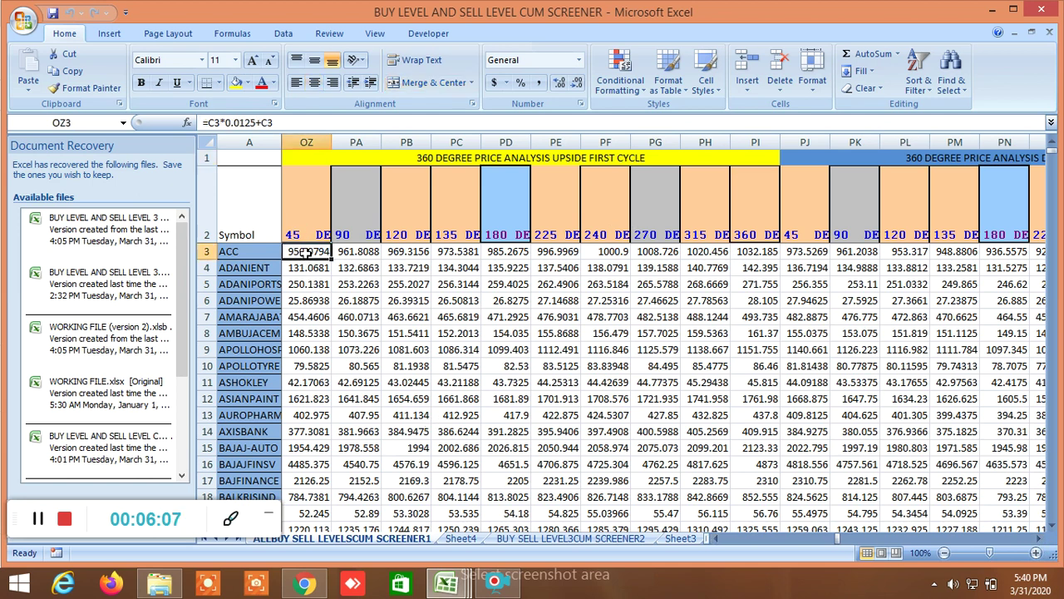
click(385, 354)
drag(308, 209, 297, 289)
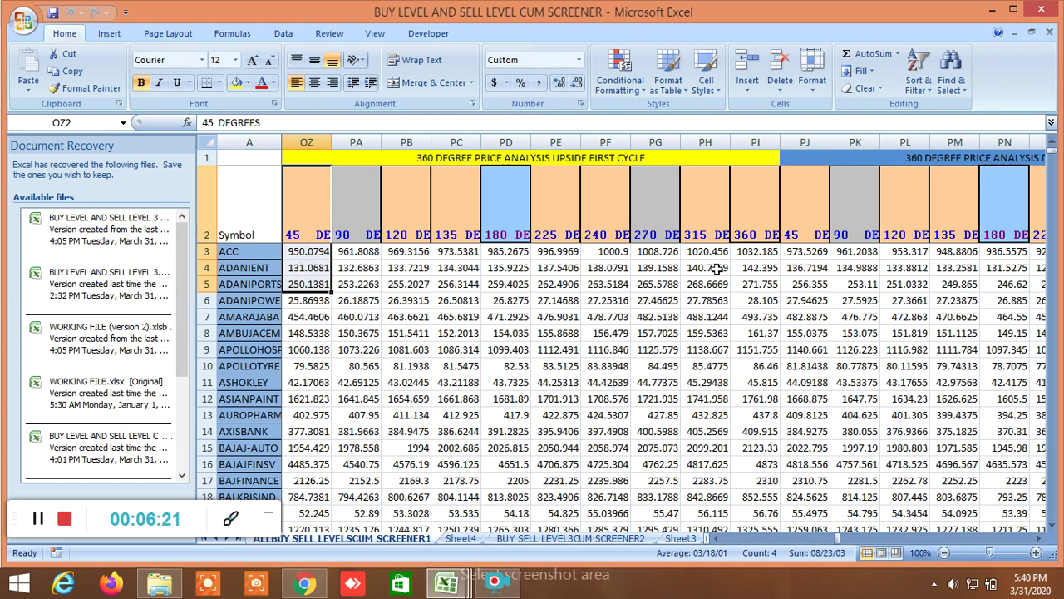
Review the degree columns under 360 DEGREE PRICE ANALYSIS DOWNSIDE FIRST CYCLE up to the end-of-cycle divider.
click(1042, 540)
click(1042, 541)
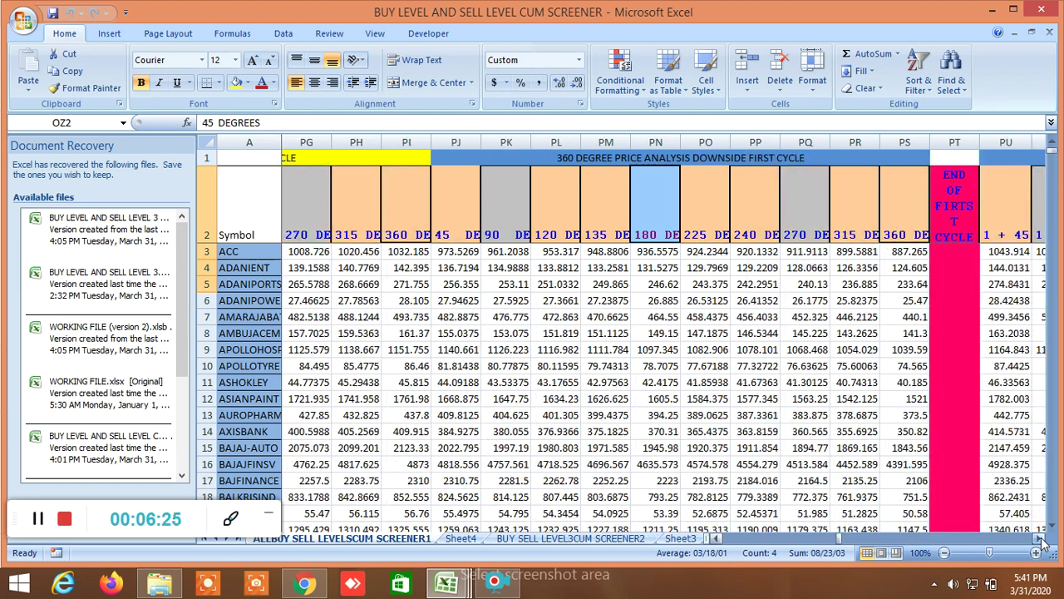
click(1042, 541)
click(1042, 540)
click(1042, 541)
click(1042, 540)
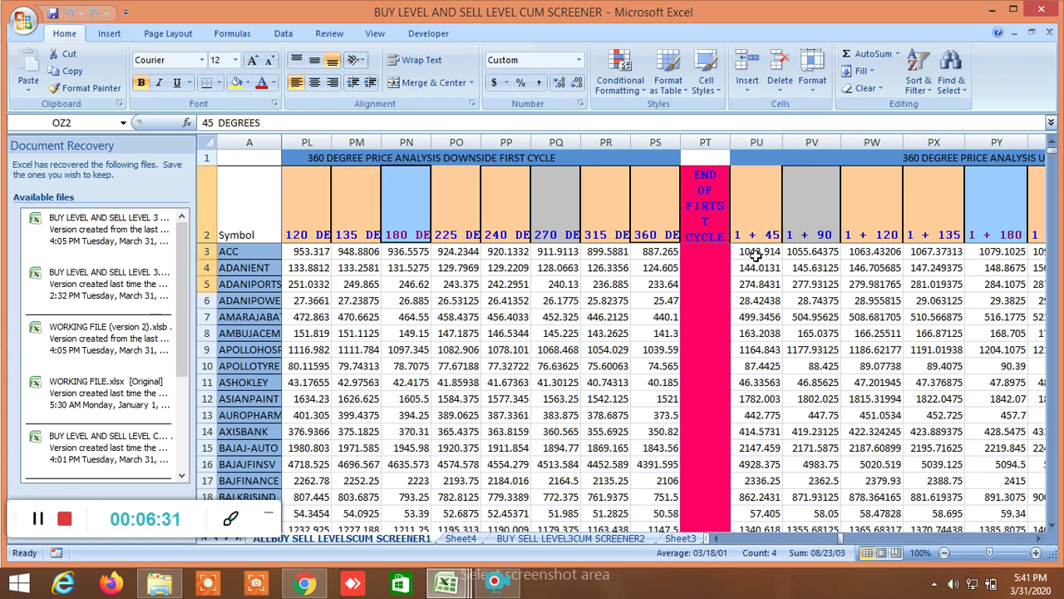
Examine the 1 + 45 to 1 + 360 columns under 360 DEGREE PRICE ANALYSIS UPSIDE SECOND CYCLE.
click(1042, 541)
click(1042, 540)
click(1042, 541)
click(1042, 541)
click(1042, 541)
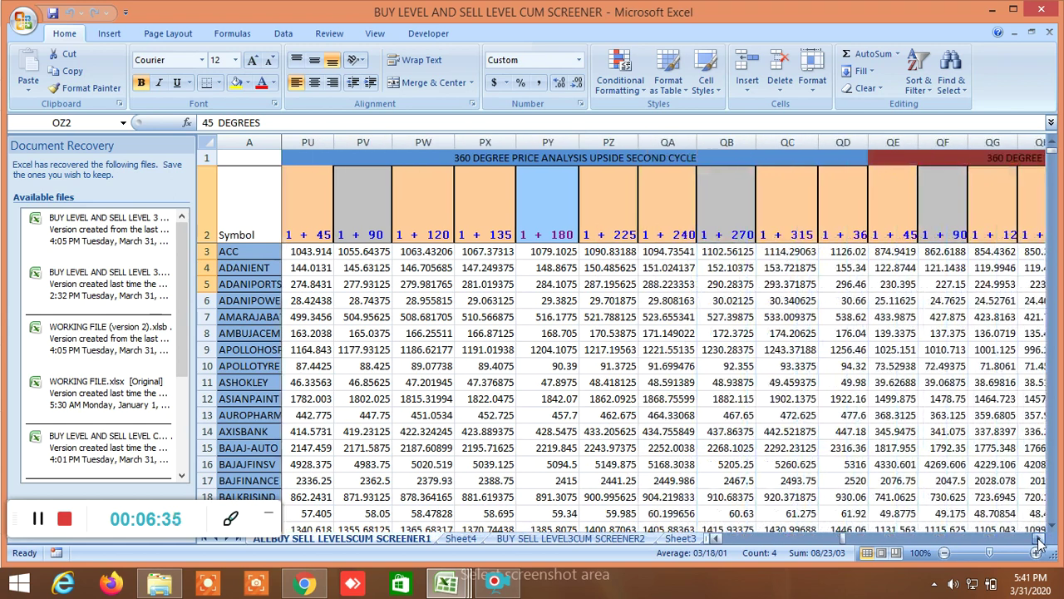
Review the columns under 360 DEGREE PRICE ANALYSIS DOWNSIDE SECOND CYCLE up to the END OF SECOND CYCLE divider.
click(1039, 542)
click(1039, 543)
click(1039, 542)
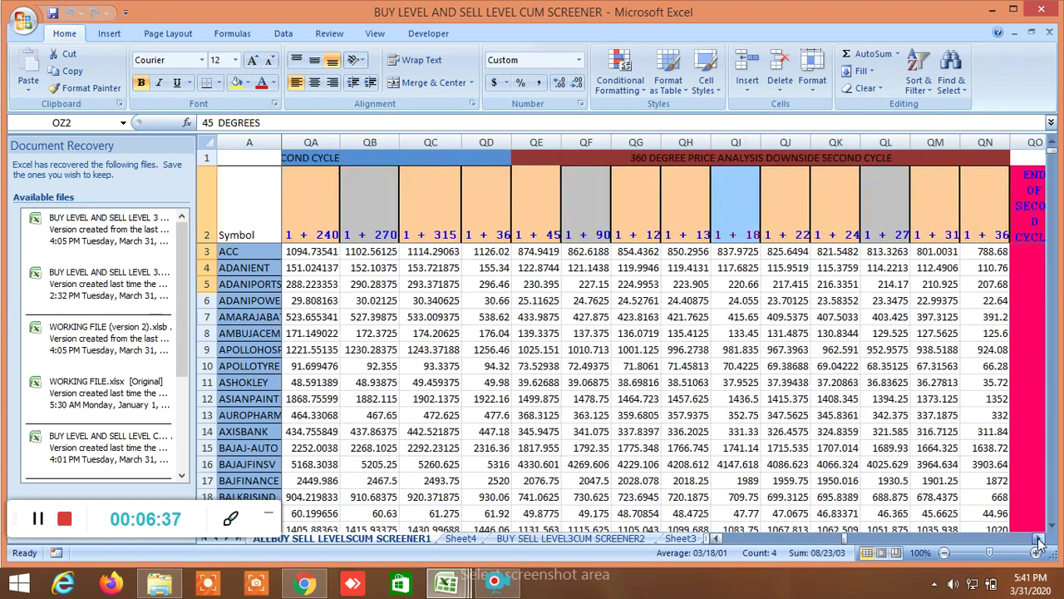
click(1039, 542)
click(1039, 542)
click(1039, 542)
click(1039, 542)
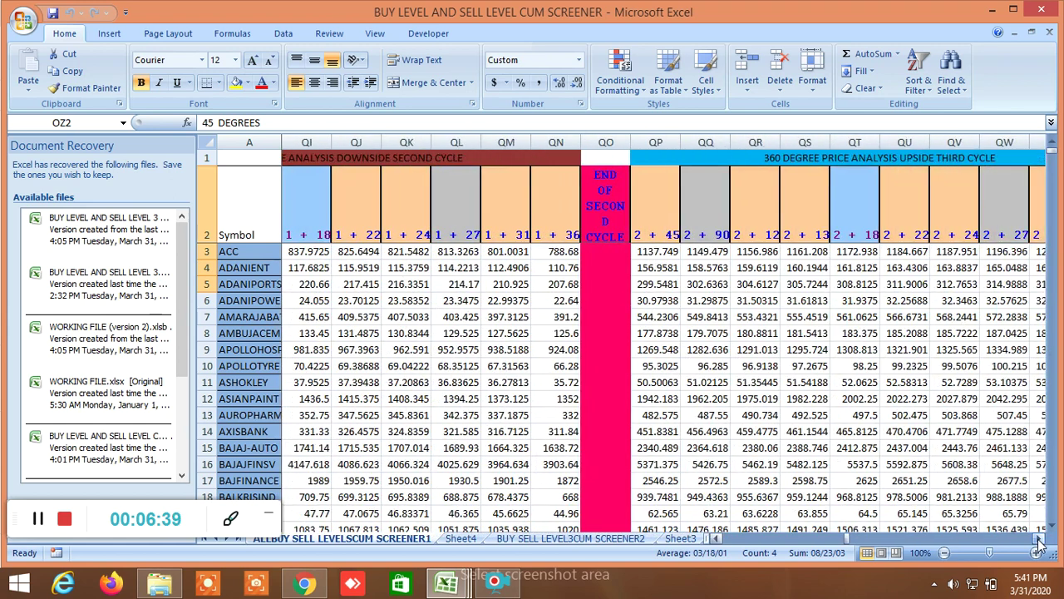
Review the upside and downside THIRD CYCLE columns of the 360-degree price analysis up to the END OF THIRD CYCLE divider.
click(1039, 542)
click(1040, 542)
click(1039, 543)
click(1039, 542)
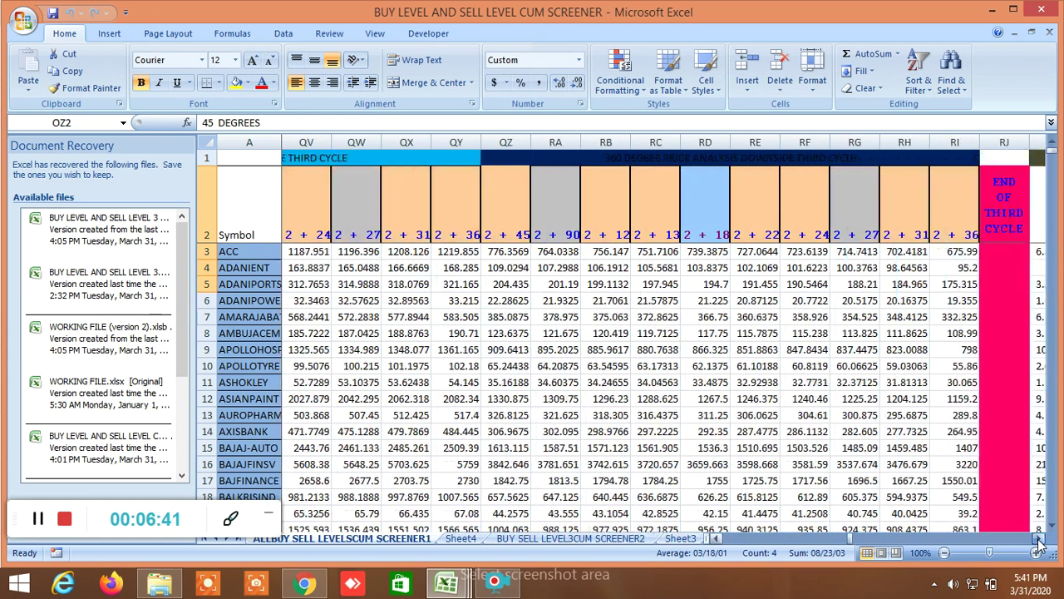
click(1039, 542)
click(1039, 542)
click(1039, 542)
click(1040, 542)
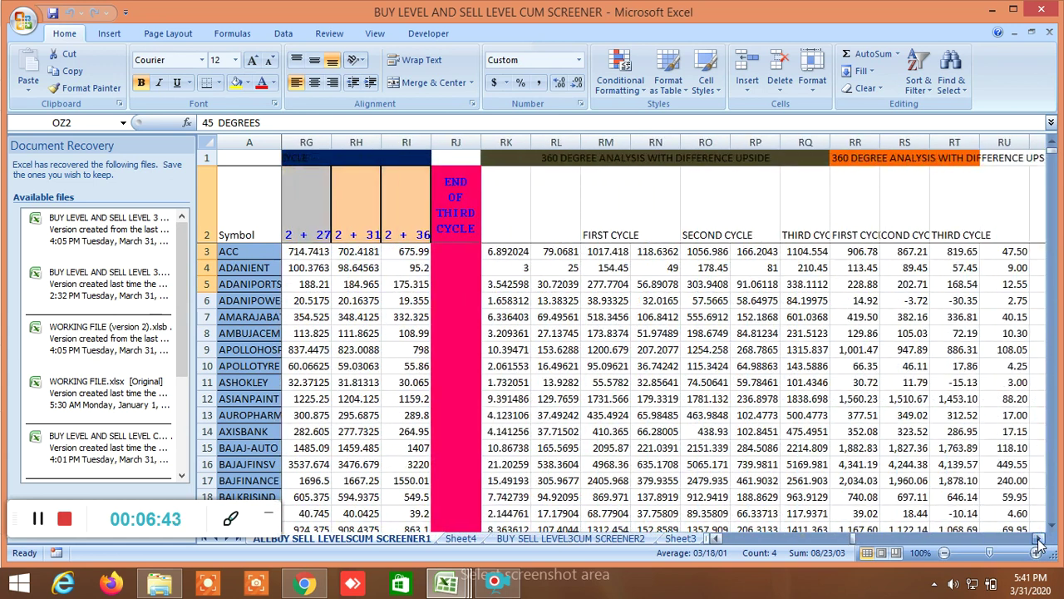
Examine the first, second and third cycle columns under 360 DEGREE ANALYSIS WITH DIFFERENCE, continuing to GANN TIME INTRADAY.
click(1039, 542)
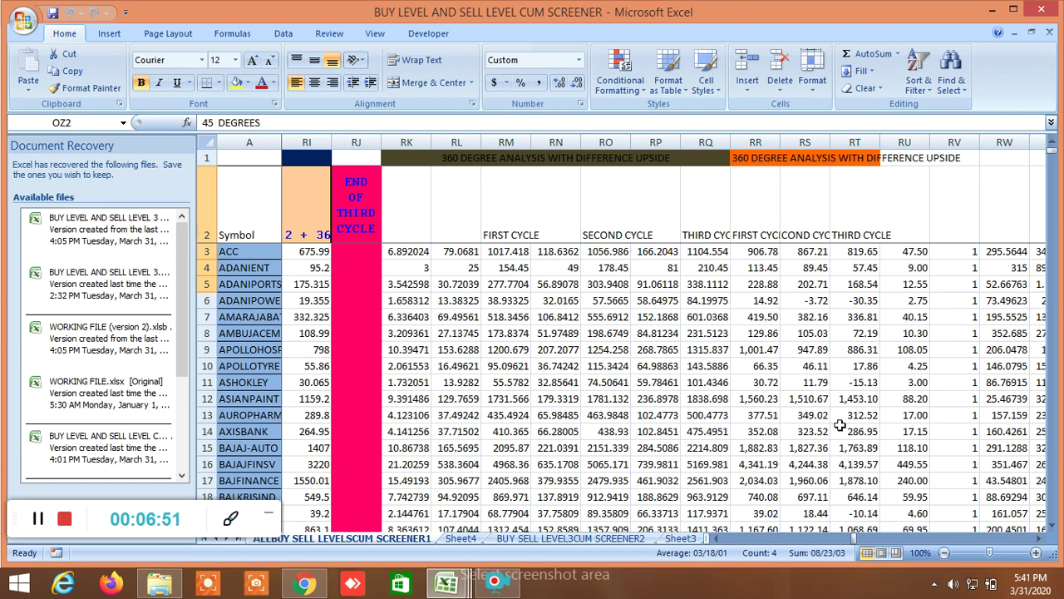
click(1039, 540)
click(1037, 540)
click(1038, 540)
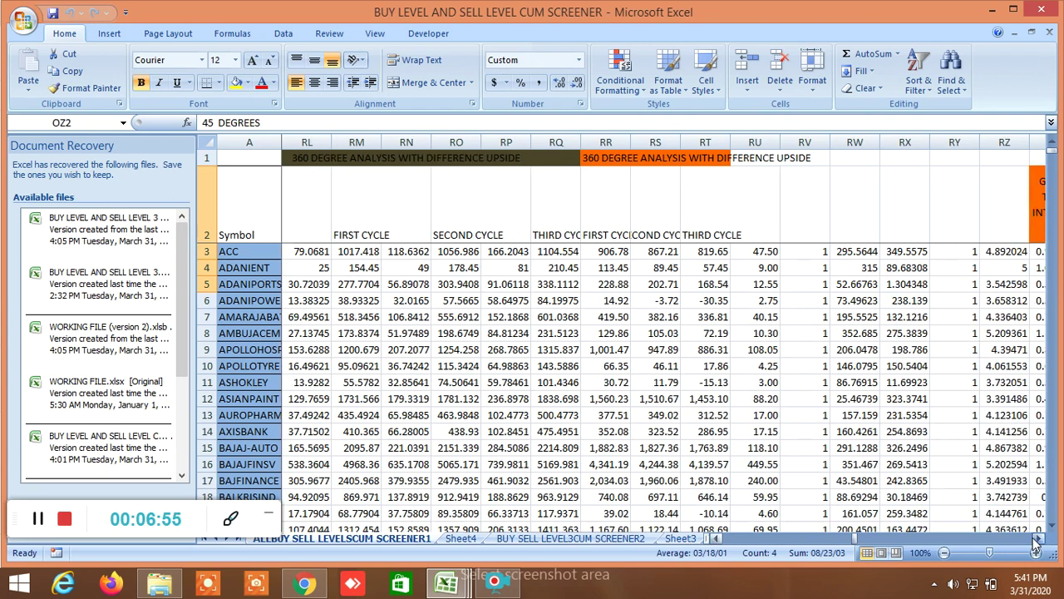
drag(1037, 539, 1038, 540)
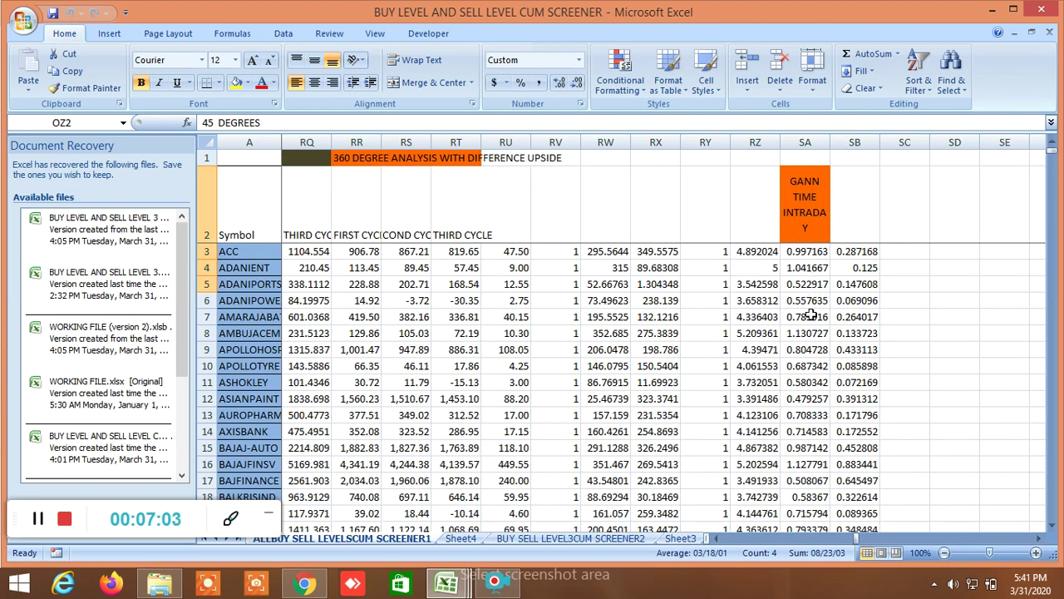
Look through the GANN TIME INTRADAY values down the symbol rows and return to ACC.
scroll(810, 312, down, 2)
scroll(809, 317, up, 2)
scroll(809, 317, down, 2)
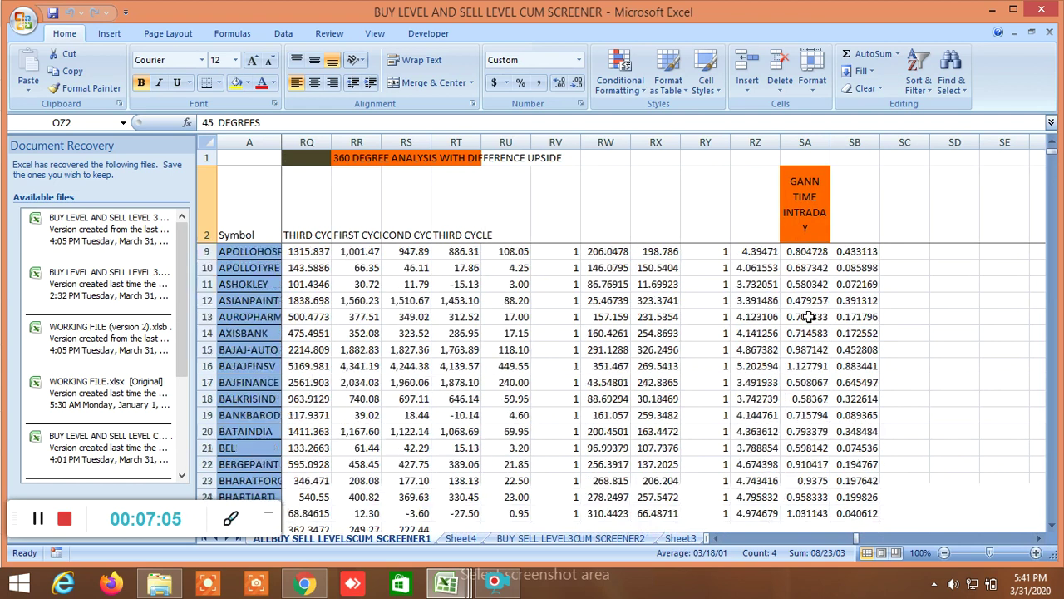
scroll(809, 317, down, 1)
scroll(809, 316, up, 3)
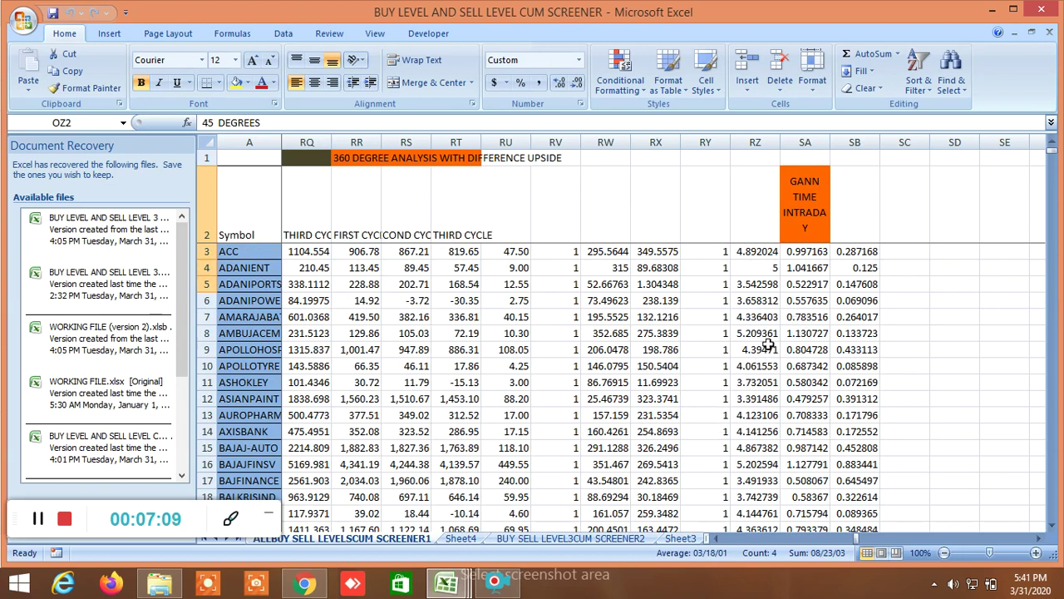
scroll(786, 354, down, 3)
scroll(786, 353, up, 3)
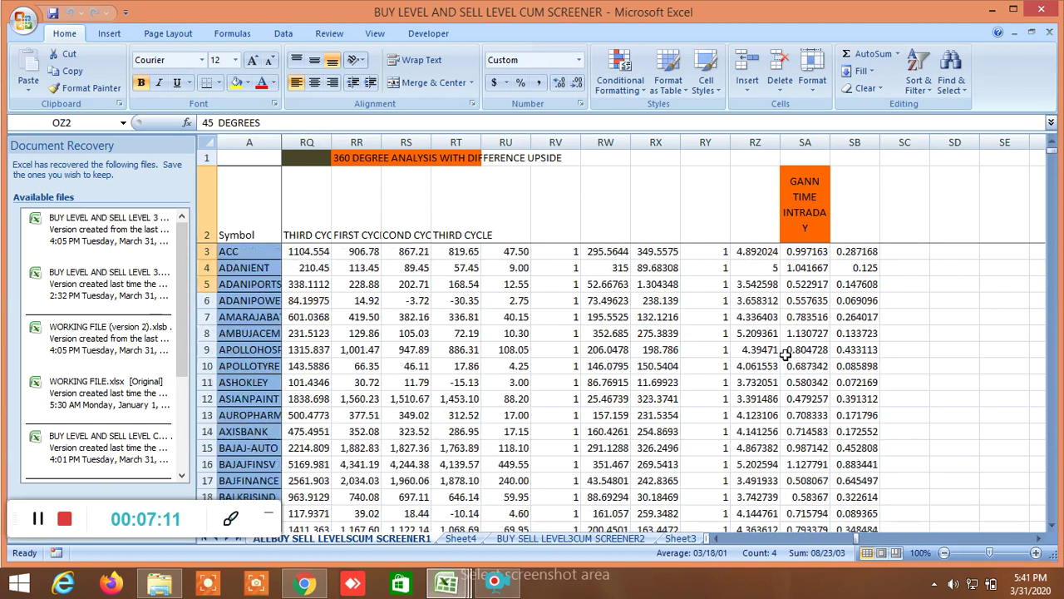
Switch to the BUY SELL LEVEL3CUM SCREENER2 sheet and select the UPTREND heading above its first rows.
click(520, 538)
scroll(593, 433, up, 14)
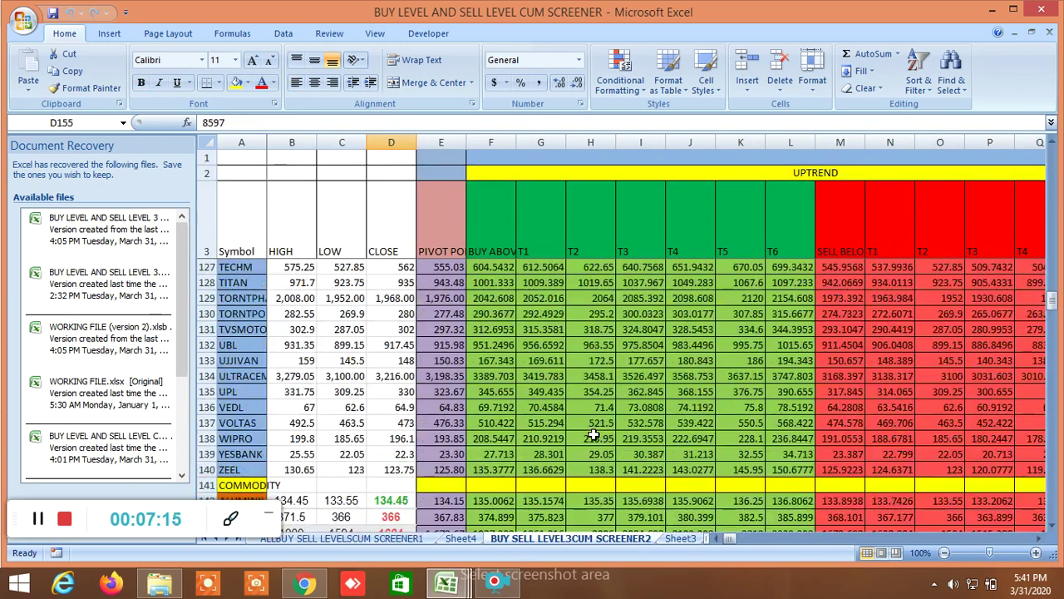
scroll(593, 433, up, 20)
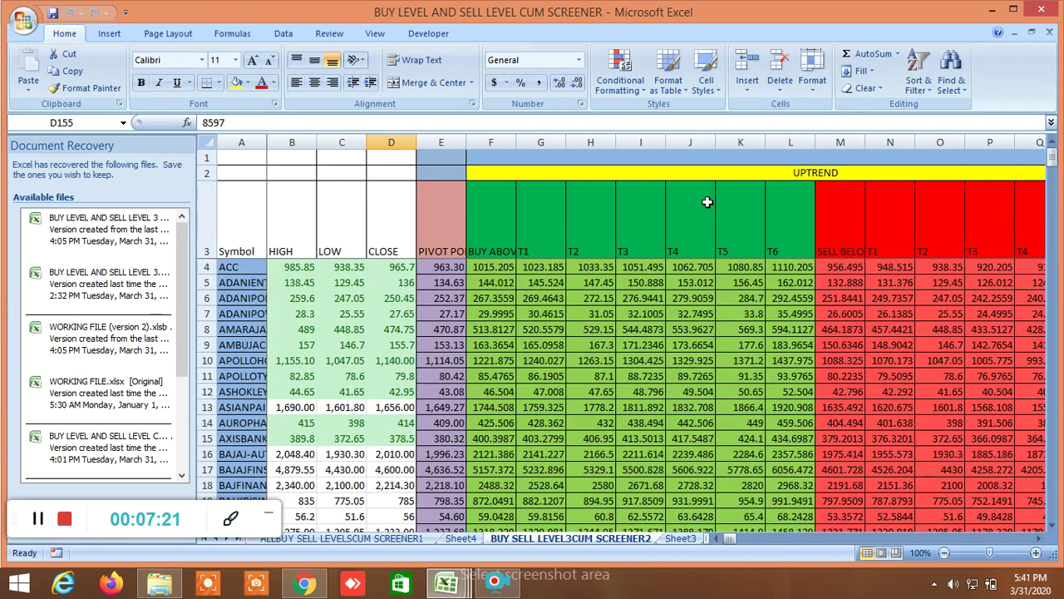
click(821, 173)
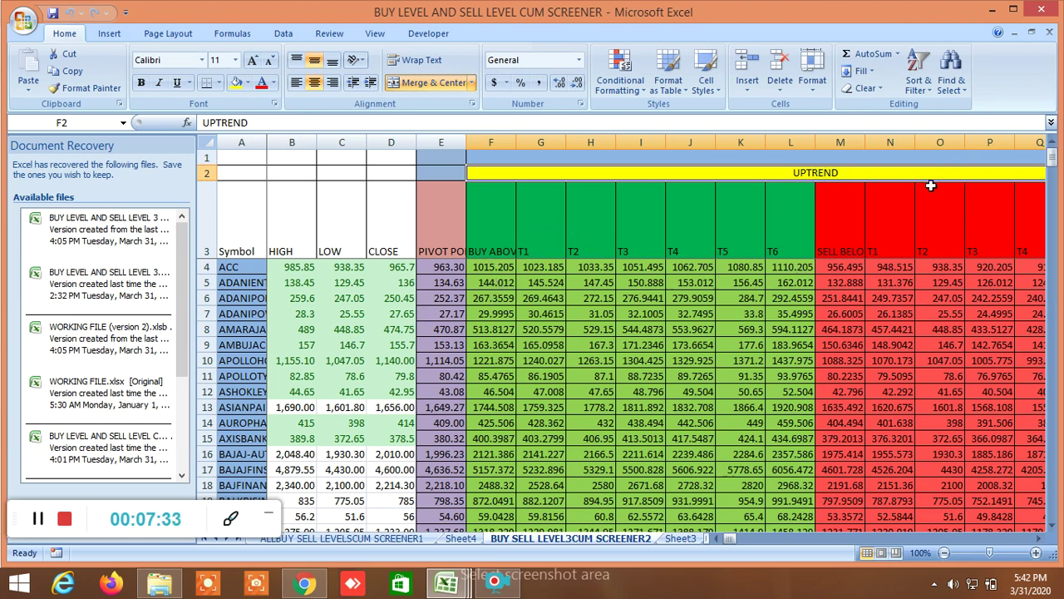
Review the sell levels under UPTREND and the buy and sell targets under DOWNTREND in BUY LEVEL AND SELL LEVELS 3.
click(1040, 539)
click(1040, 538)
click(1040, 539)
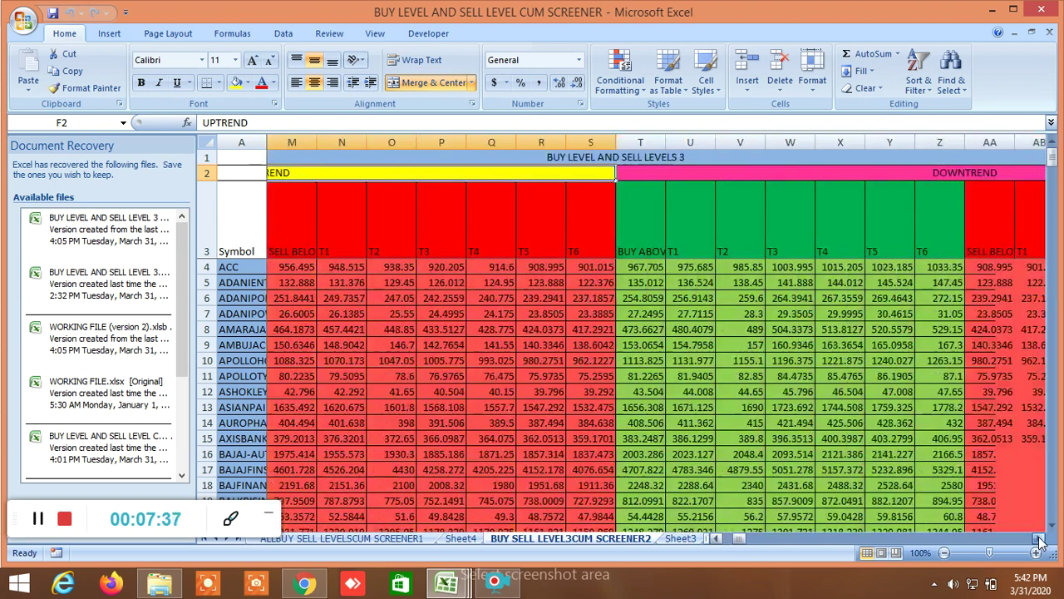
click(1040, 539)
click(1040, 539)
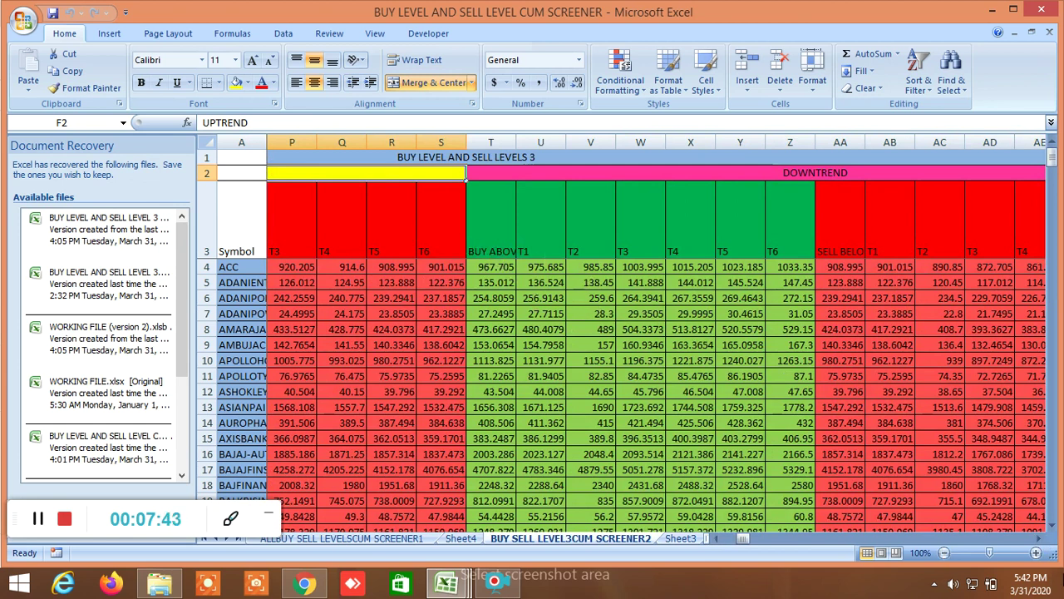
click(1037, 538)
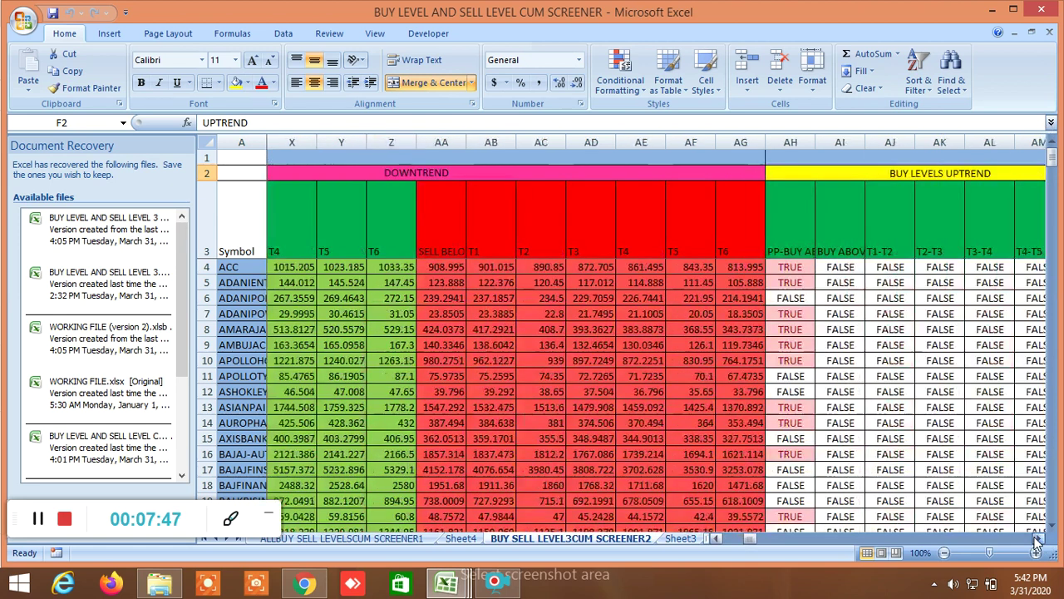
Review the uptrend and downtrend buy and sell columns under LTP POSITION WITH RELATION TO BUY SELL LEVELS.
click(1037, 538)
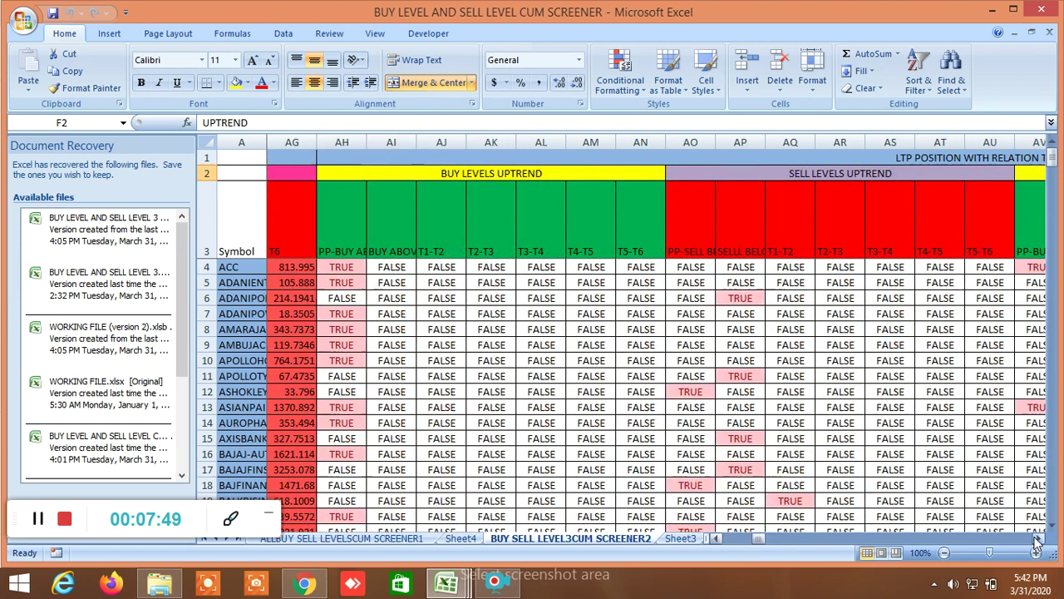
click(1037, 539)
click(1037, 539)
click(1037, 539)
click(1037, 539)
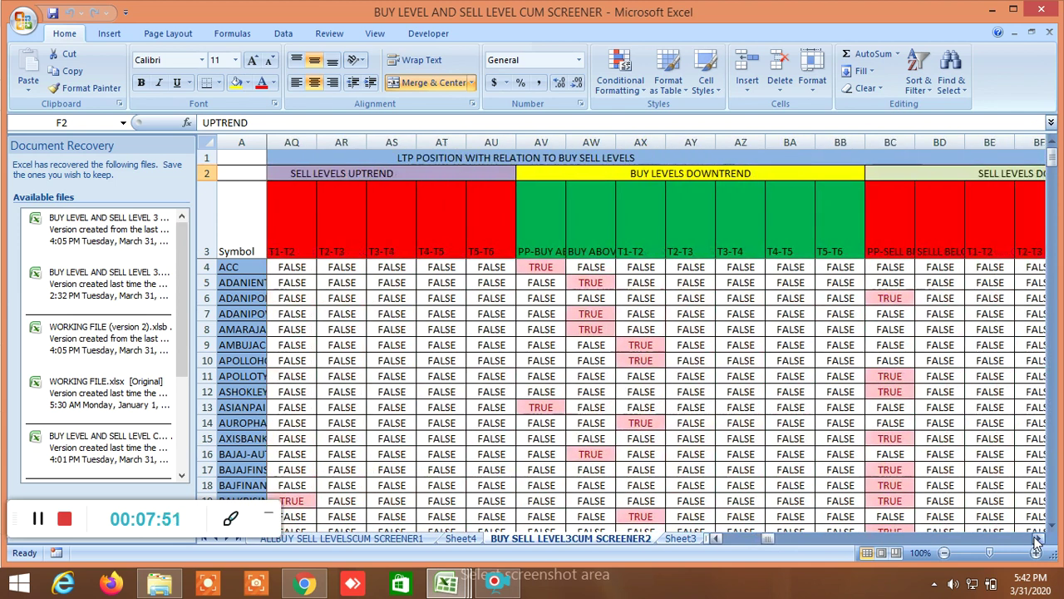
Check the LTP close-to-entry-level columns, the 5MA and 30MA values and the 5-30 MA CROSS signals.
click(1037, 539)
click(1037, 538)
click(1036, 539)
click(1037, 539)
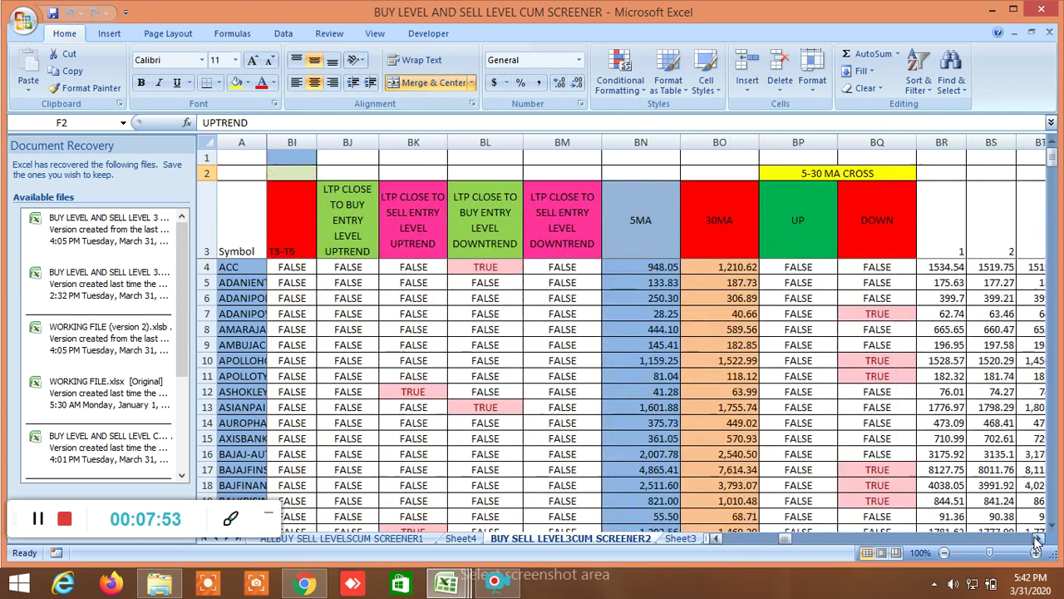
Skim the numbered price columns 1 to 100, ending at the HIGH, LOW and CLOSE columns.
click(1037, 539)
click(1037, 539)
click(1037, 538)
click(1037, 539)
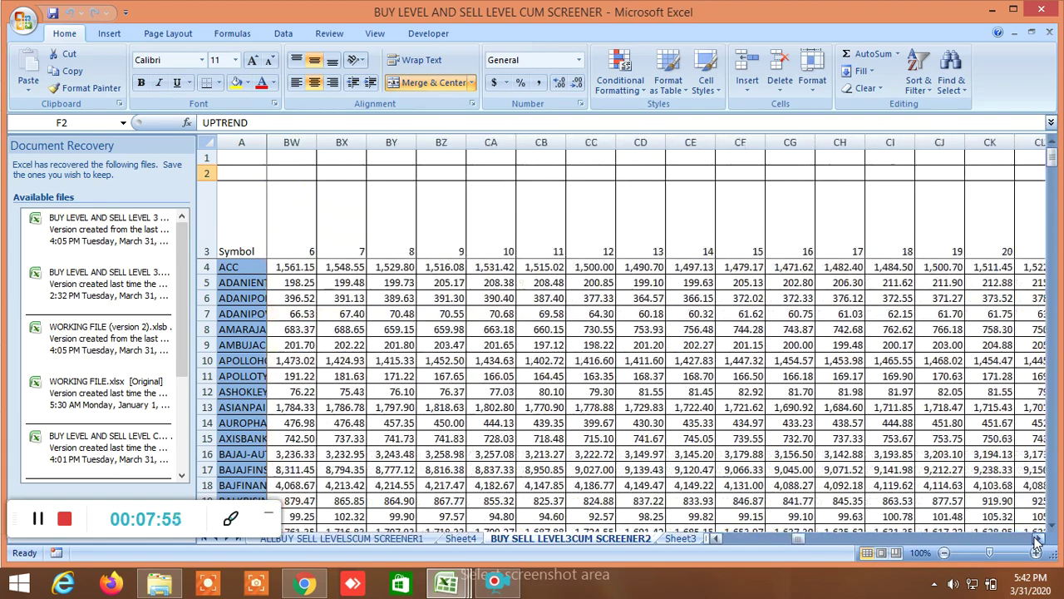
click(1037, 539)
click(1037, 539)
click(1036, 539)
click(1037, 539)
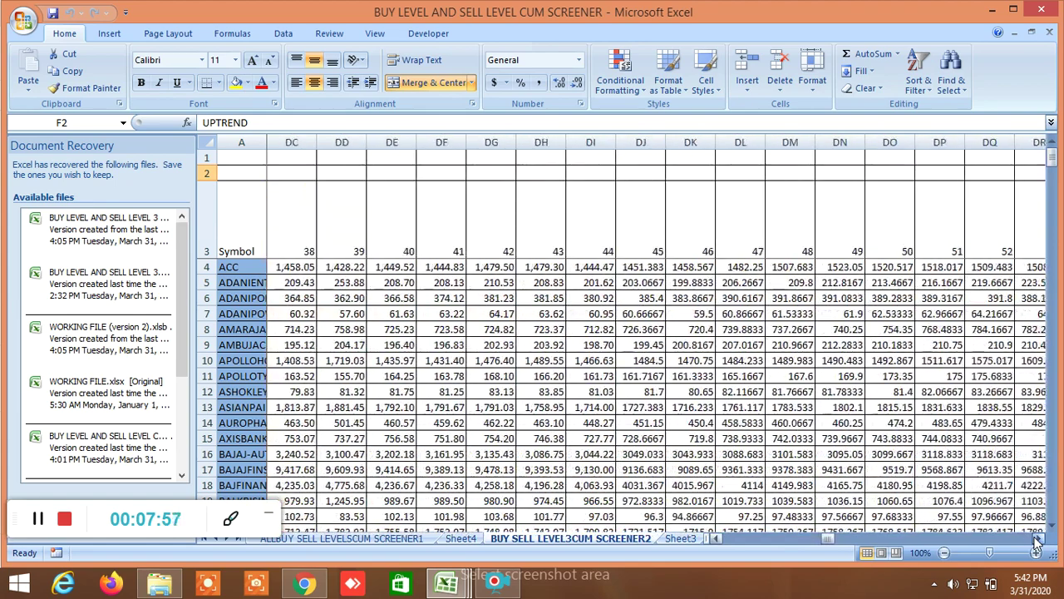
click(1037, 539)
click(1037, 538)
click(1037, 539)
click(1037, 538)
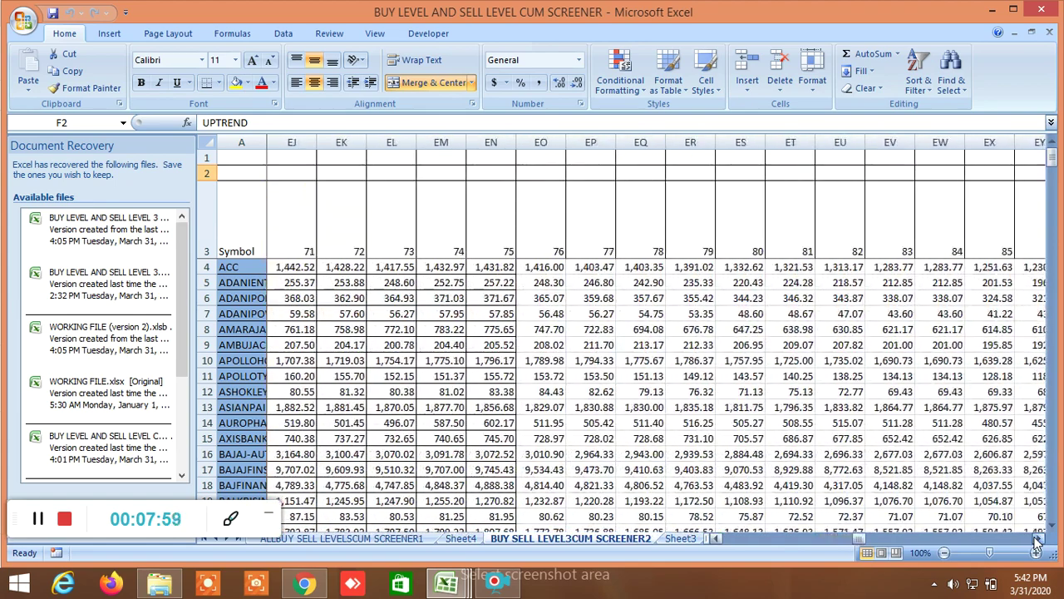
click(1037, 538)
click(1037, 538)
click(1037, 539)
click(1037, 539)
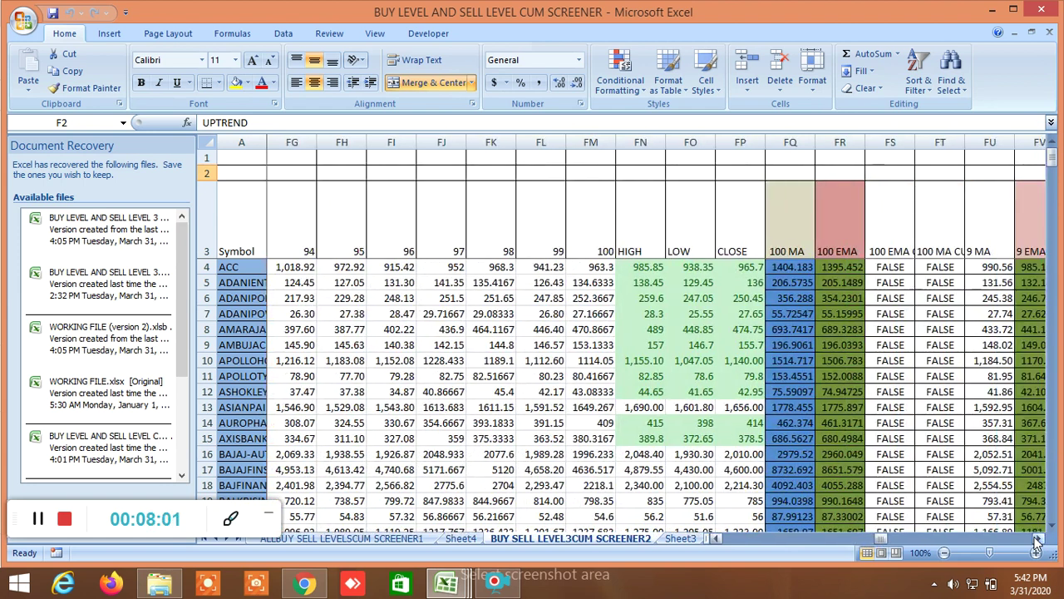
Review the 100 MA, 100 EMA, 9 and 55 averages, 9-55 EMA crossover, ROC and 14 MA and EMA columns.
click(1037, 539)
click(1037, 539)
click(1037, 539)
click(1037, 538)
click(1037, 539)
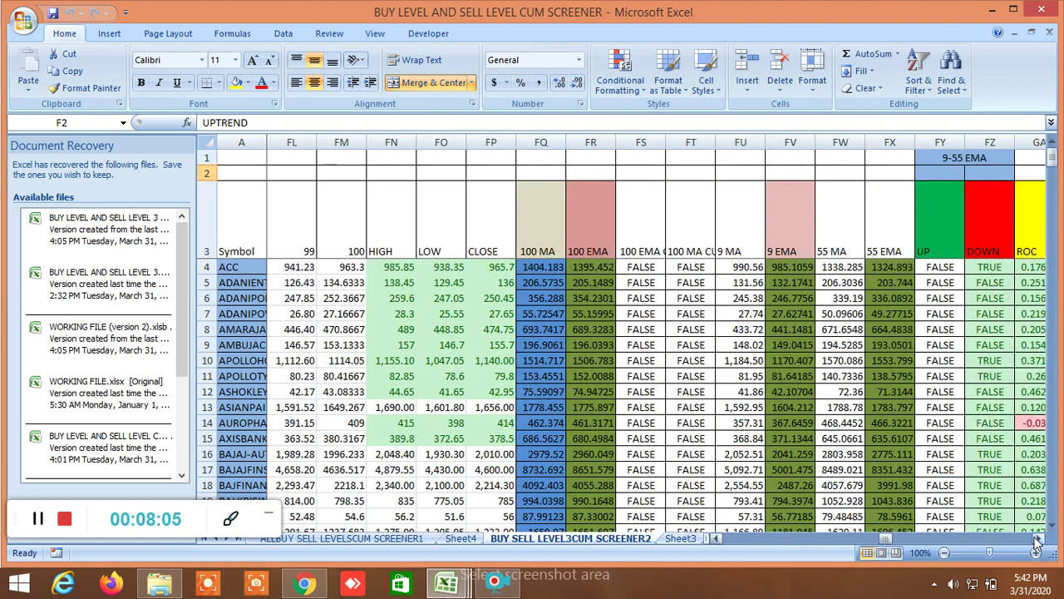
click(1037, 539)
click(1037, 539)
click(1037, 539)
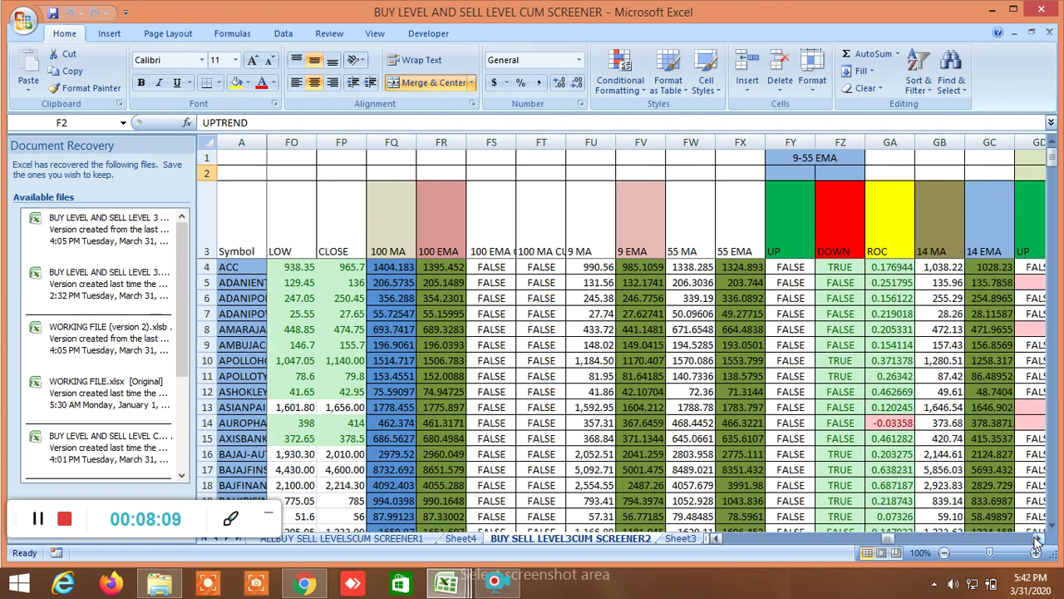
click(1037, 539)
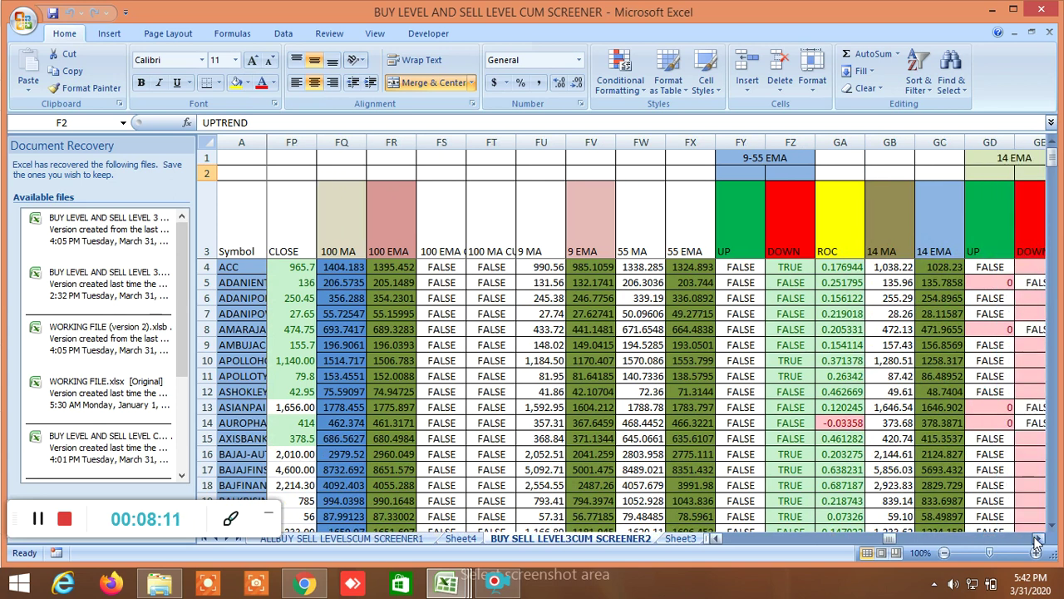
click(1037, 539)
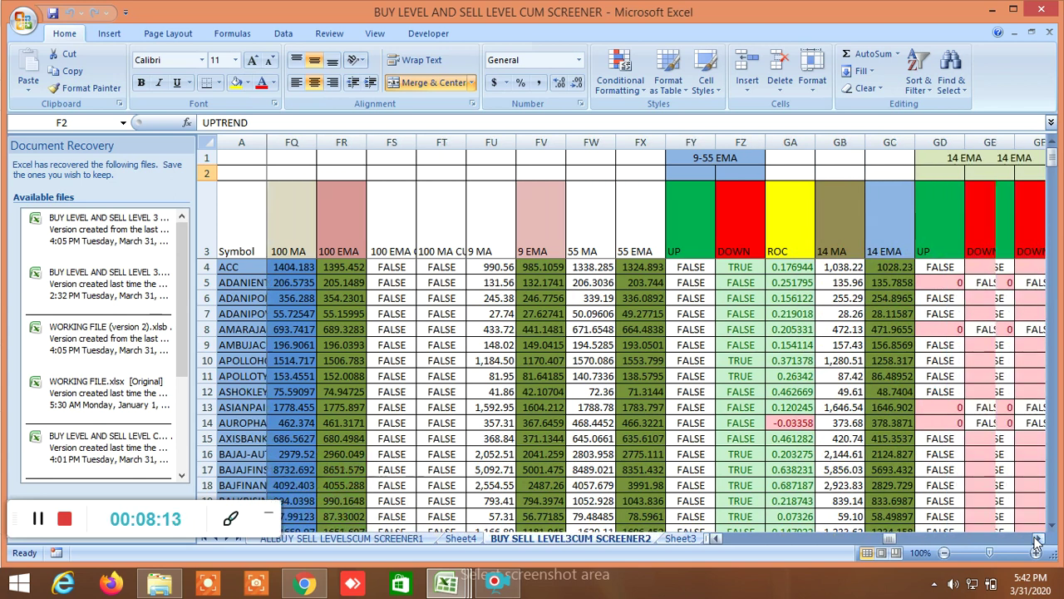
Review the 14 EMA signals and the moving-average columns from 3MA to 50EMA.
click(1037, 539)
click(1037, 539)
click(1036, 539)
click(1037, 539)
click(1037, 539)
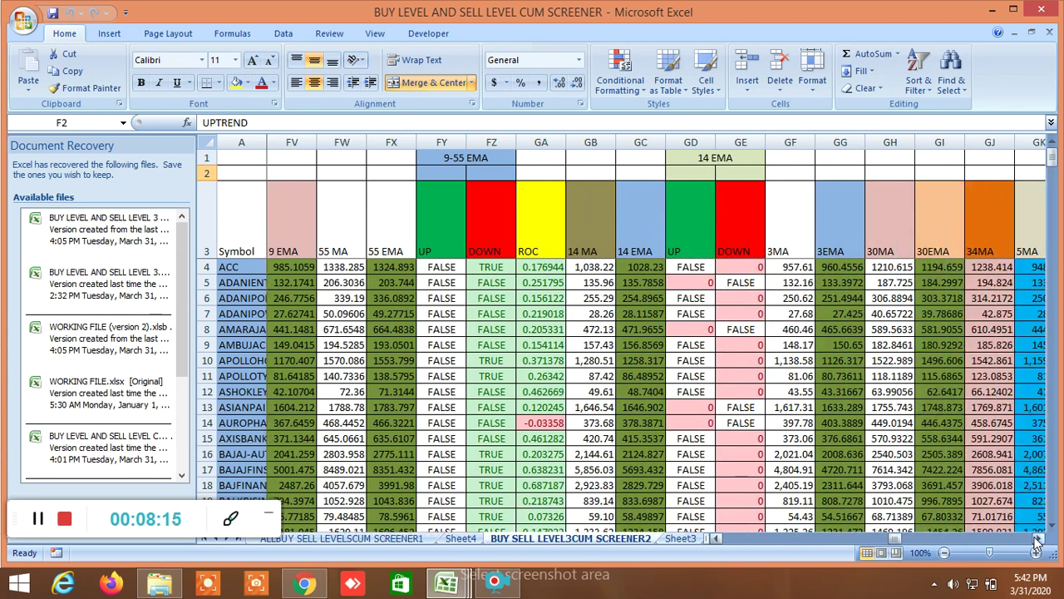
click(1037, 539)
click(1037, 539)
click(1037, 539)
click(1037, 538)
click(1036, 539)
click(1036, 539)
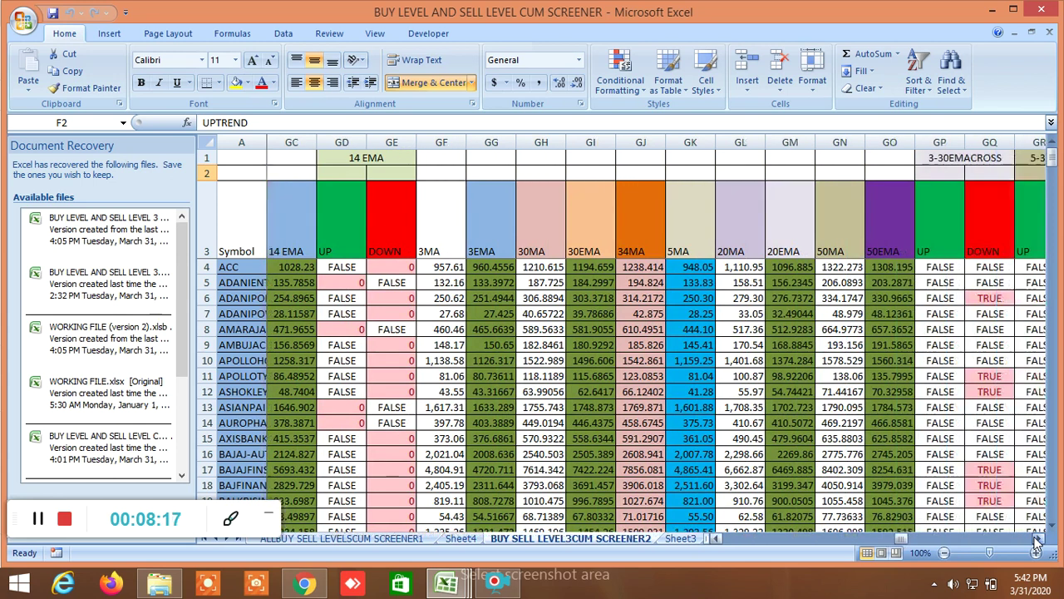
Examine the 3-30EMACROSS, 5-34MACROSS, 3EMA-20EMA-50EMA and 3EMA-20EMA-50EMA-100EMA crossover columns.
click(1036, 539)
click(1037, 539)
click(1037, 539)
click(1037, 539)
click(1036, 539)
click(1037, 539)
click(1037, 539)
click(1037, 538)
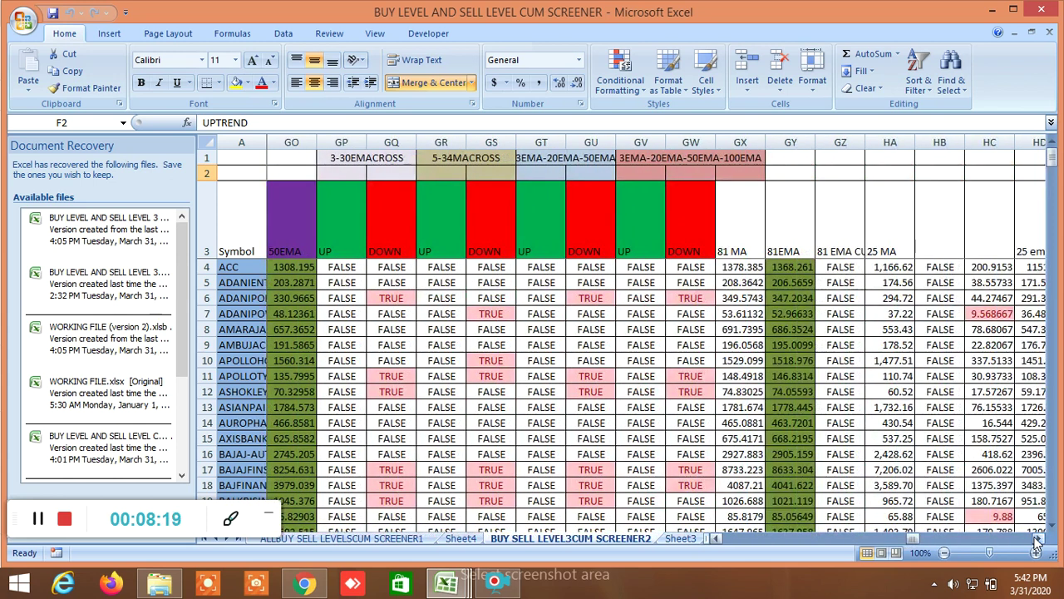
Review the 81 MA, 81EMA, 25 MA, 25 ema and buffer columns.
click(1036, 538)
click(1037, 539)
click(1037, 539)
click(1037, 539)
click(1037, 539)
click(1037, 538)
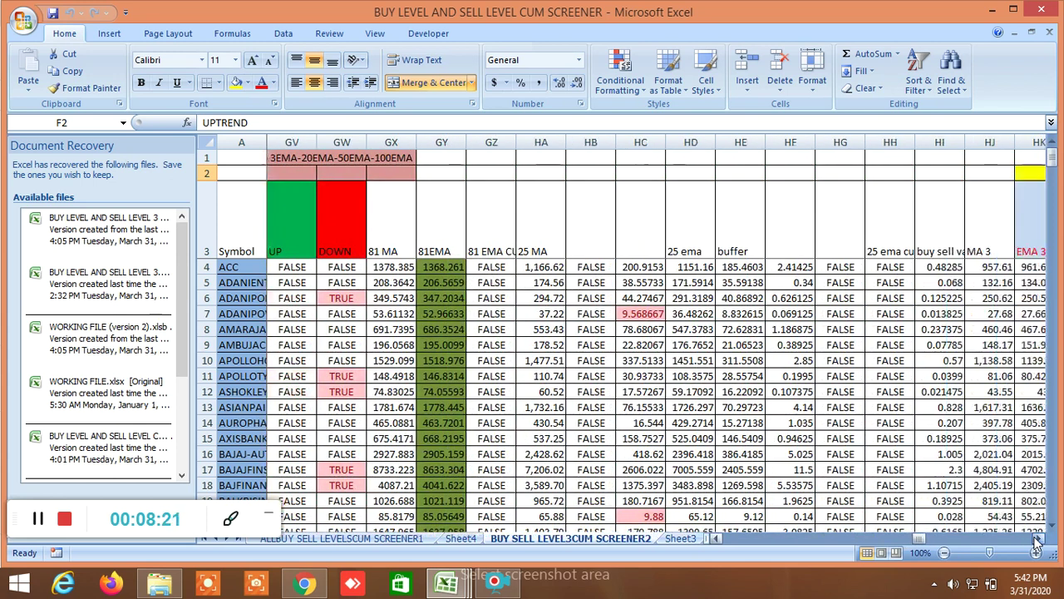
Examine the MA and EMA columns from 3 to 18 under SHORT TERM EMA'S.
click(1037, 539)
click(1037, 538)
click(1037, 539)
click(1037, 539)
click(1037, 539)
click(1037, 539)
click(1036, 539)
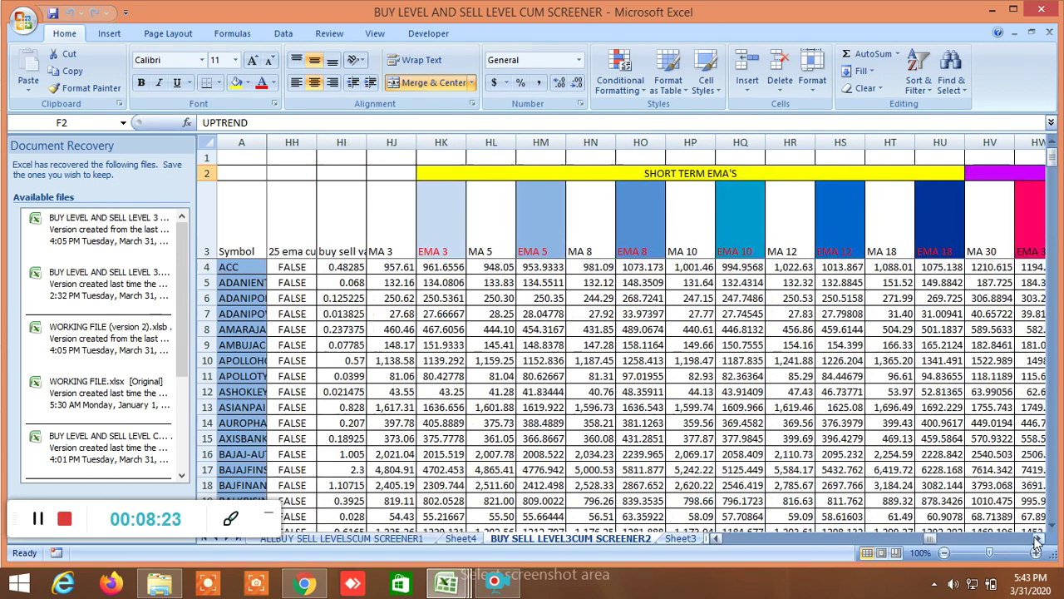
click(1037, 538)
click(1037, 539)
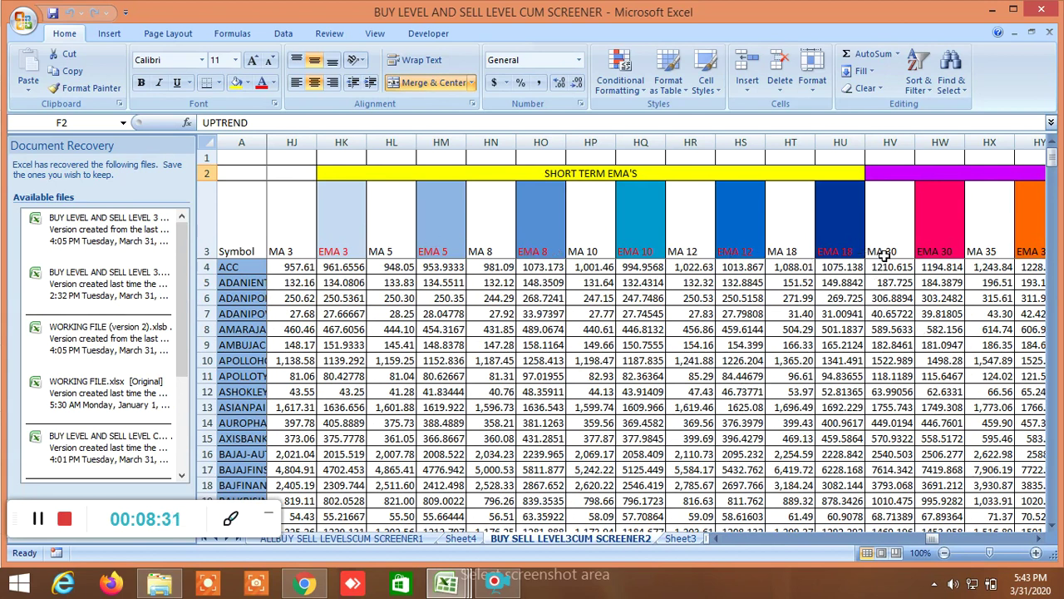
Review the LONG TERM EMA'S columns and the average EMA, average trend, strong trend and pull back buy columns.
click(1040, 538)
click(1039, 538)
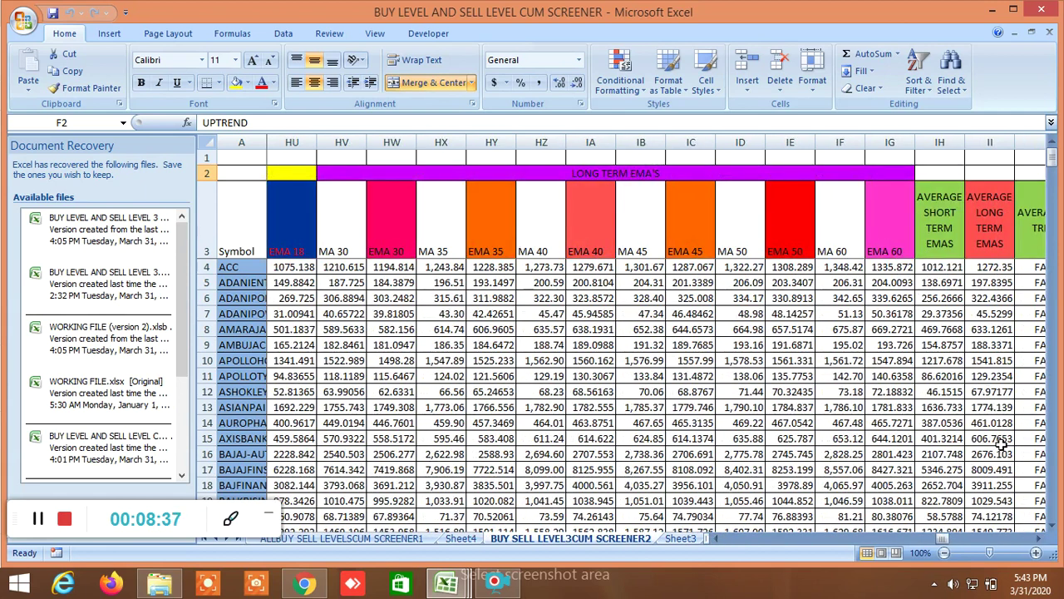
click(1040, 538)
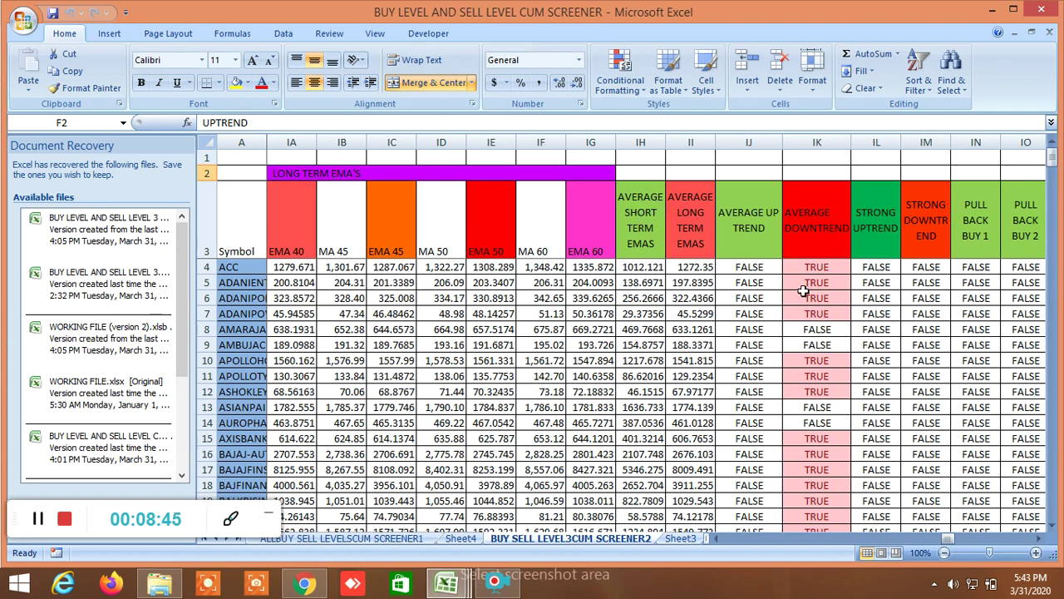
Review the STRONG UPTREND, STRONG DOWNTREND, PULL BACK BUY and PULL BACK SELL columns across the stock rows.
drag(1038, 539, 1038, 539)
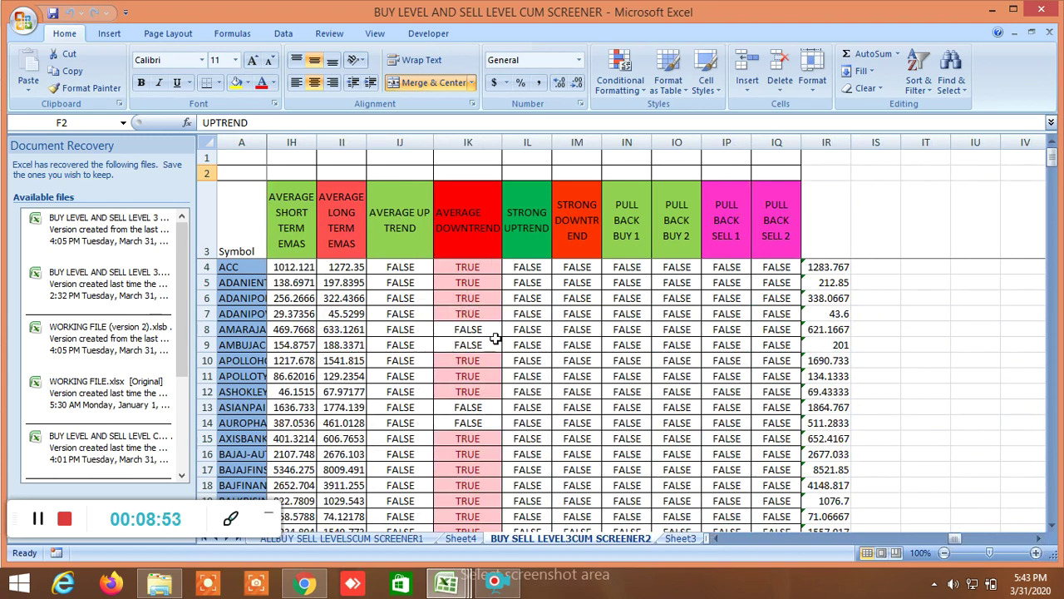
scroll(482, 358, down, 3)
scroll(485, 367, up, 3)
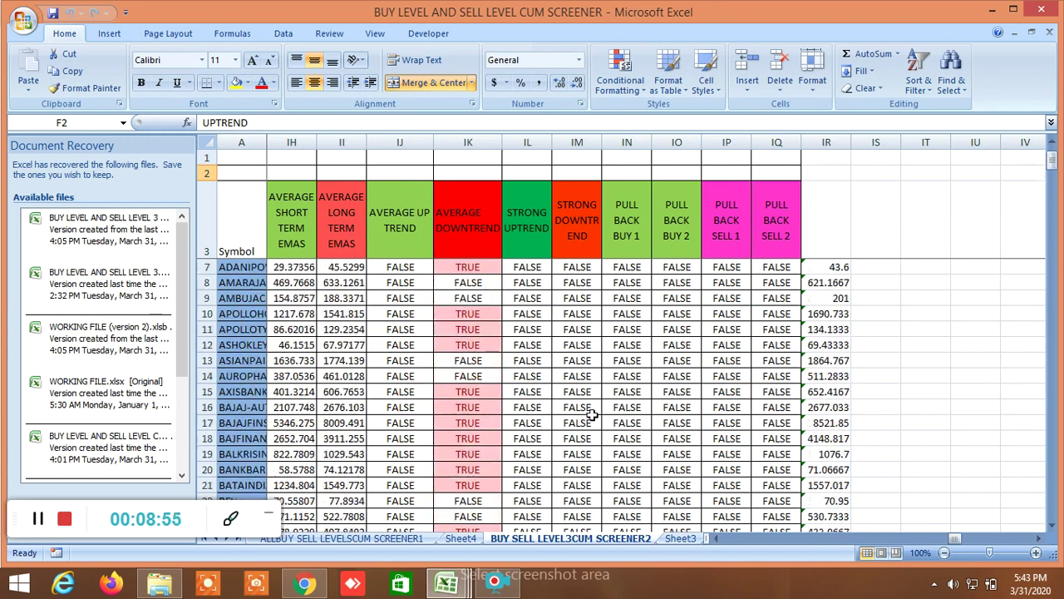
Open the INSIDE THE BAR WITH NR7 sheet.
click(684, 539)
click(683, 539)
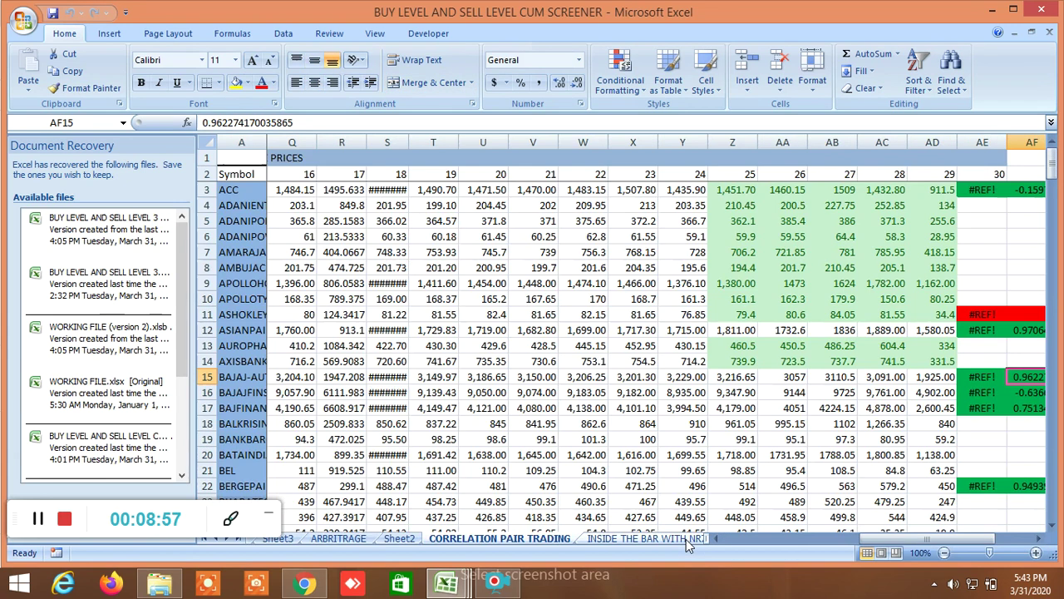
click(670, 538)
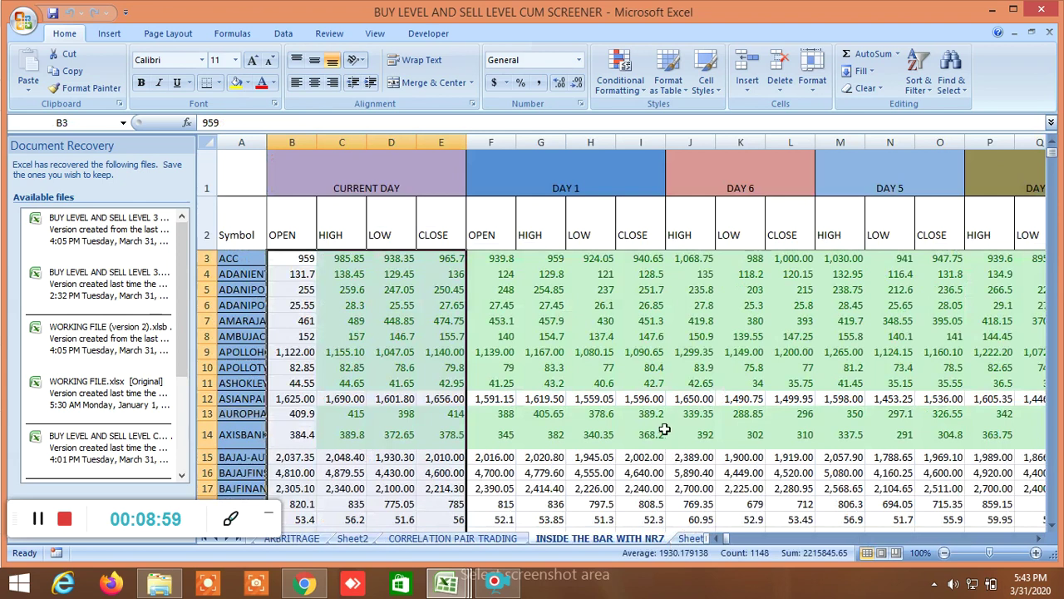
Examine the CURRENT DAY and DAY 1 to DAY 6 prices and the INSIDE THE BAR 1 DAY, 2 DAY, NR7 and NR4 columns.
scroll(657, 426, up, 1)
drag(1041, 537, 1043, 538)
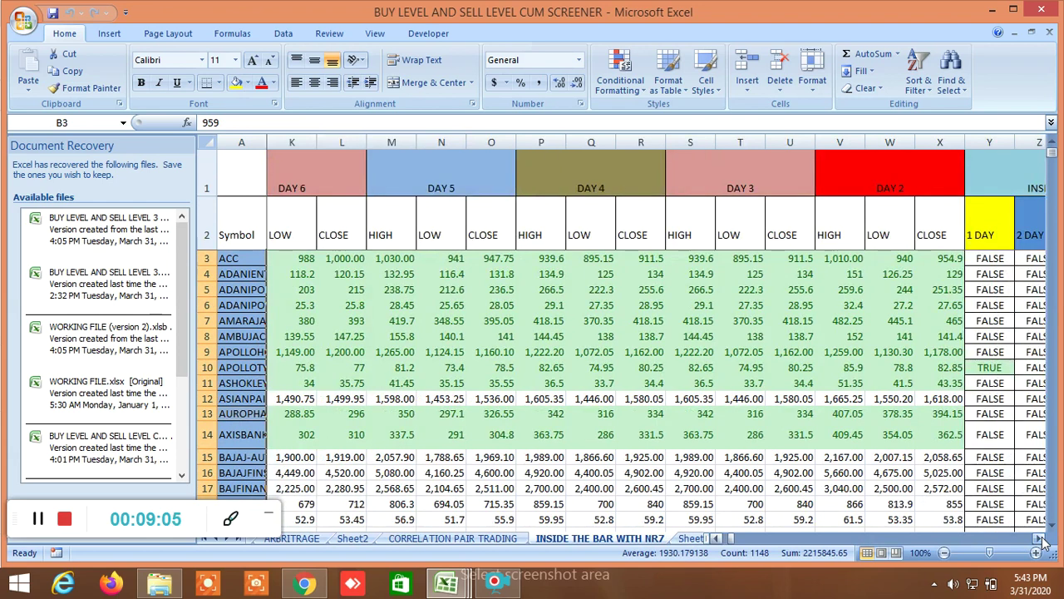
drag(1042, 537, 1043, 538)
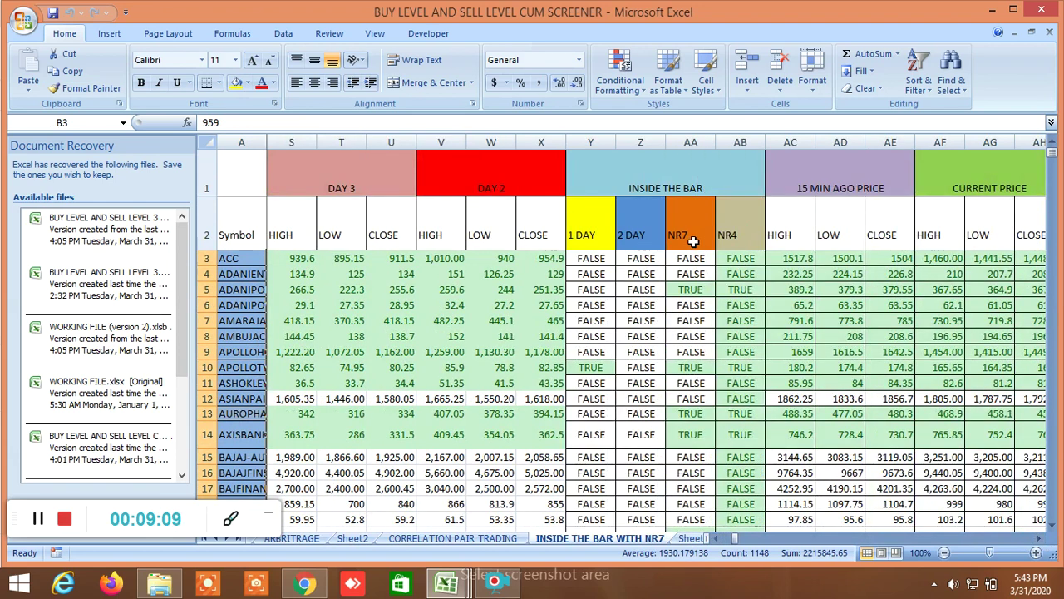
scroll(687, 391, down, 3)
scroll(685, 397, up, 3)
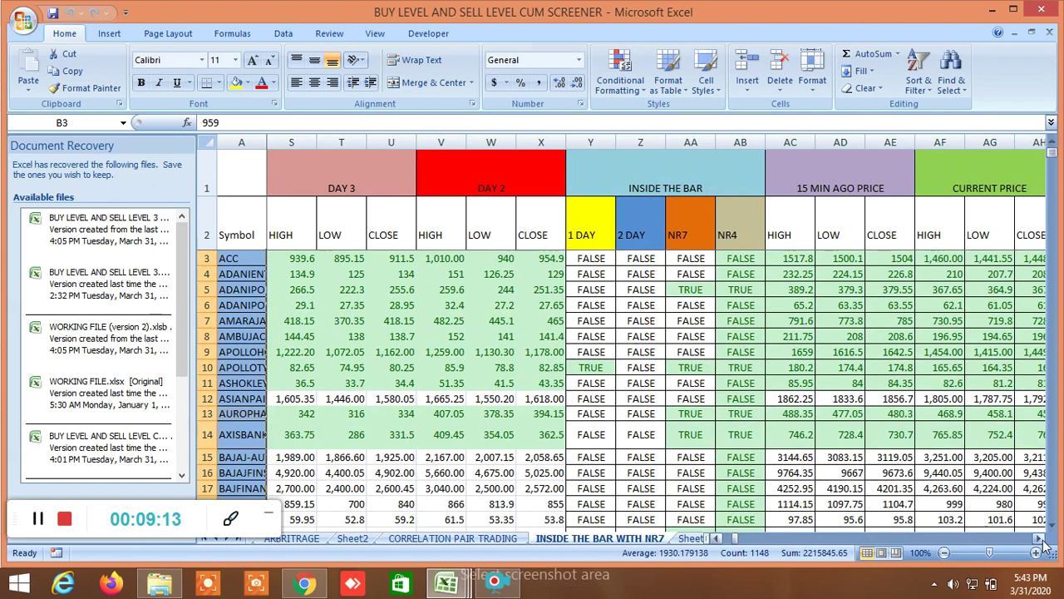
Review the candlestick pattern columns, from INSIDE BAR 15 MIN through the hammer, open drive, shakeout, engulfing, doji, star and reversal signals.
drag(1040, 538, 1041, 538)
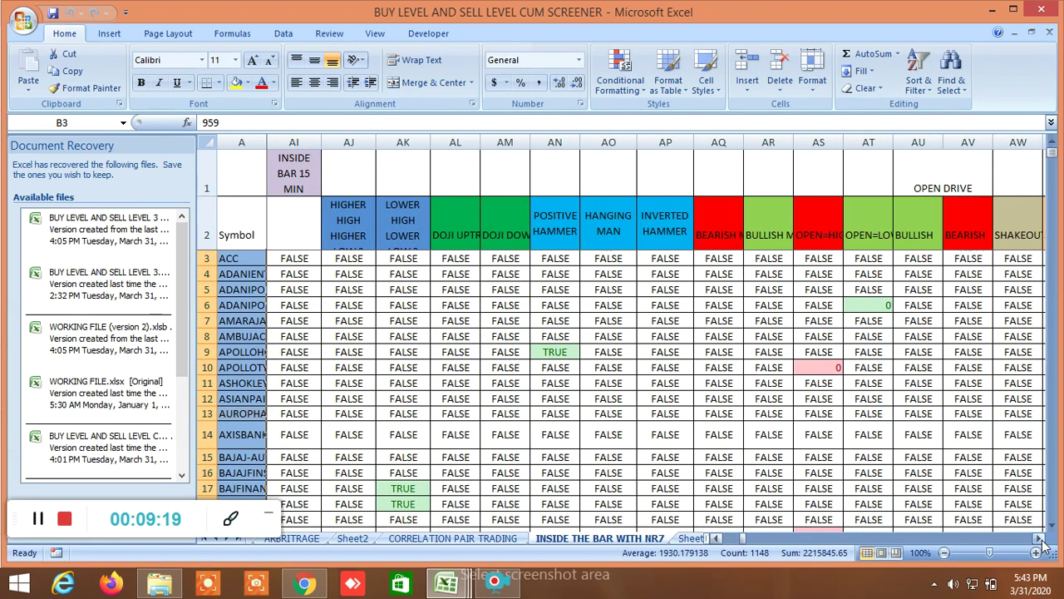
click(1041, 539)
click(1041, 539)
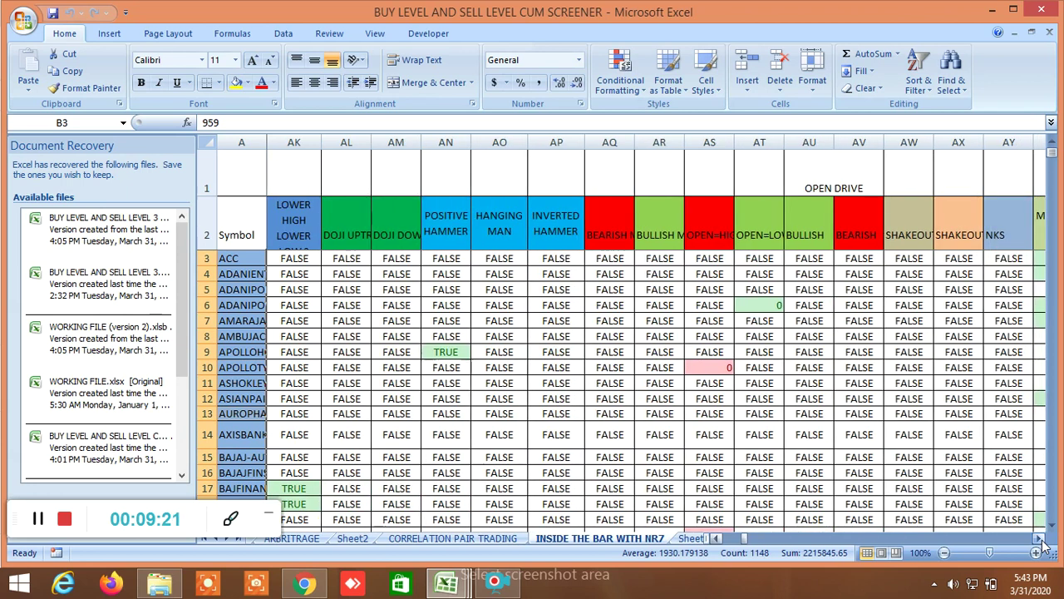
click(1041, 538)
click(1041, 538)
drag(1041, 541, 1041, 540)
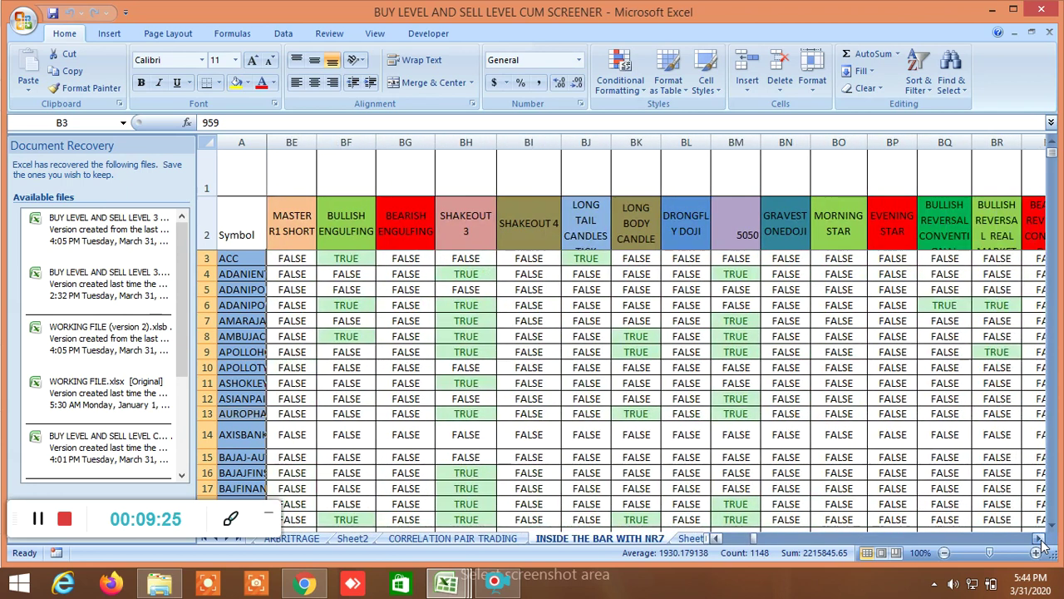
click(1041, 540)
click(1041, 540)
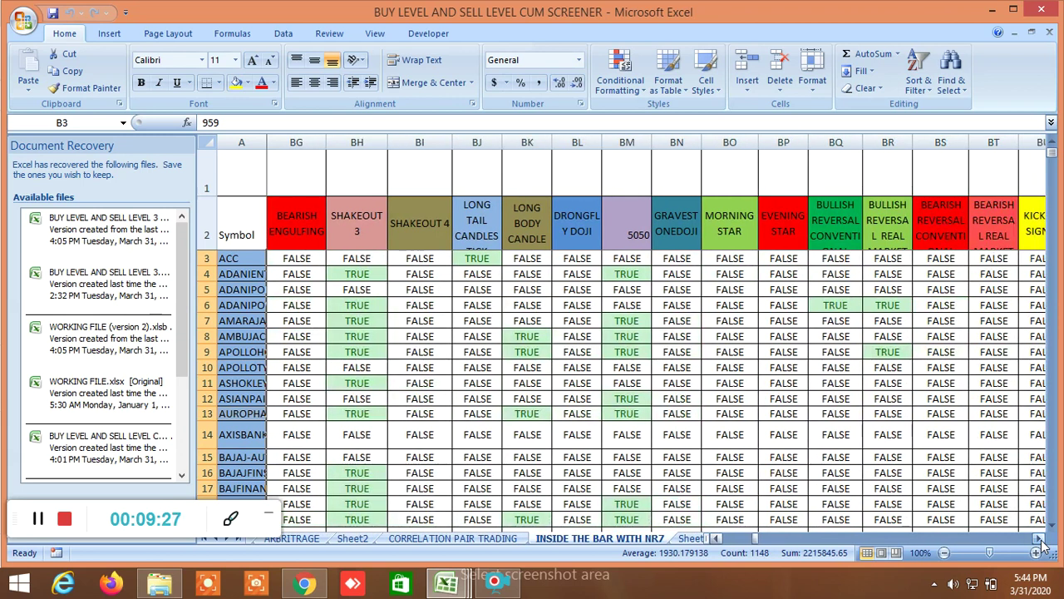
Examine the FIB BUY 7 DAYS and FIB SELL 7 DAYS columns with their T1 to T7 targets.
drag(1041, 541, 1041, 540)
click(1041, 540)
click(1041, 540)
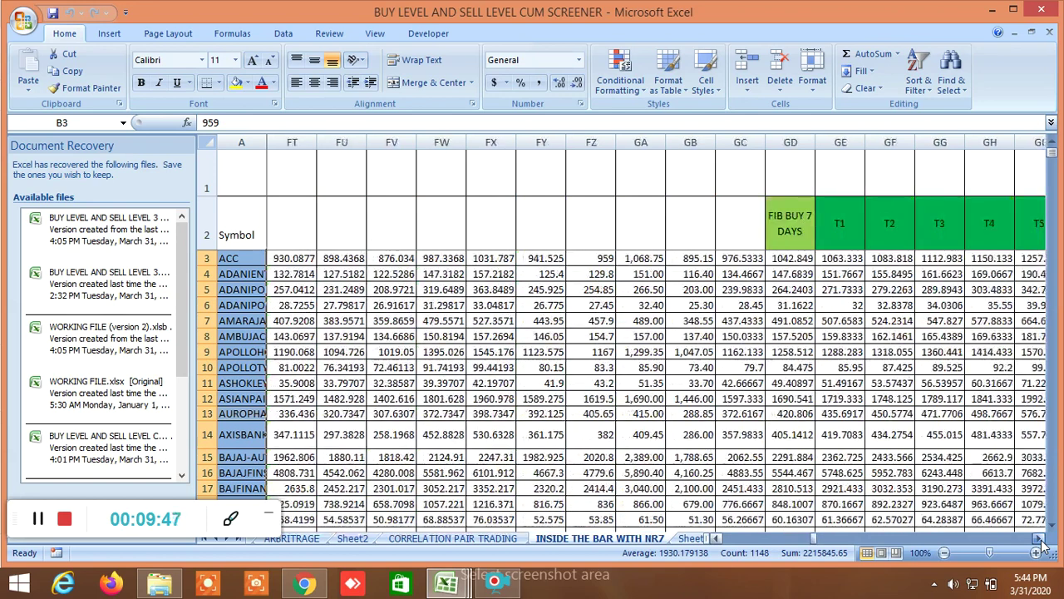
click(1039, 539)
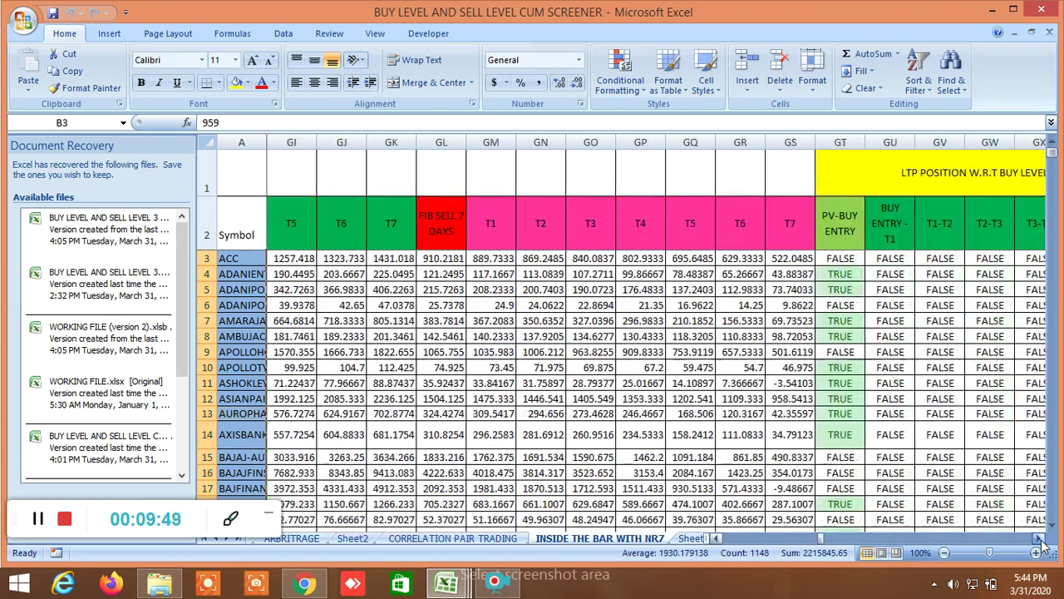
Examine the FIBONACCI LEVELS BASED ON DAILY VOLATILITY EQUITY STOCKS section across the stock list down to the commodities rows.
drag(1040, 540, 1041, 540)
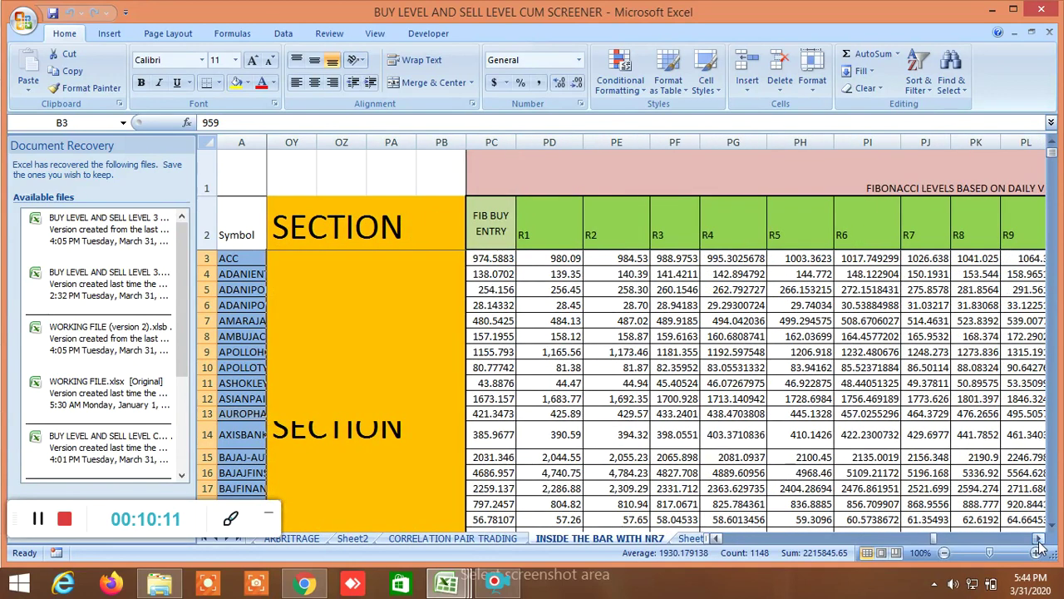
click(1037, 540)
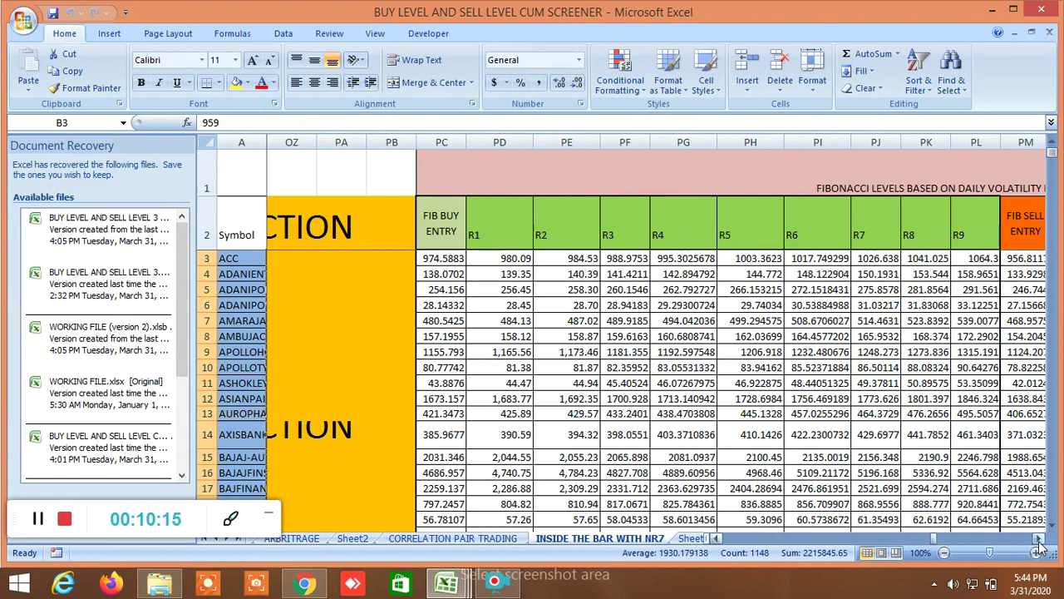
click(1037, 540)
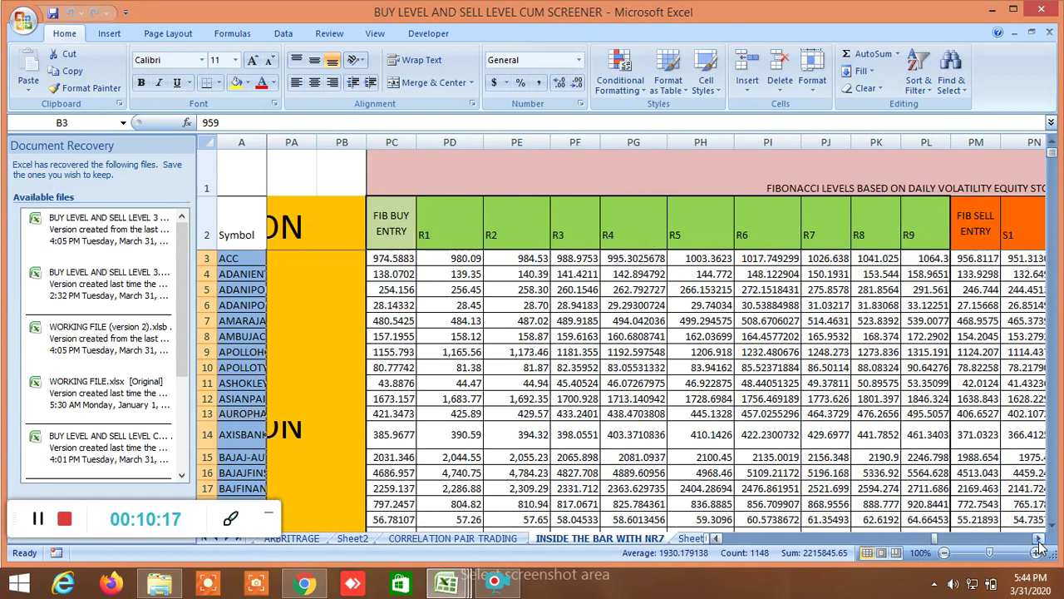
click(1038, 540)
click(1037, 541)
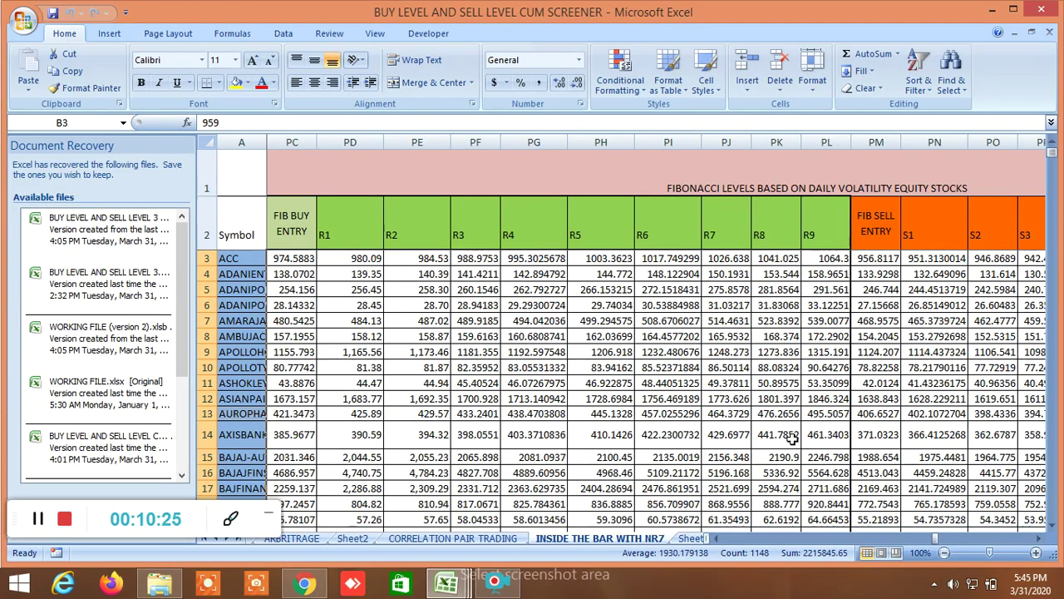
scroll(789, 434, down, 6)
scroll(787, 433, down, 20)
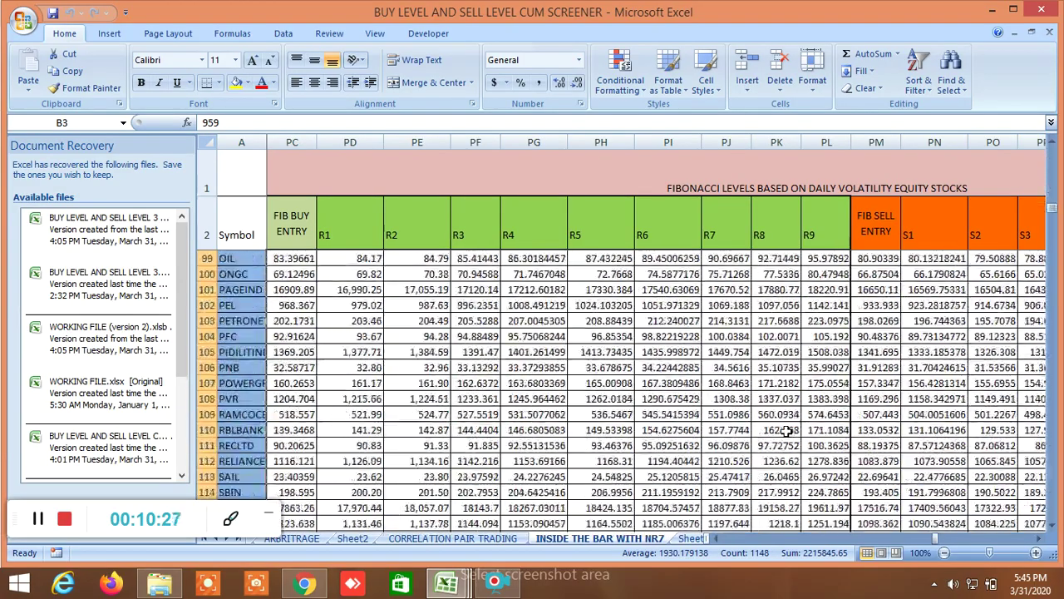
scroll(787, 431, down, 1)
scroll(786, 426, up, 13)
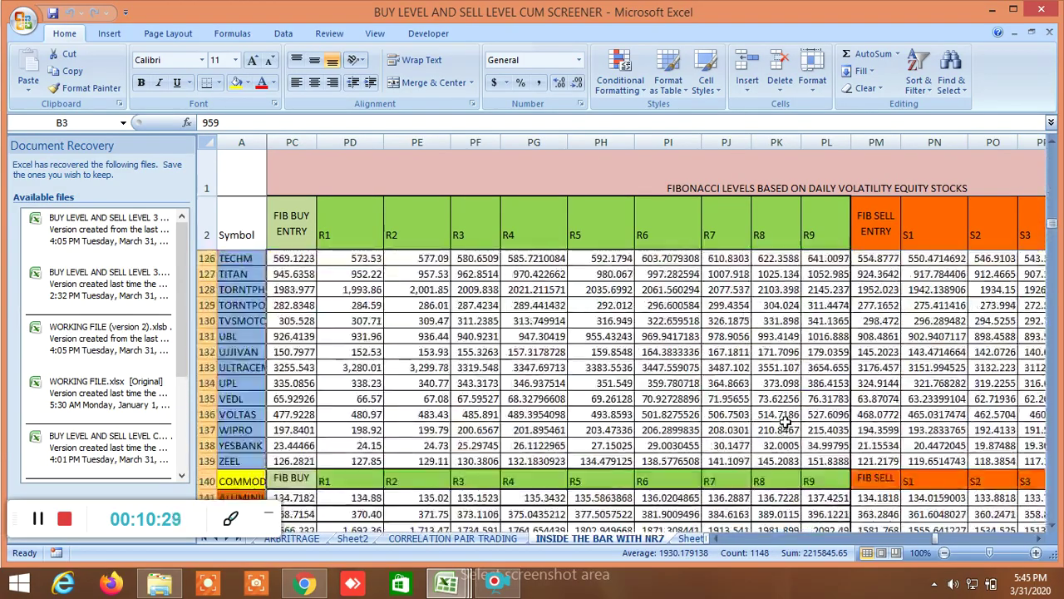
scroll(785, 420, up, 20)
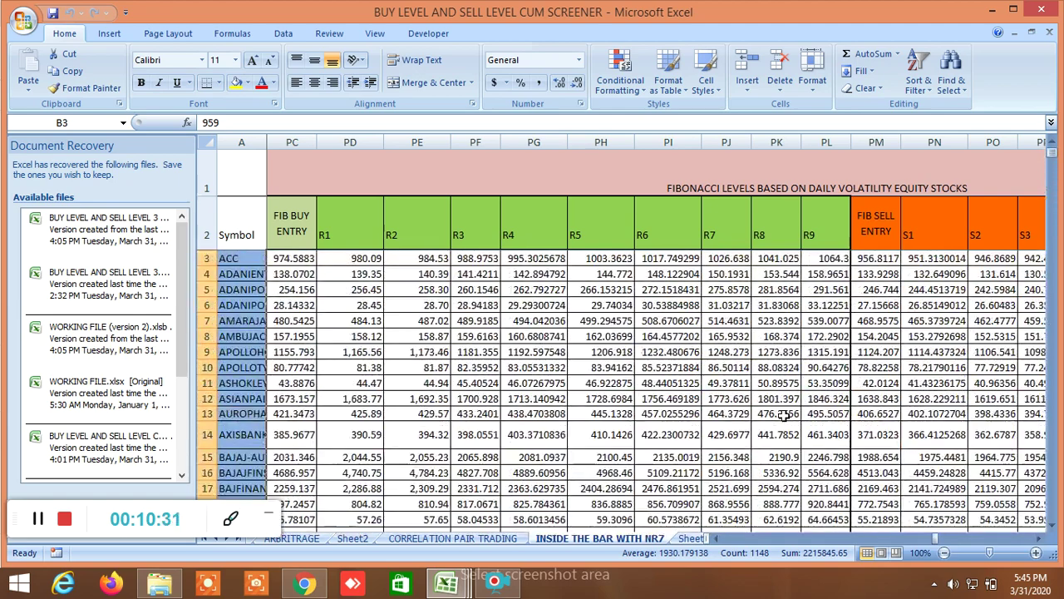
Review the 1 standard deviation Fibonacci levels, Elliot wave time, Fibonacci time cycle and PROBABLE PRICE MOVEMENT sections.
drag(1042, 541, 1037, 548)
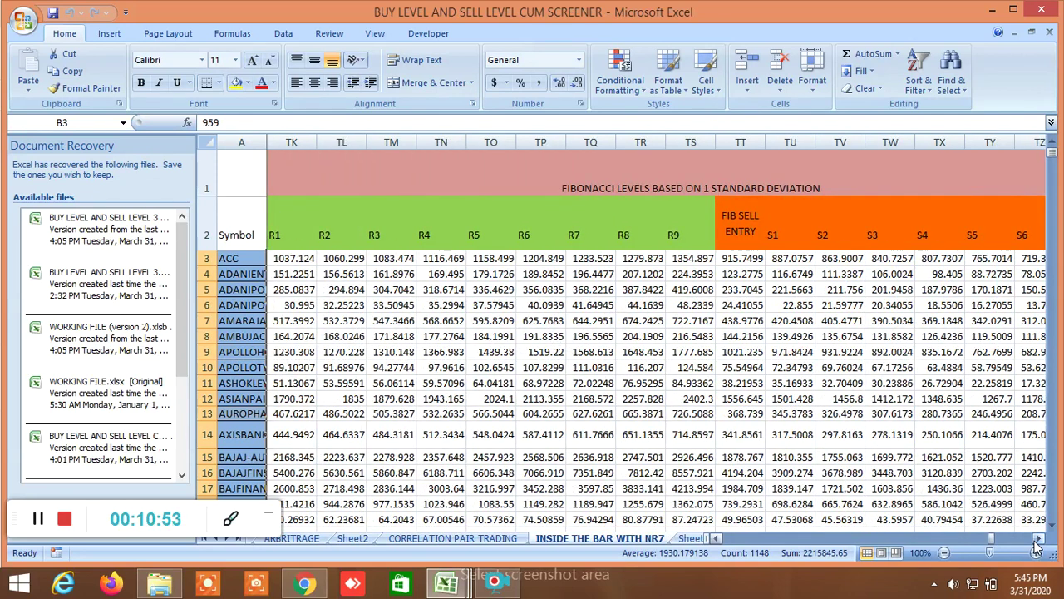
drag(1037, 546, 1035, 547)
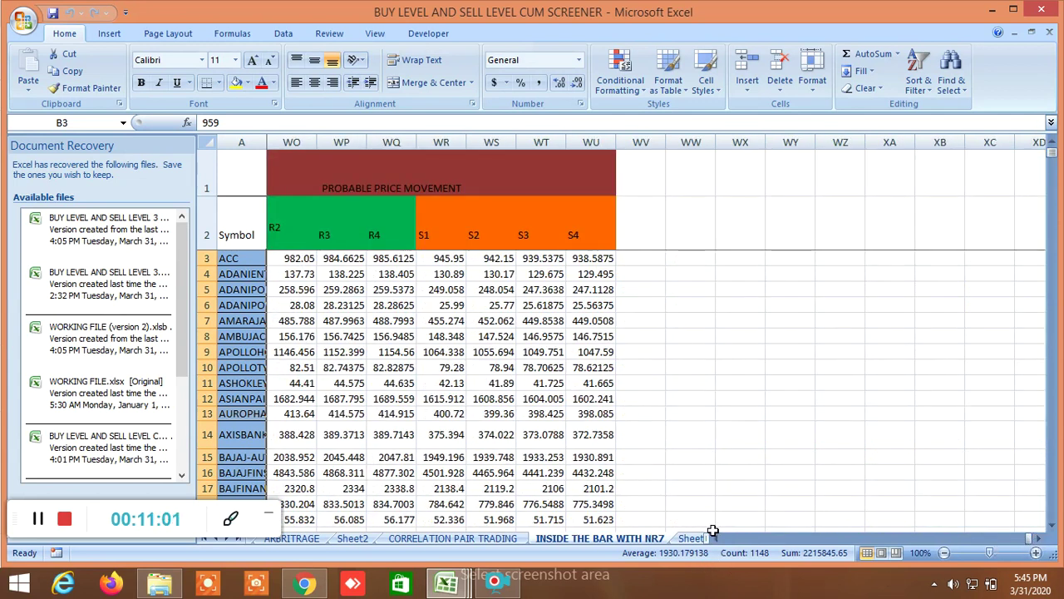
drag(715, 539, 715, 539)
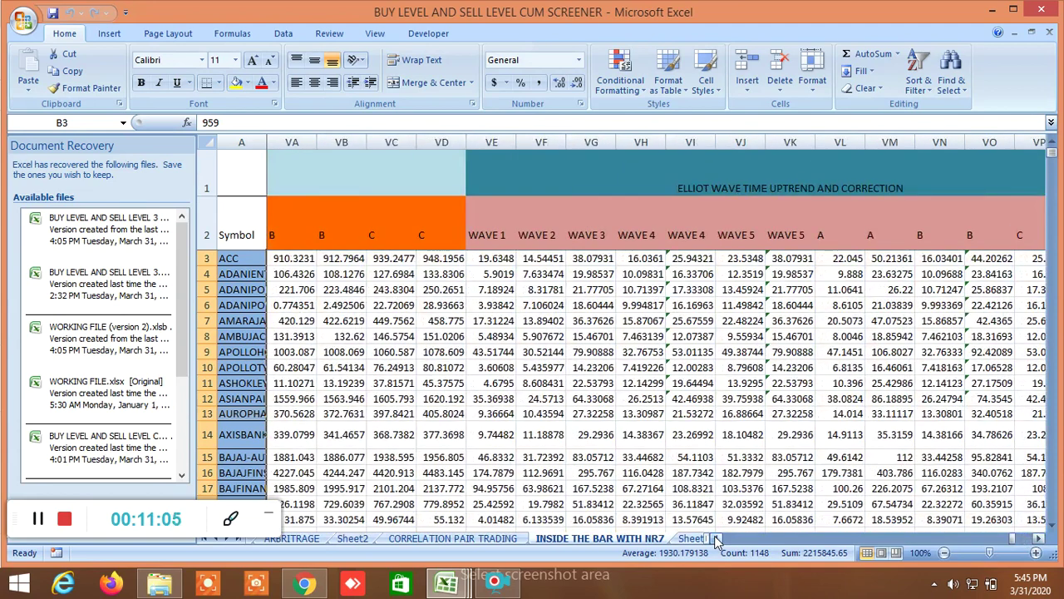
click(1034, 539)
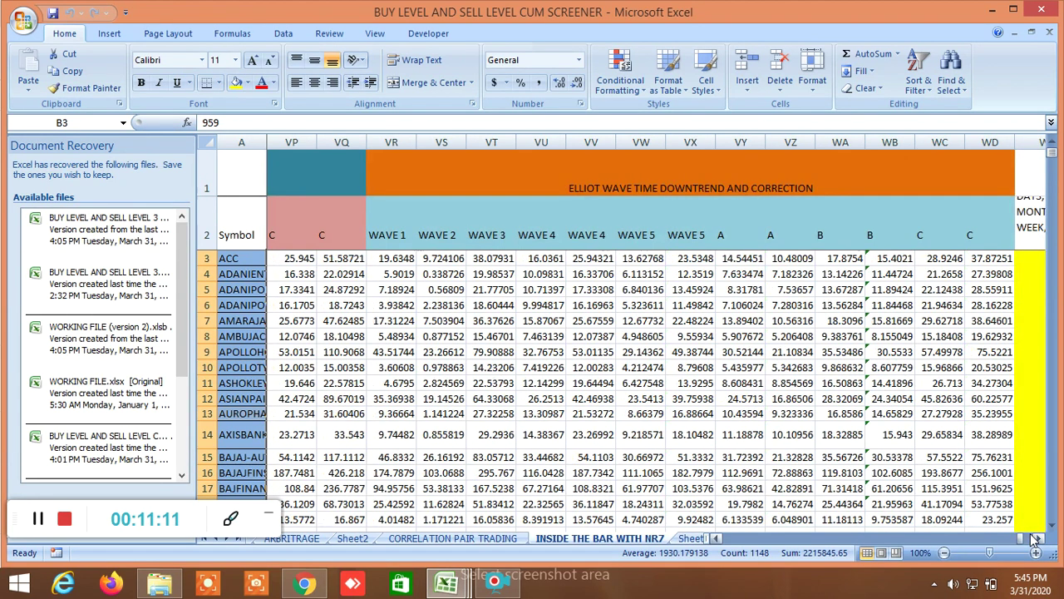
click(1033, 539)
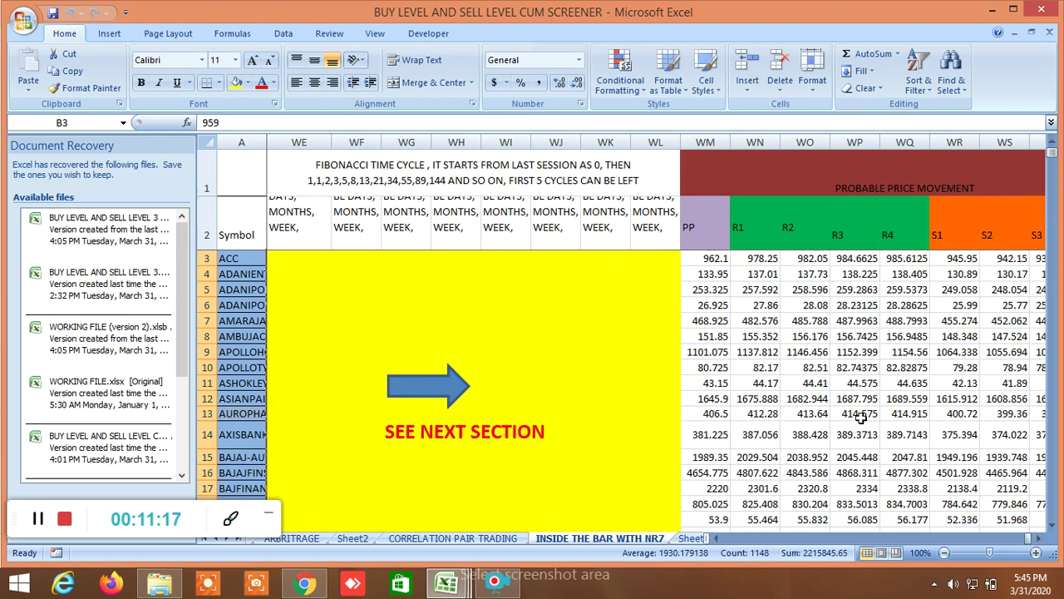
scroll(856, 418, down, 5)
scroll(859, 419, up, 4)
scroll(859, 418, up, 1)
Switch to the BUY LEVEL AND SELL LEVEL 3 workbook and view its pivot point, buy above and sell below level columns.
mouse_move(446, 583)
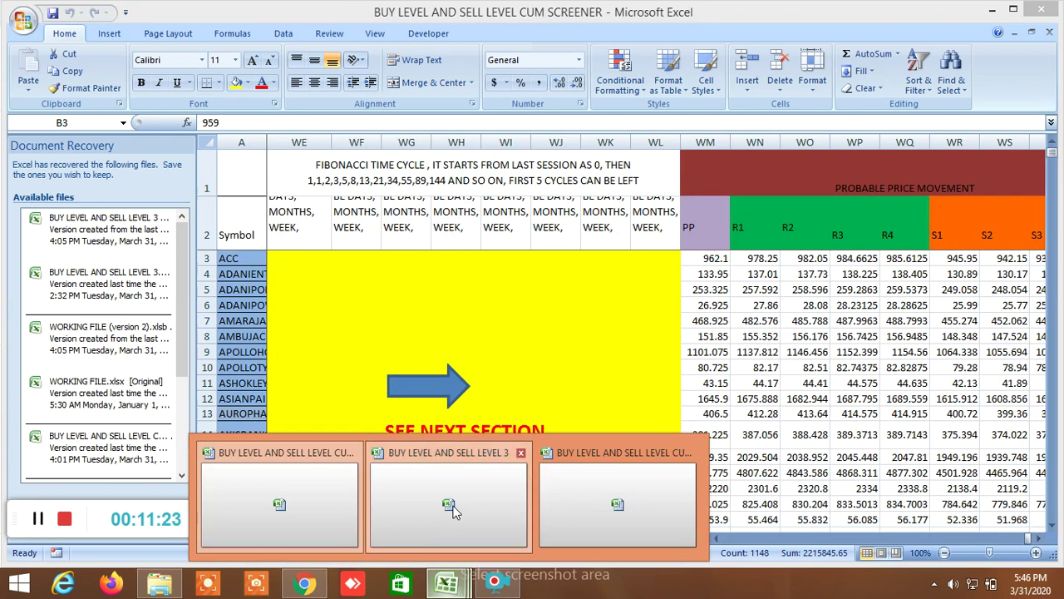
click(476, 458)
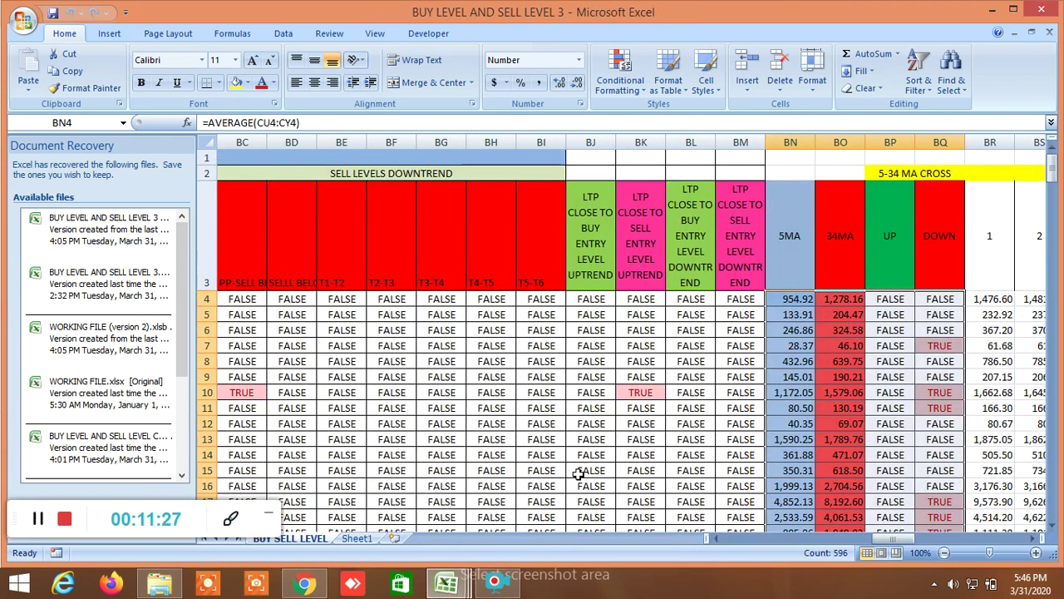
drag(905, 540, 720, 556)
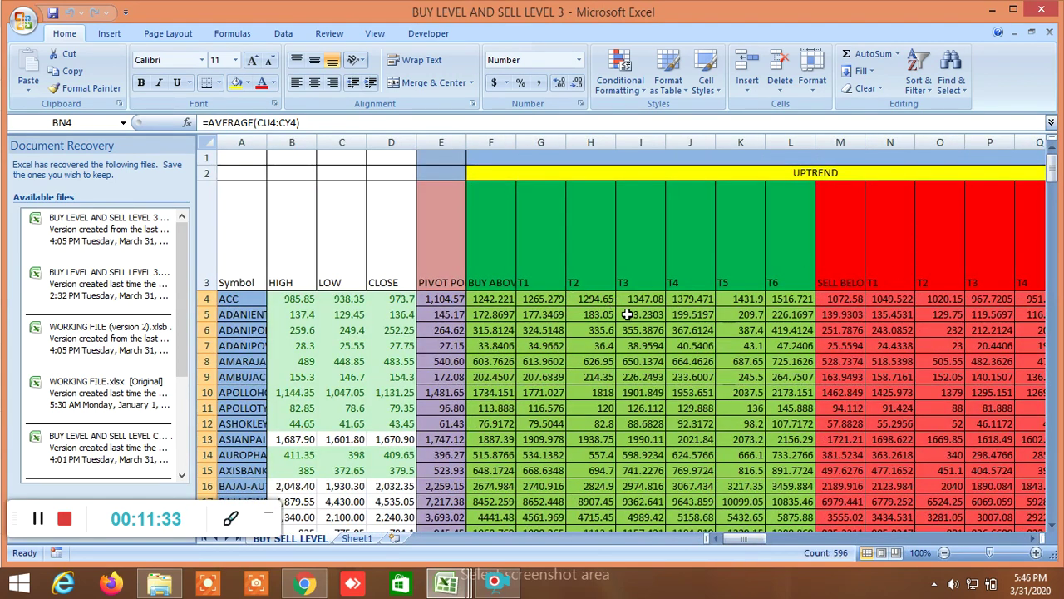
drag(747, 539, 712, 541)
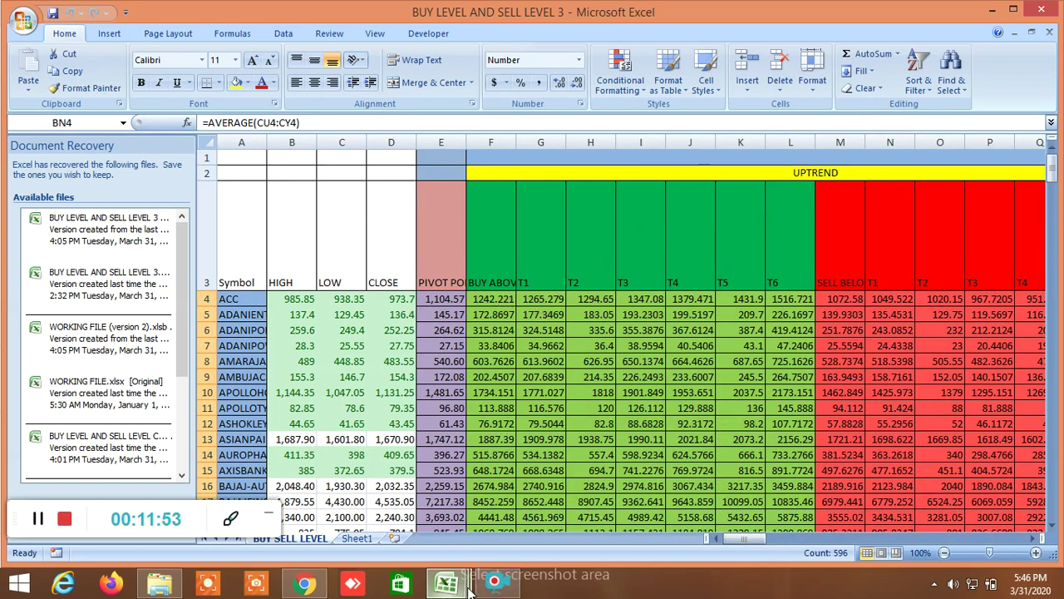
Return to the BUY LEVEL AND SELL LEVEL CUM SCREENER workbook and show the first columns of the ALLBUY SELL LEVELSCUM SCREENER1 sheet.
mouse_move(447, 584)
click(264, 504)
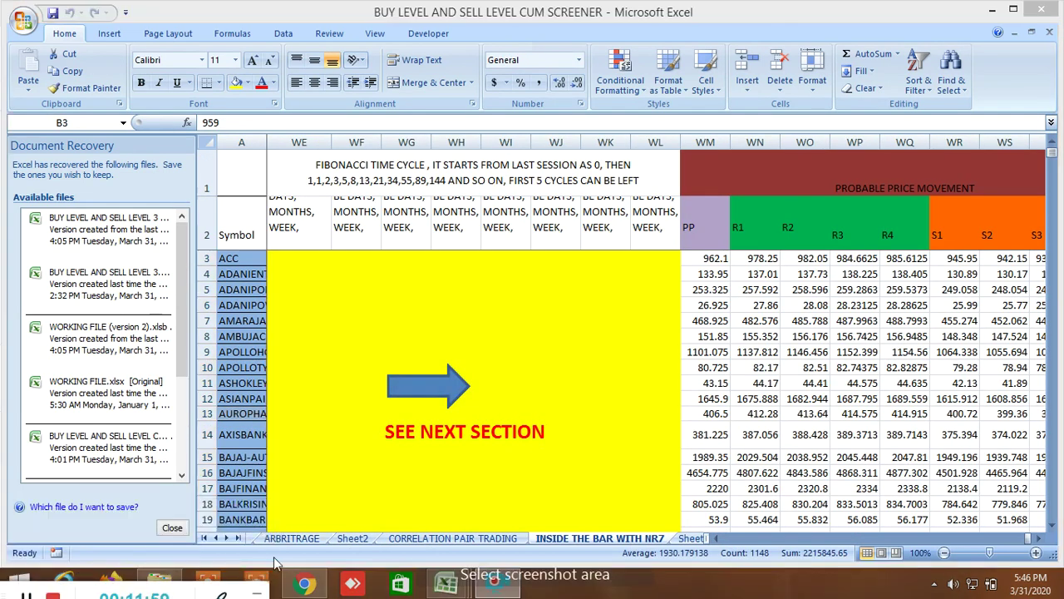
click(209, 535)
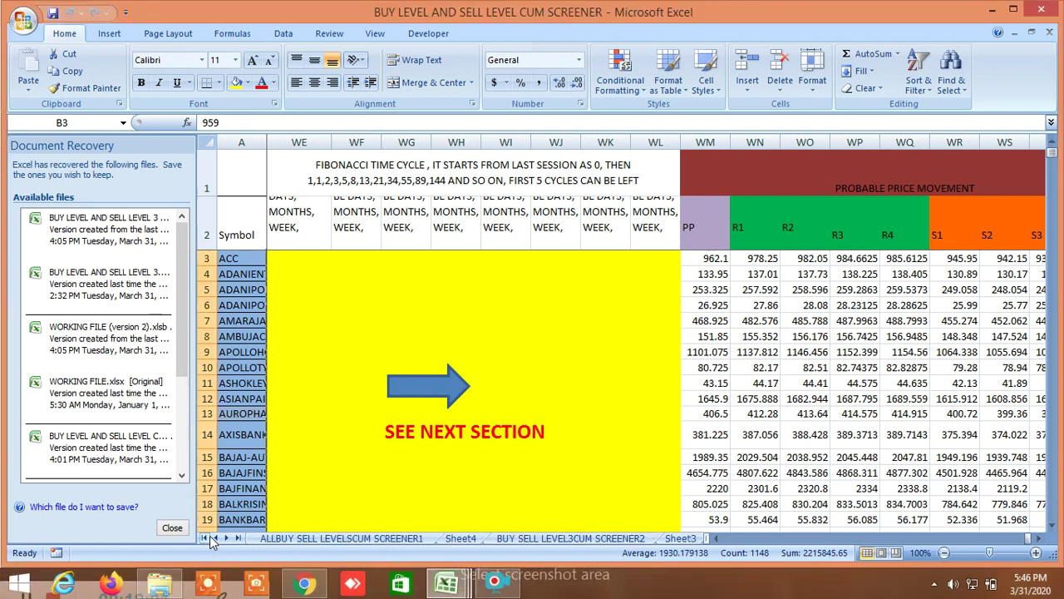
click(277, 538)
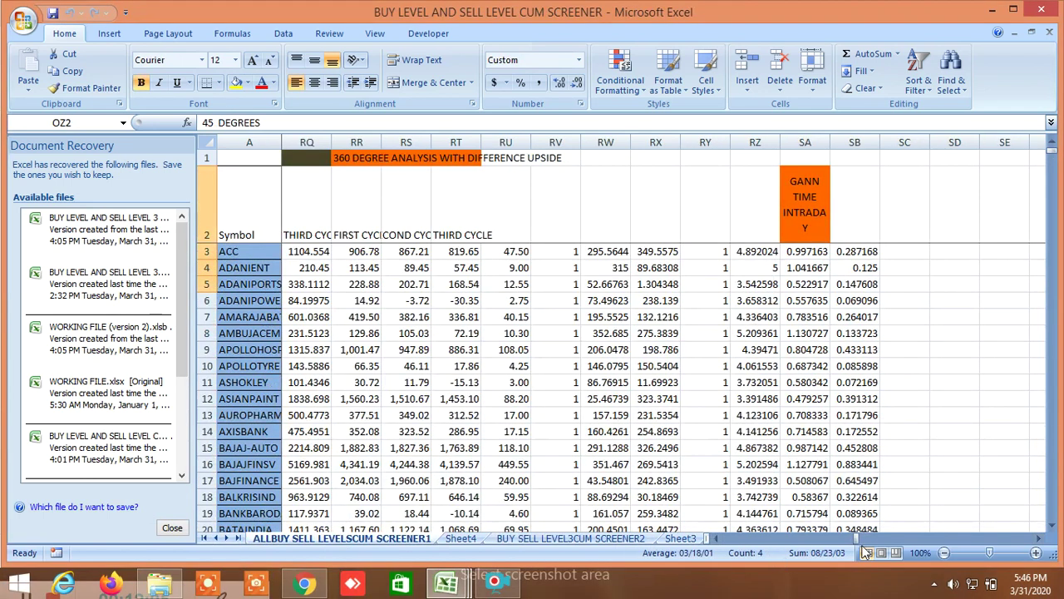
drag(858, 540, 715, 540)
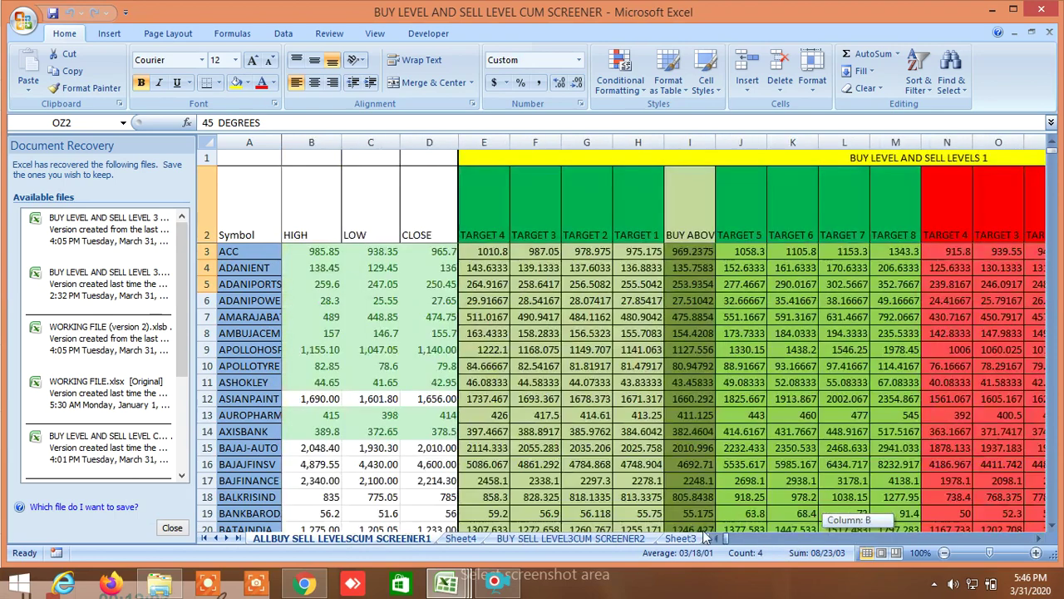
Examine the BUY LEVEL AND SELL LEVELS 1 rows for stocks, commodities, NIFTY and BANKNIFTY, and futures.
scroll(532, 444, down, 6)
scroll(528, 443, down, 20)
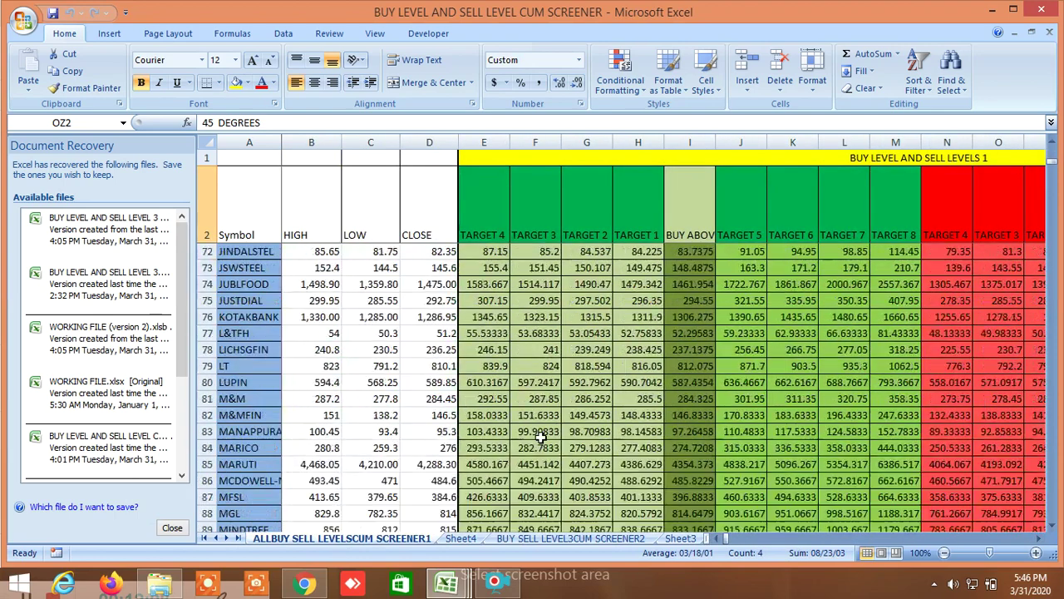
scroll(548, 434, down, 5)
scroll(548, 434, up, 2)
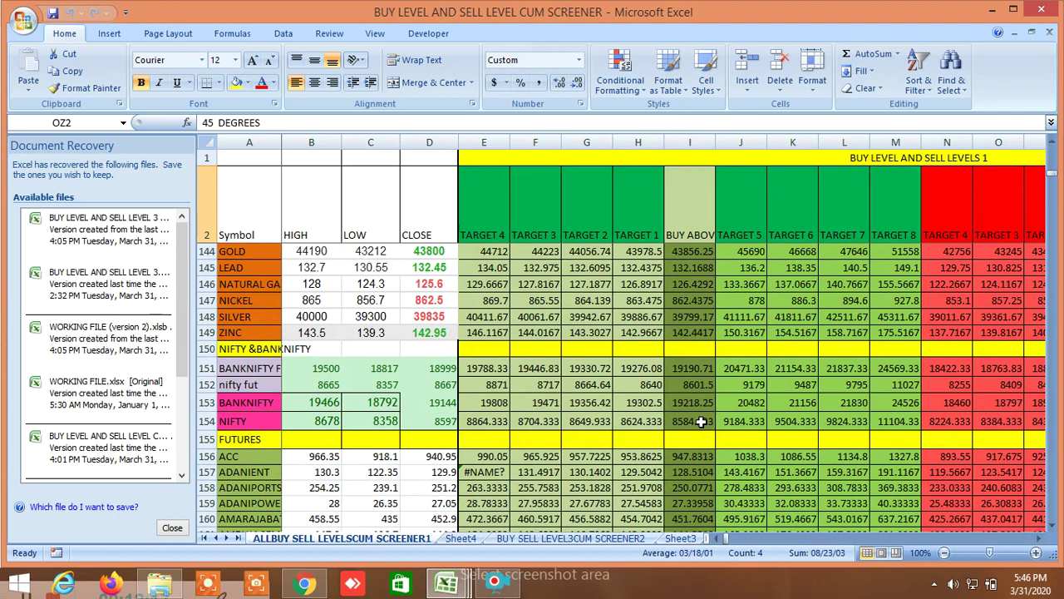
View the commodity, index and futures rows from BUY ABOVE through Sell below in the BUY LEVEL AND SELL LEVELS 1 section.
click(1038, 538)
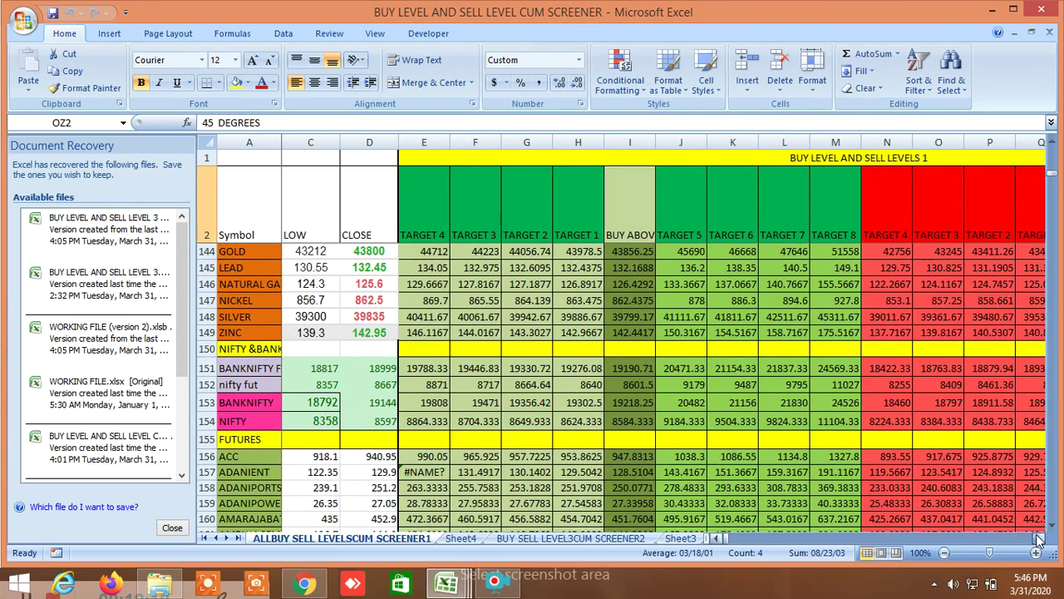
click(1038, 538)
click(1037, 538)
click(1037, 538)
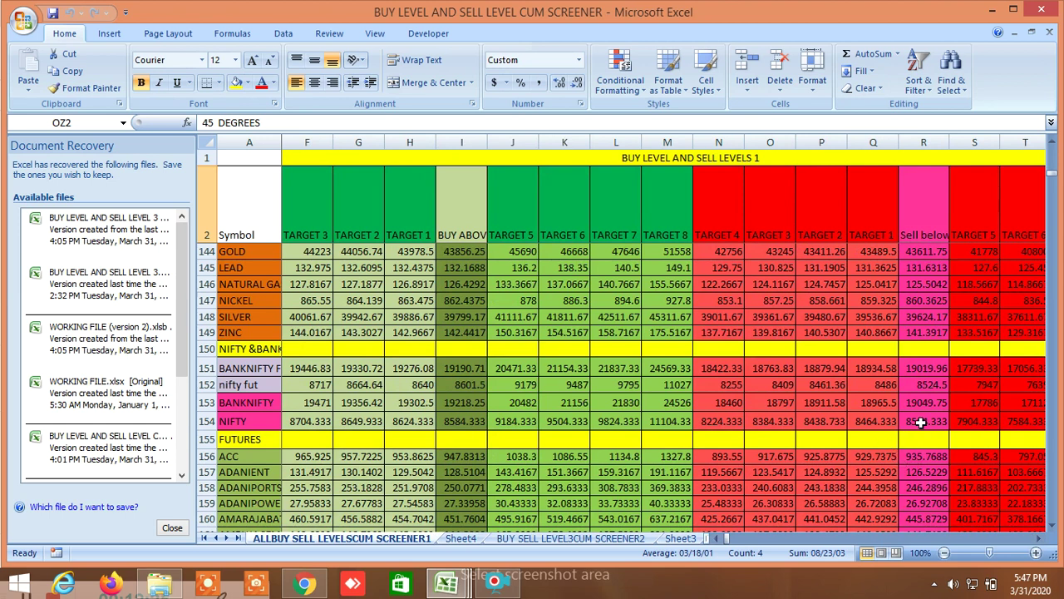
Compare the NIFTY 5-minute chart in TradingView with NIFTY's BUY ABOVE level in the BUY LEVEL AND SELL LEVEL CUM SCREENER workbook.
click(306, 585)
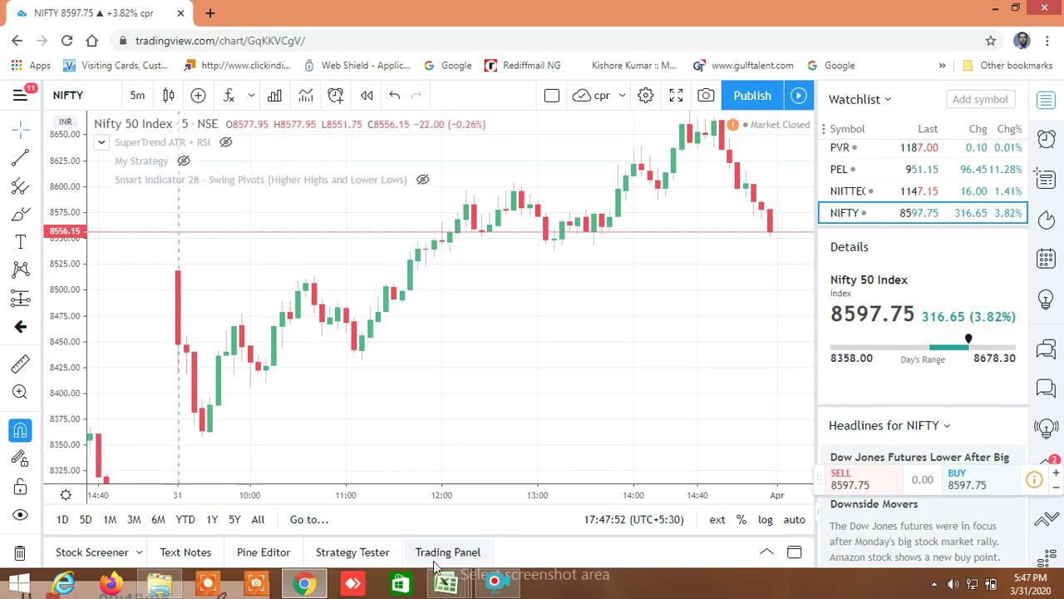
mouse_move(447, 584)
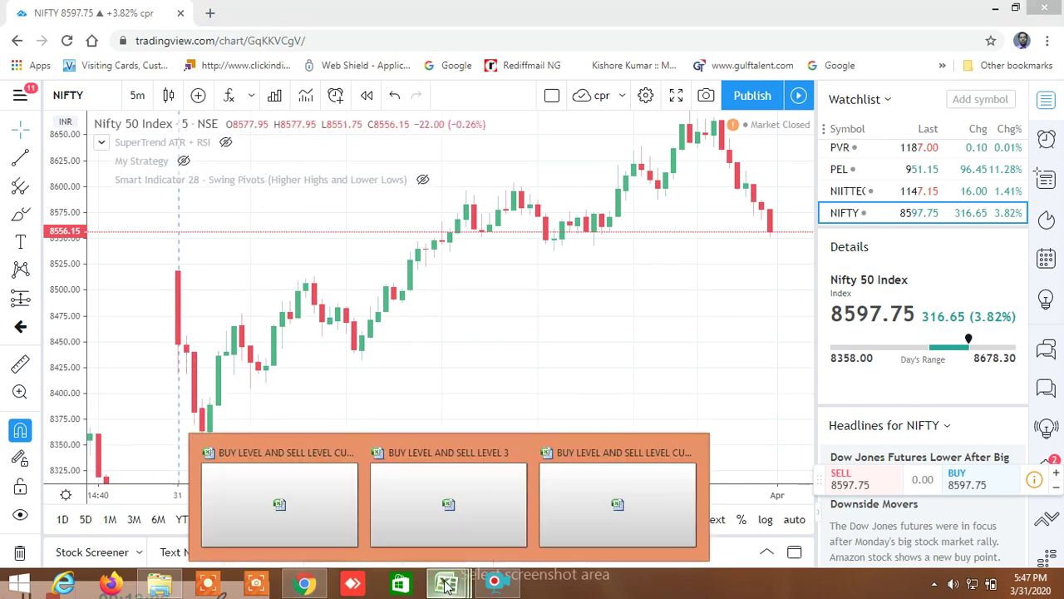
click(284, 501)
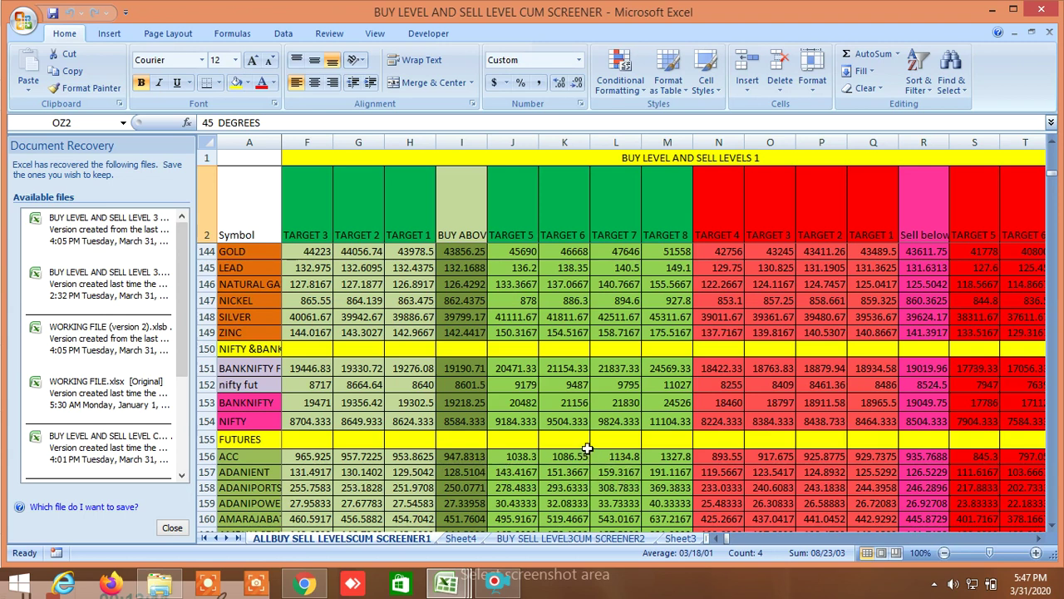
click(470, 421)
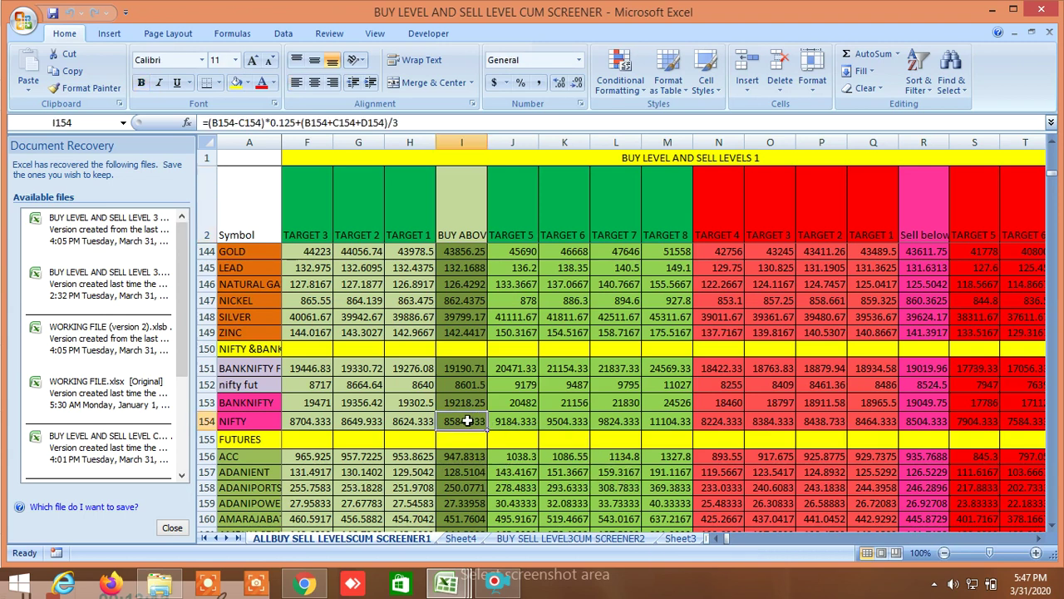
click(317, 587)
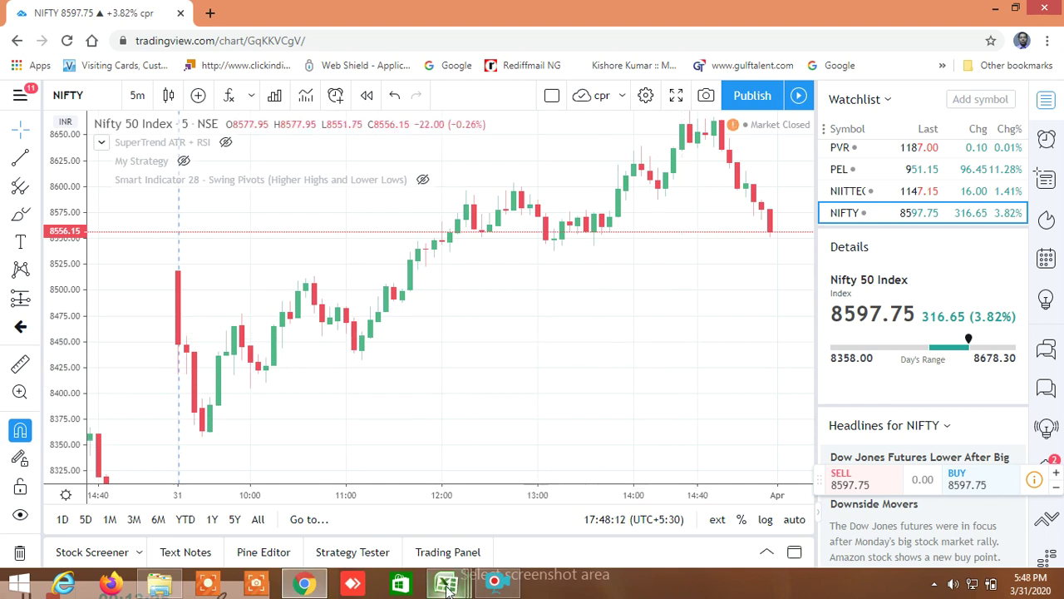
mouse_move(450, 586)
click(309, 512)
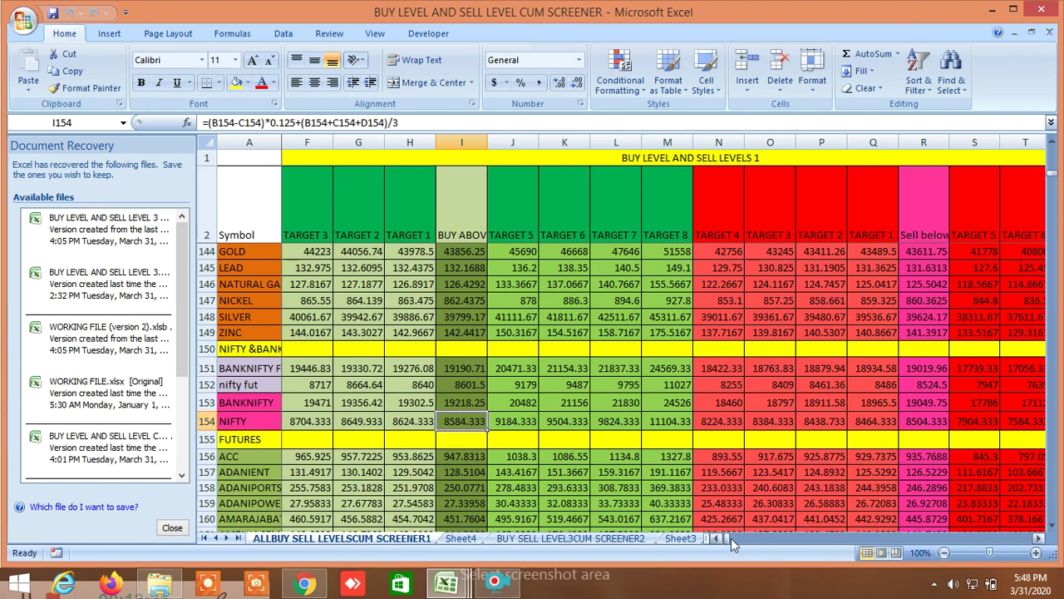
Examine the LTP screener columns that place each symbol between its buy or sell level and targets 1 to 8.
drag(727, 538, 732, 539)
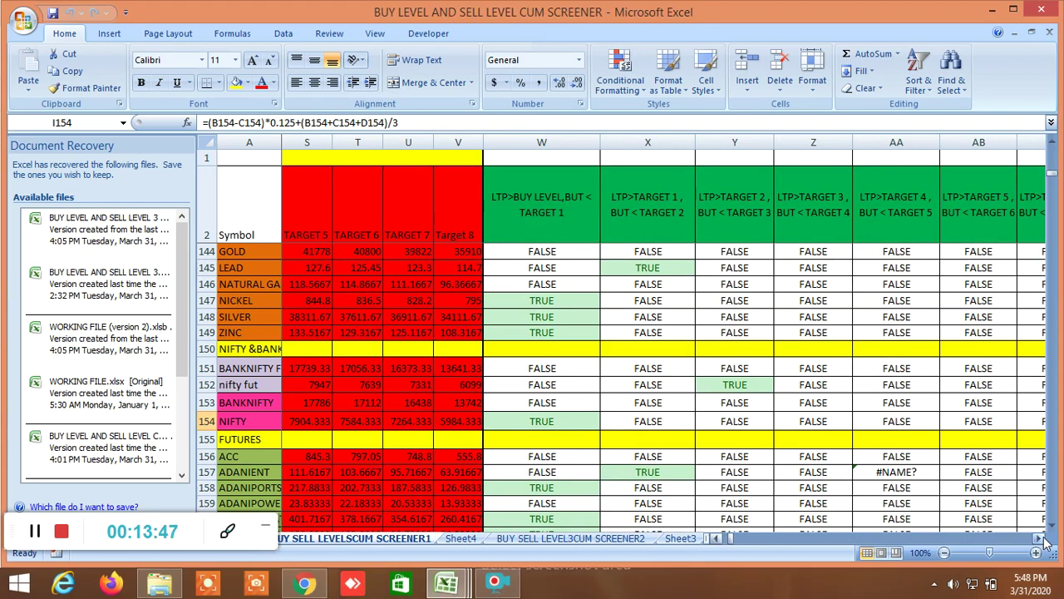
click(713, 538)
click(713, 538)
click(713, 538)
click(713, 538)
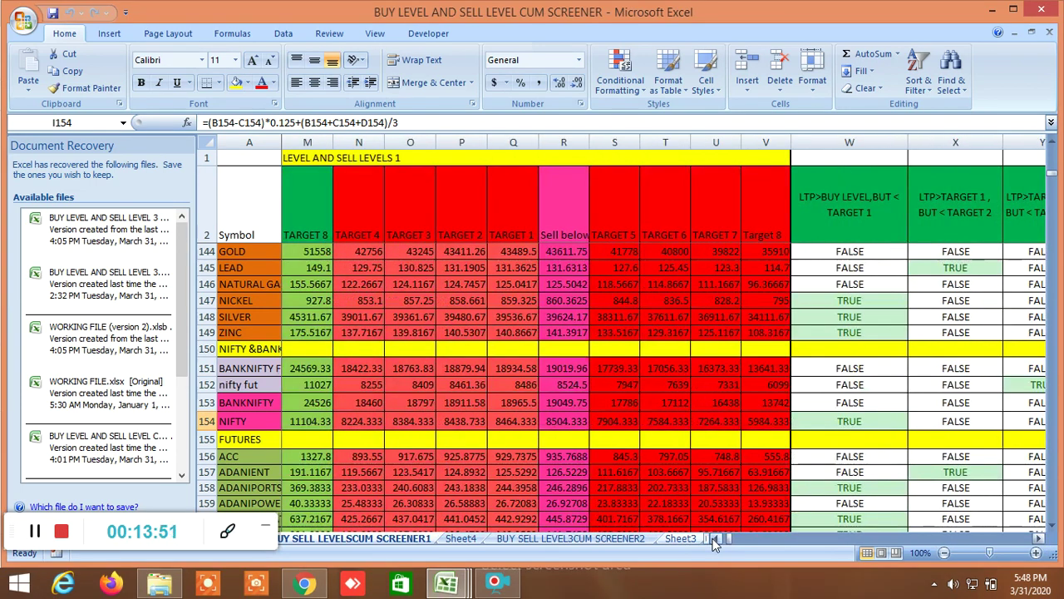
click(1040, 539)
drag(1039, 539, 1039, 539)
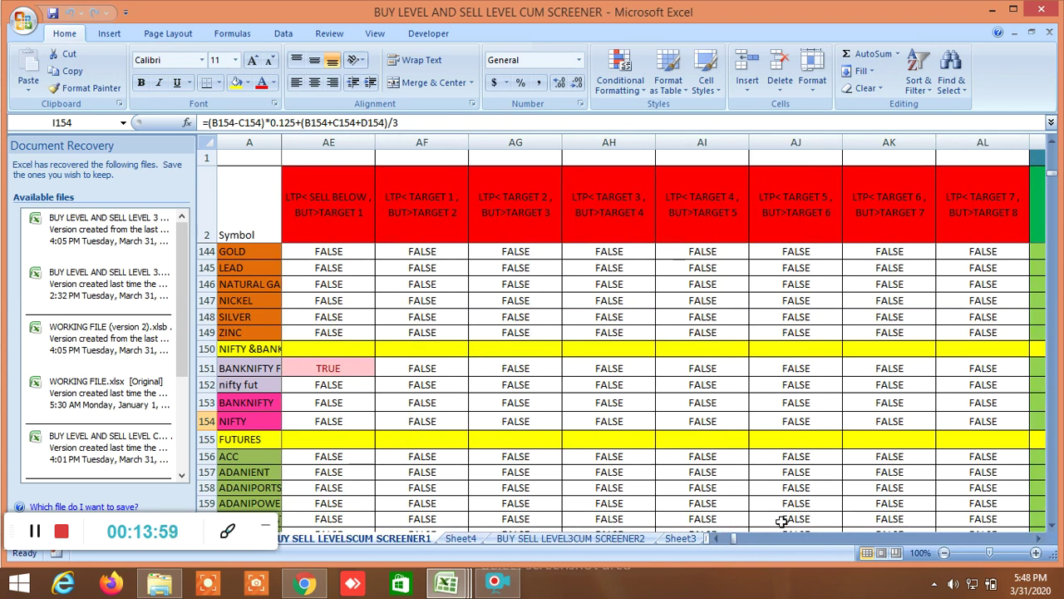
click(717, 539)
drag(716, 539, 740, 540)
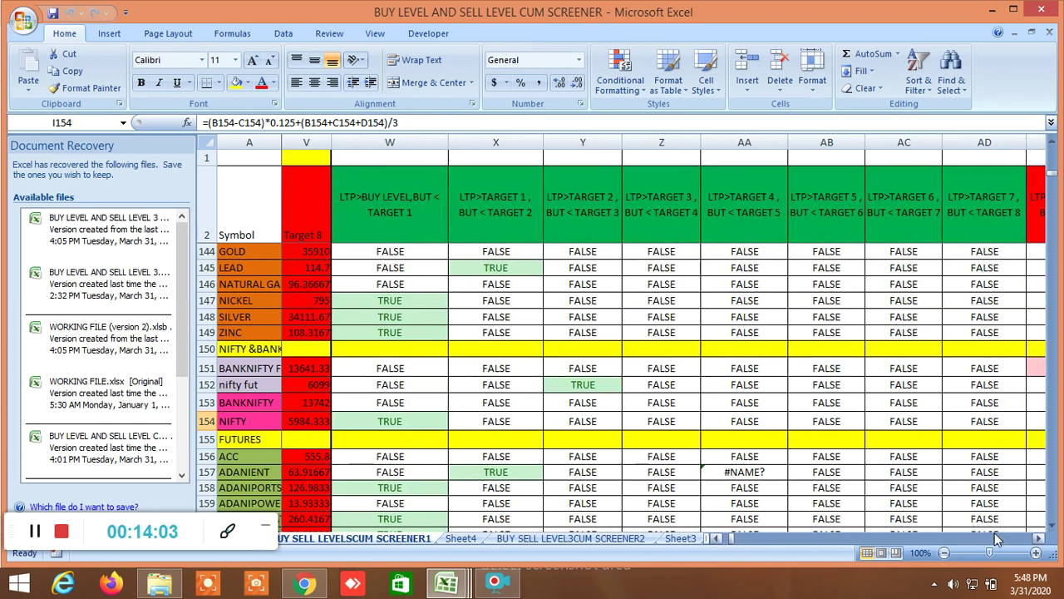
Review the BUY LEVEL AND SELL LEVELS 2, QUARTILE 30, previous range and 5-30 MA CROSS sections.
click(1038, 540)
click(1038, 541)
drag(1037, 541, 1022, 542)
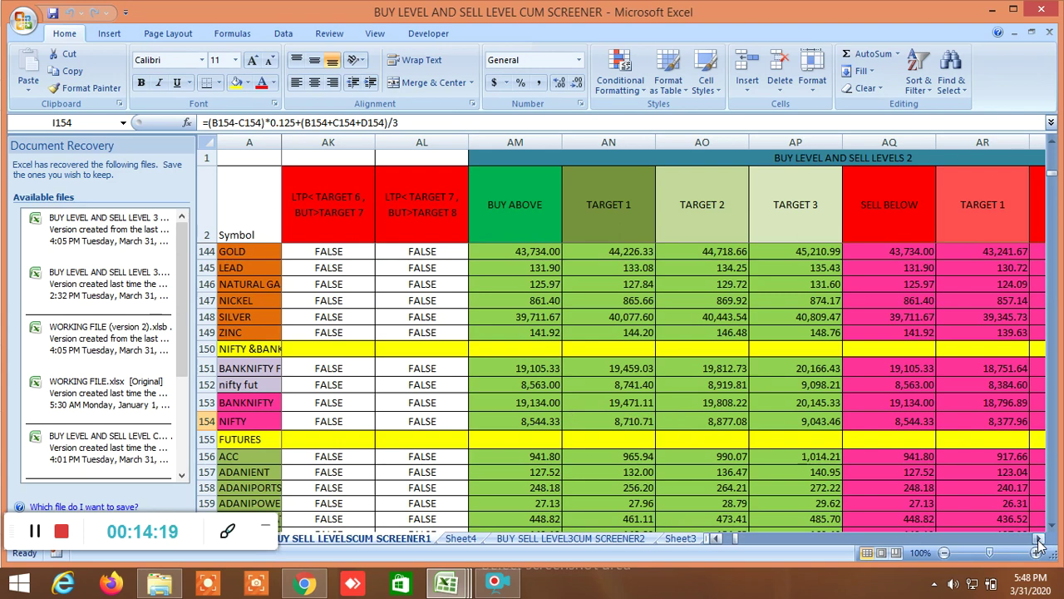
drag(1038, 542, 1037, 542)
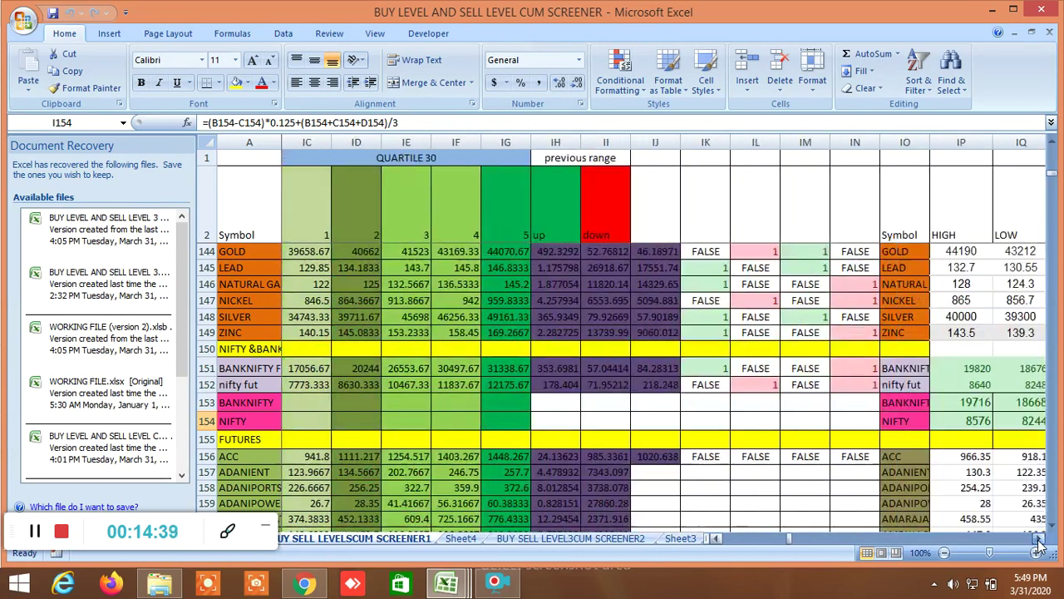
click(1039, 542)
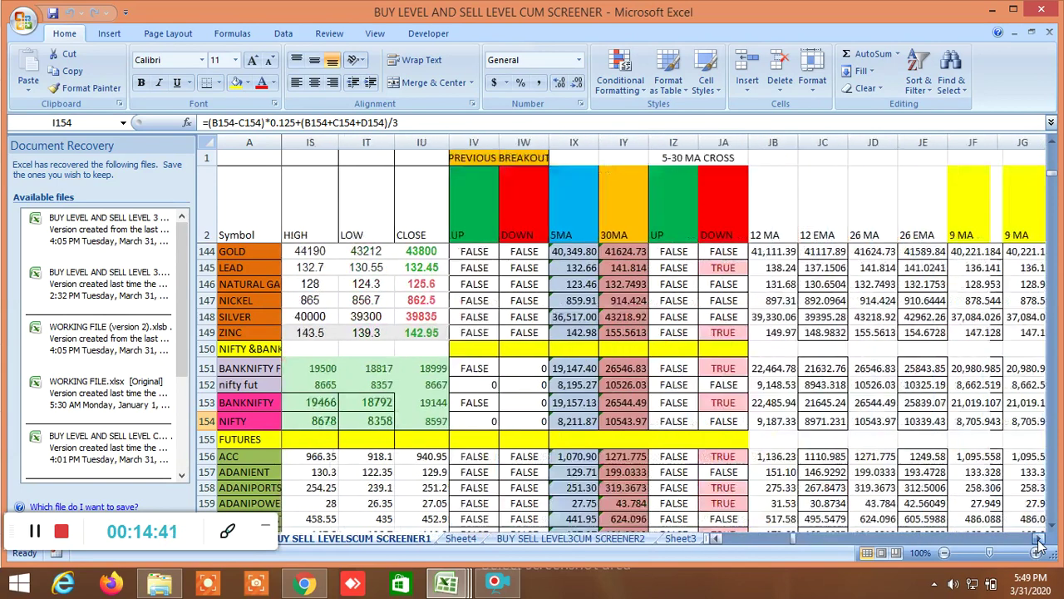
Examine the GANN ANGLES resistance and support levels from 12.5 to 360 degrees for the listed symbols.
drag(1038, 542, 1039, 542)
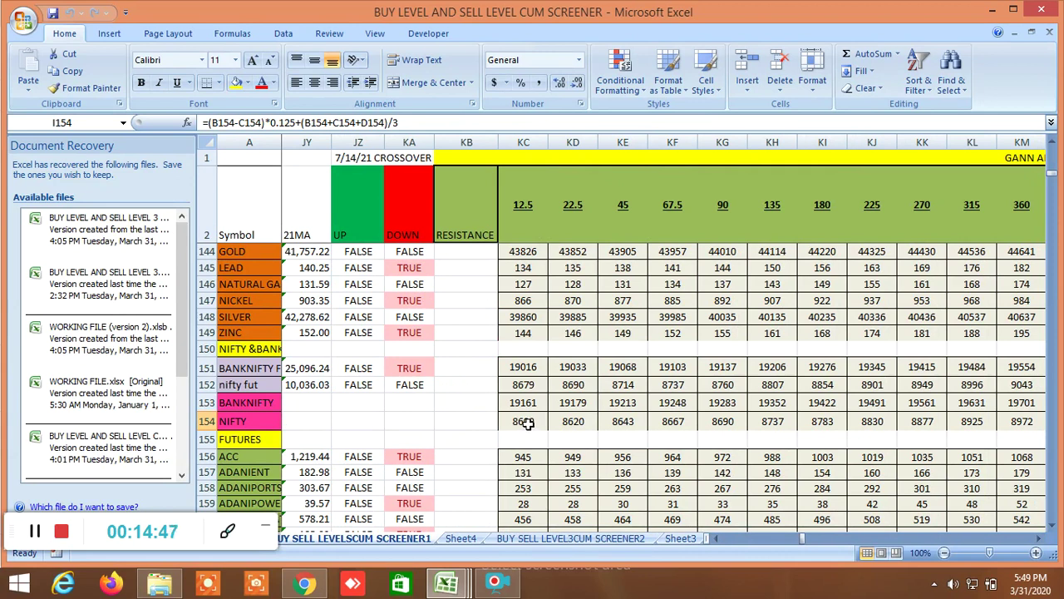
click(1040, 539)
click(1039, 539)
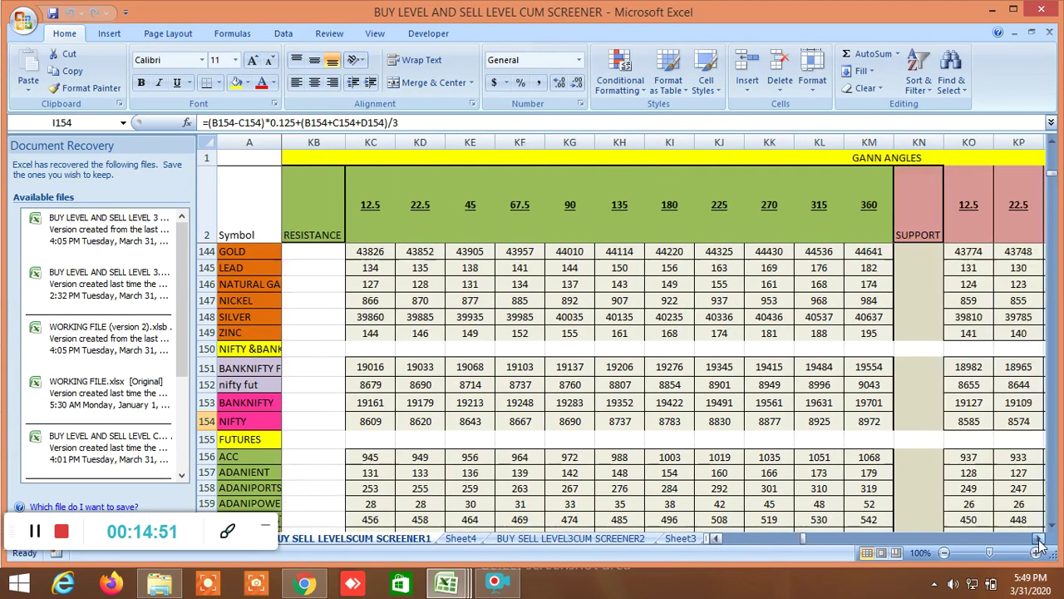
click(1040, 538)
click(1039, 539)
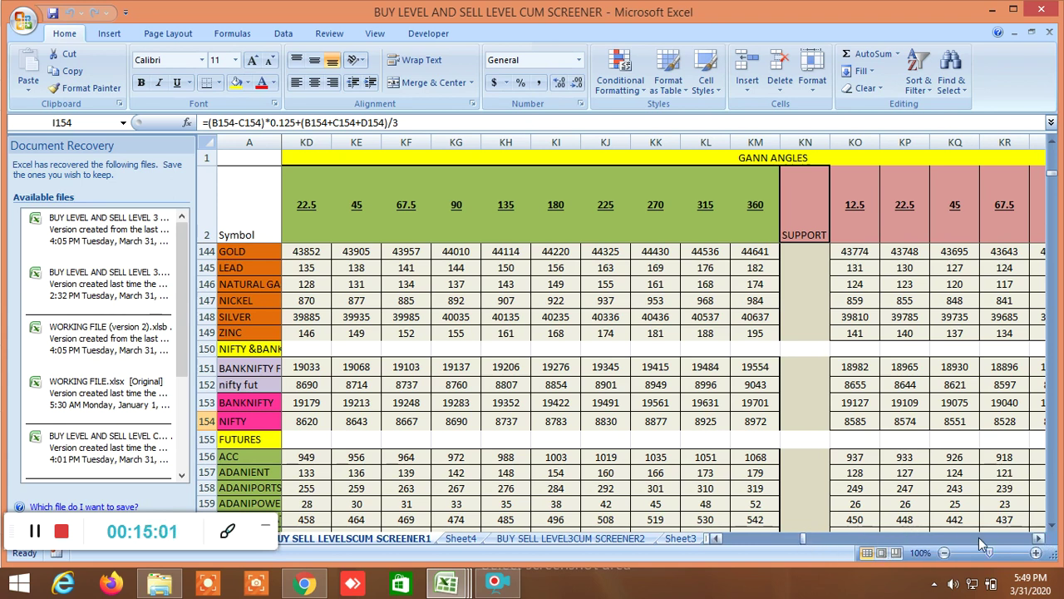
click(1041, 539)
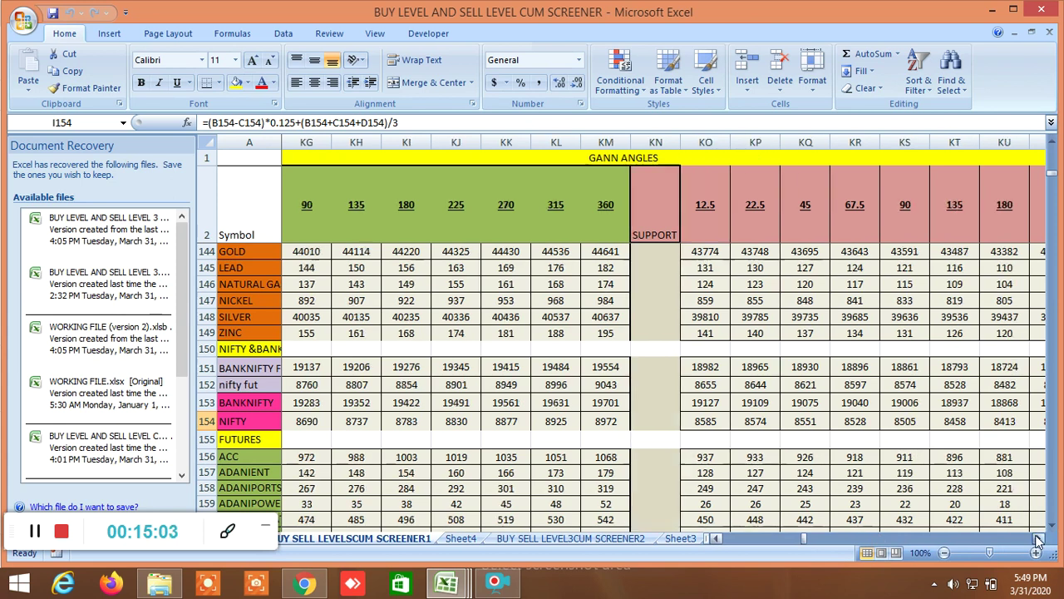
click(1037, 539)
click(1037, 538)
click(1037, 538)
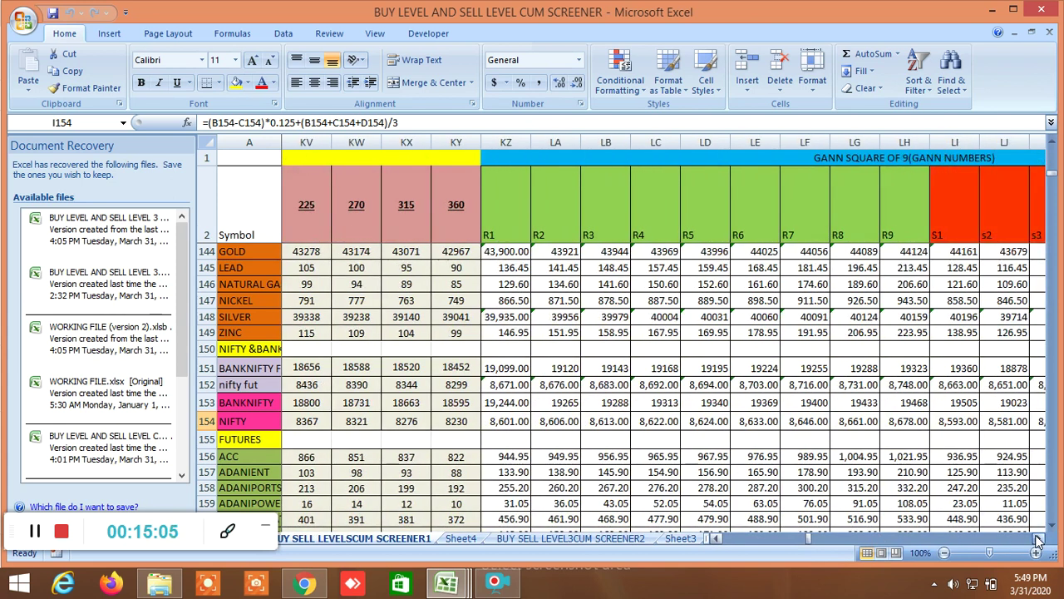
Review the GANN SQUARE OF 9 resistance levels R1 to R9 and support levels S1 to S9.
click(1037, 540)
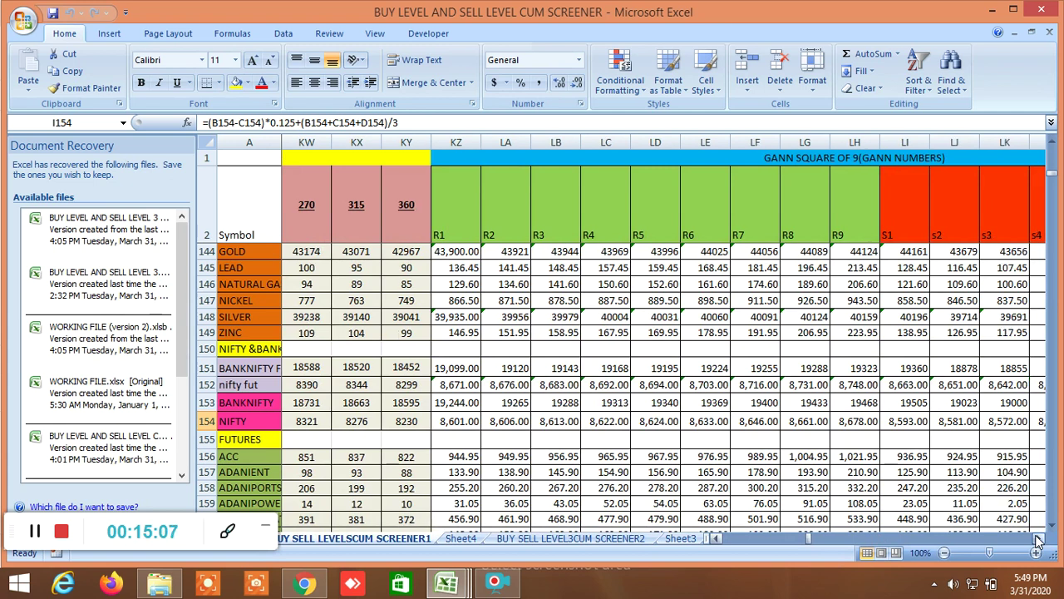
click(1037, 539)
click(1037, 539)
click(1037, 540)
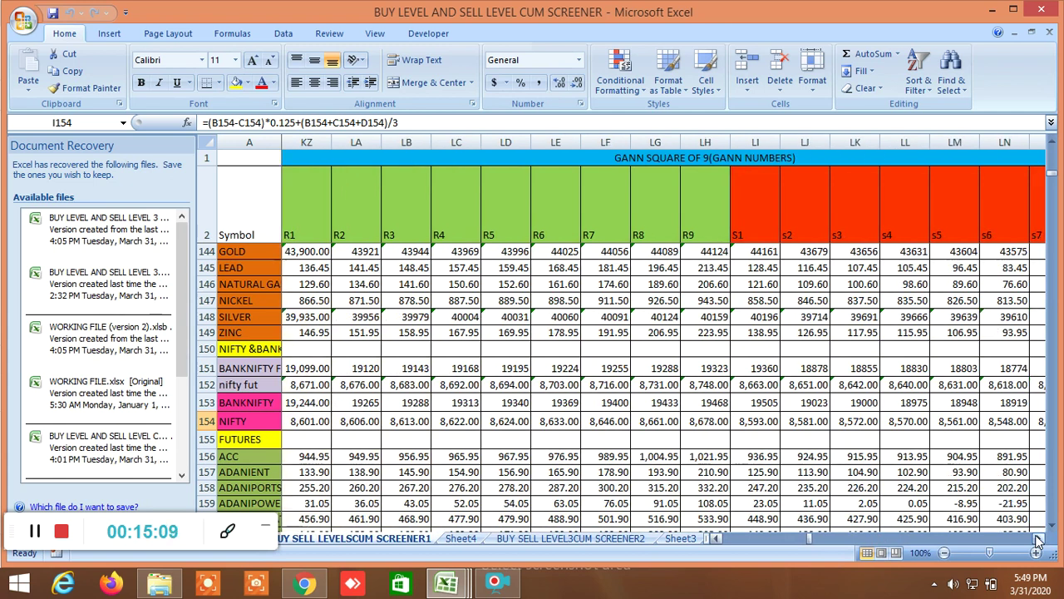
click(1037, 539)
click(1037, 539)
click(1036, 540)
click(1037, 540)
click(1037, 539)
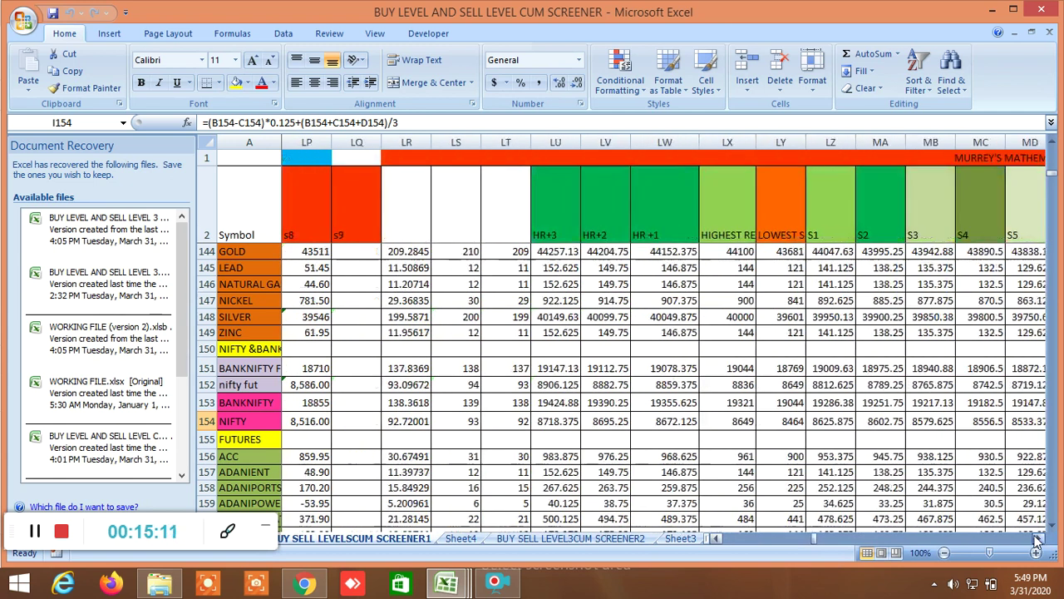
Review the LTP position columns for Gann angles, Gann square of 9 and Murrey's mathematical levels.
click(1037, 540)
click(1036, 539)
click(1037, 539)
click(1037, 540)
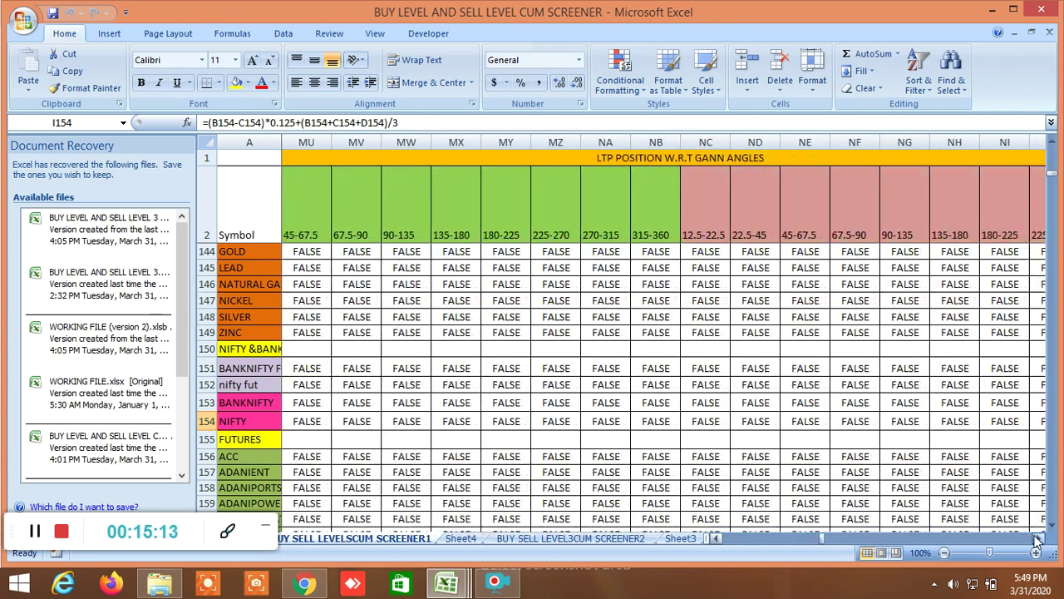
click(1036, 539)
click(1037, 540)
click(1037, 540)
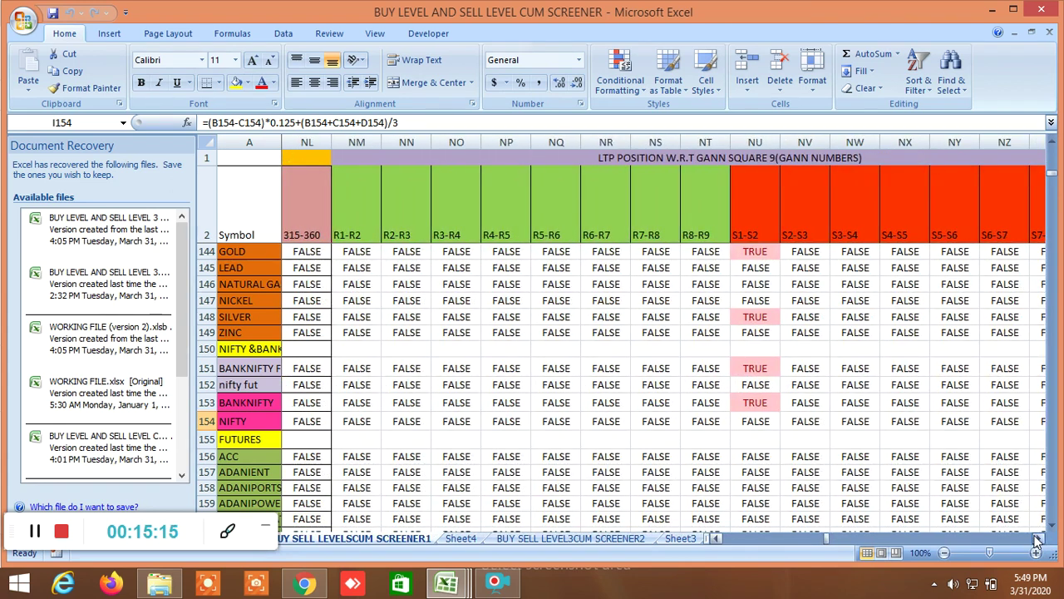
click(1036, 540)
click(1037, 540)
click(1037, 540)
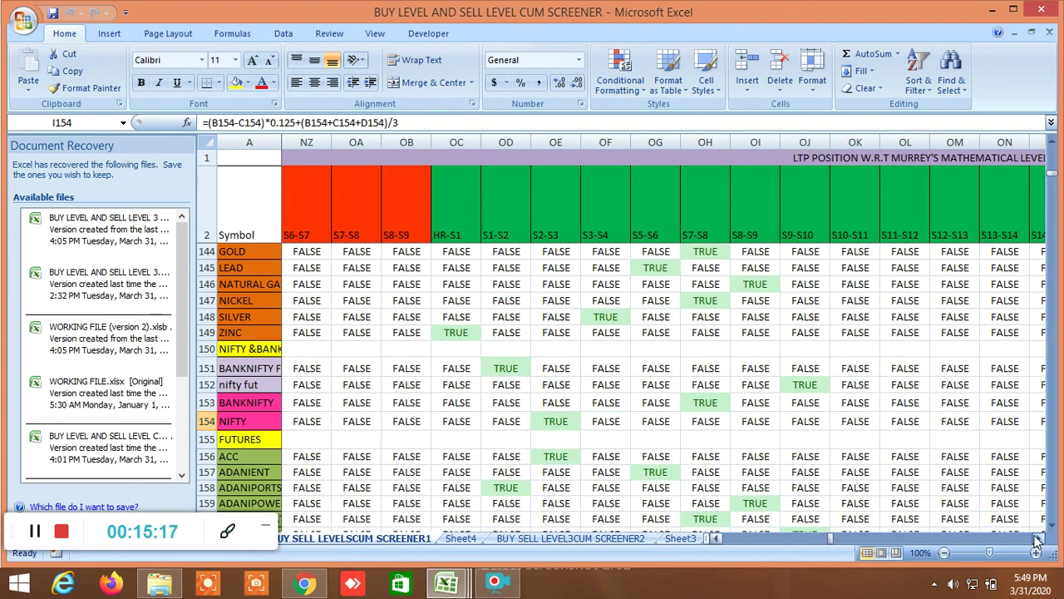
Examine the Gann degree, time to reverse and 360 DEGREE PRICE ANALYSIS UPSIDE FIRST CYCLE columns.
click(1037, 539)
click(1037, 540)
click(1037, 540)
click(1037, 540)
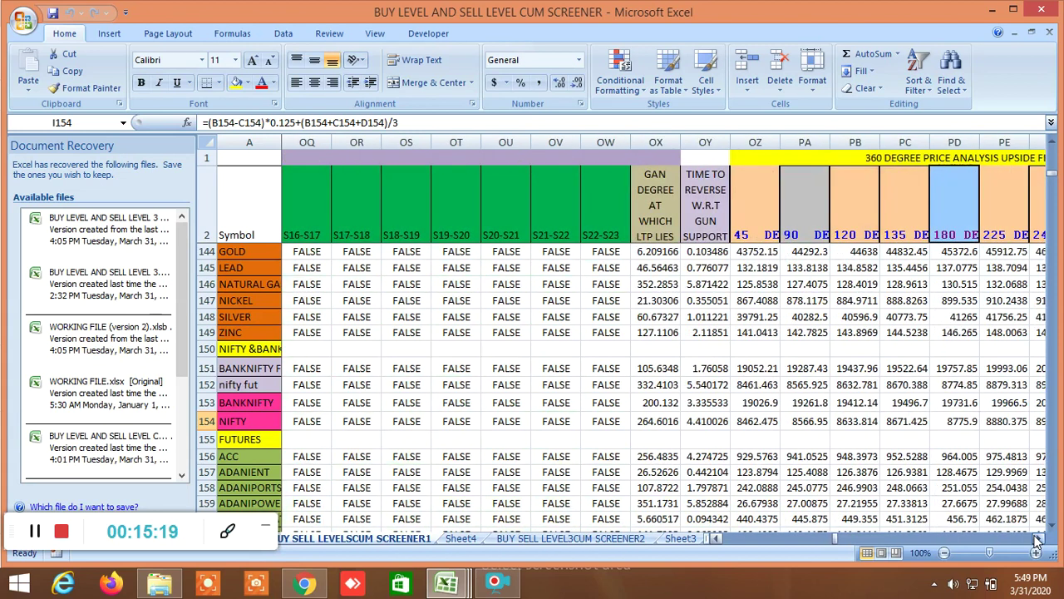
click(1037, 540)
click(1037, 540)
click(1036, 540)
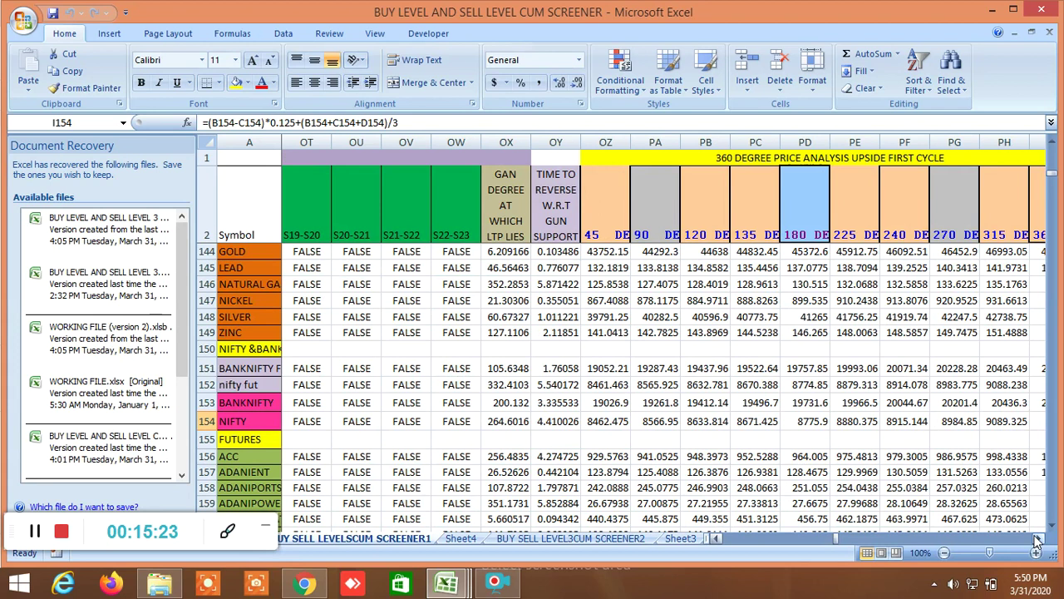
click(1037, 540)
click(1036, 539)
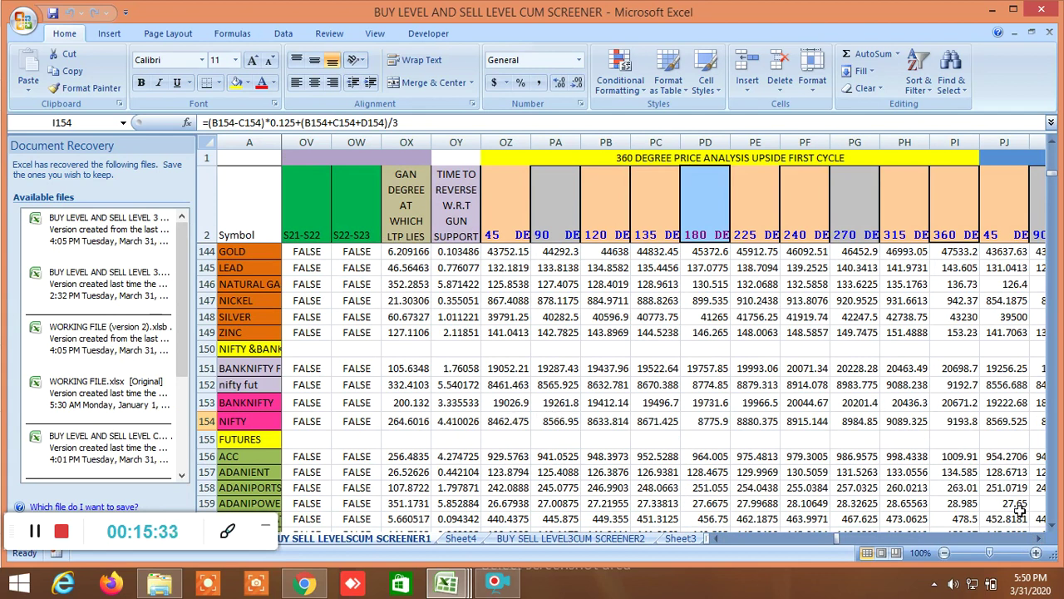
double_click(1039, 539)
double_click(1040, 538)
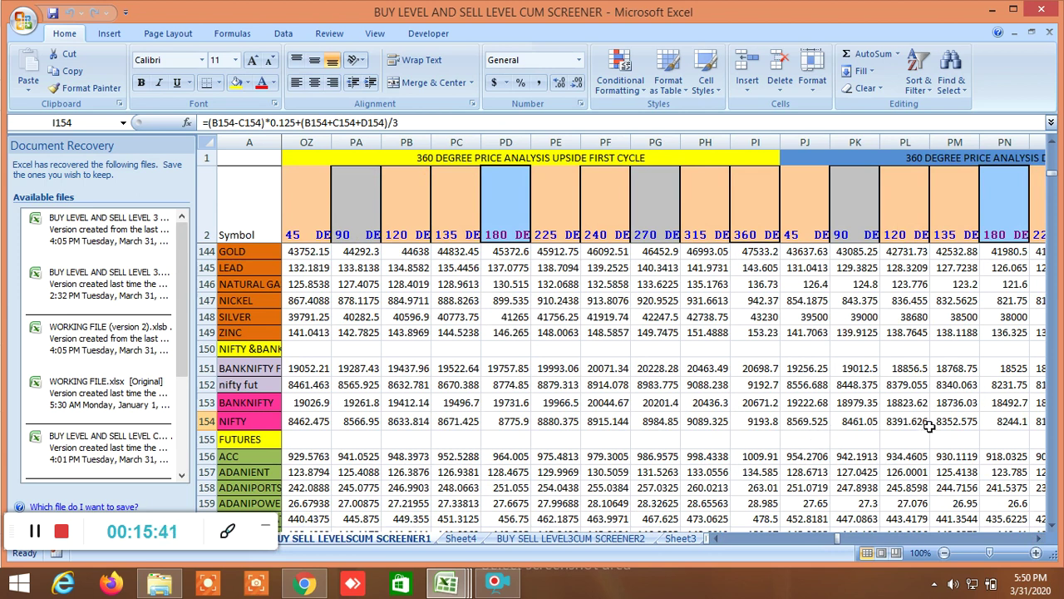
Examine the 360 DEGREE PRICE ANALYSIS DOWNSIDE FIRST CYCLE levels up to the end-of-first-cycle column.
click(1039, 539)
click(1038, 538)
click(1038, 539)
click(1038, 539)
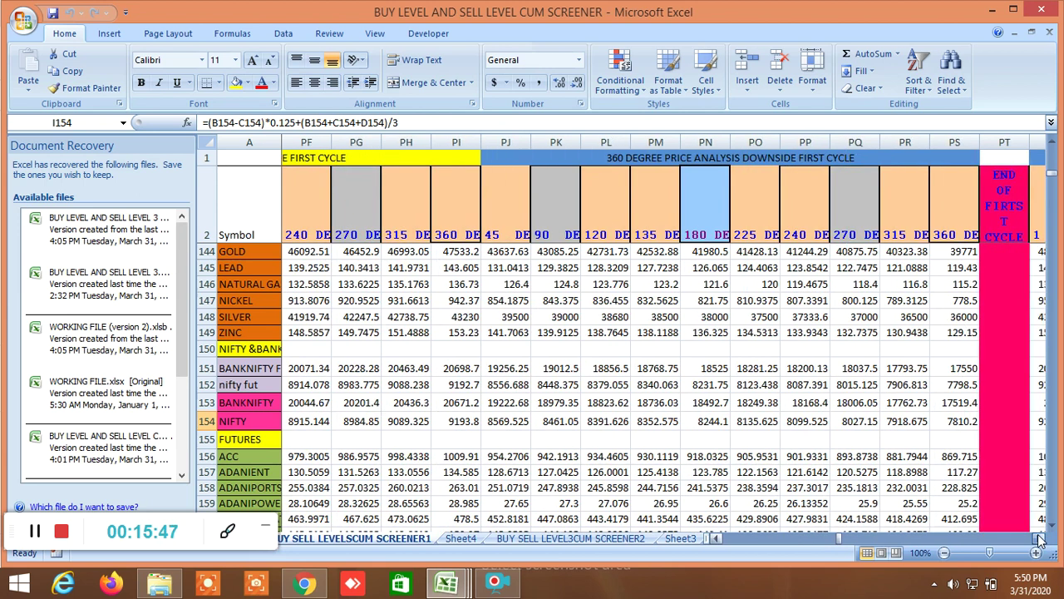
click(1038, 539)
click(1039, 539)
click(1039, 539)
click(1038, 539)
click(1039, 538)
click(1039, 538)
click(1038, 539)
click(1039, 538)
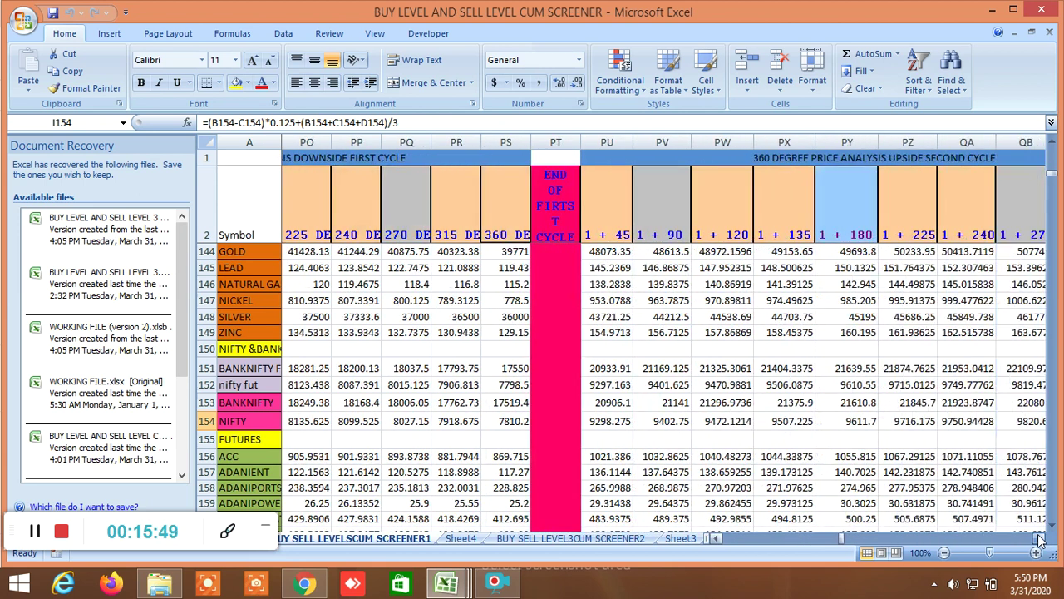
Review the upside and downside second-cycle levels of the 360 degree price analysis.
click(1039, 538)
click(1038, 538)
click(1039, 539)
click(1039, 539)
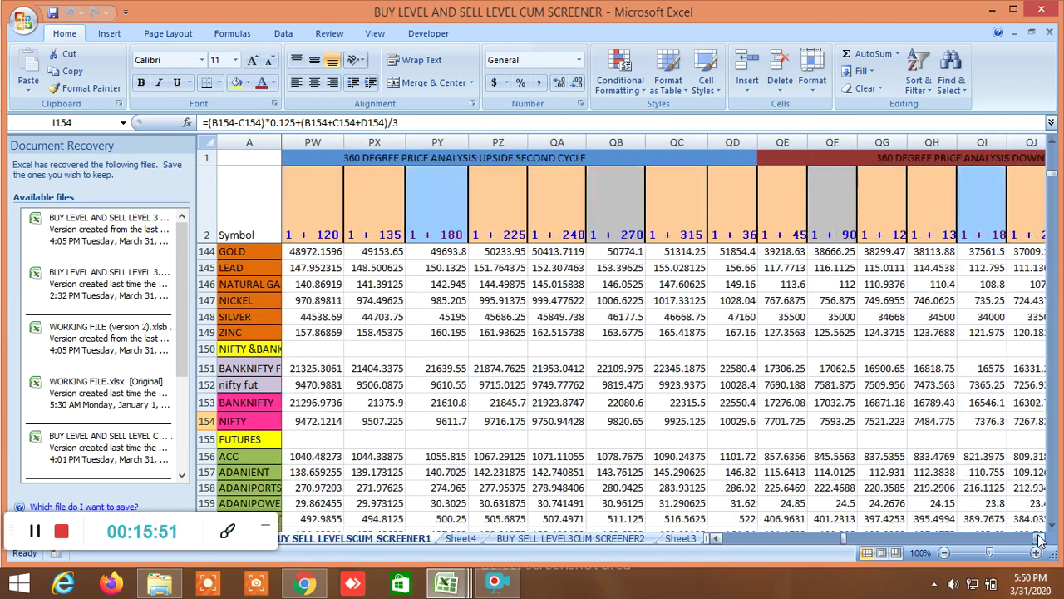
click(1038, 539)
click(1039, 539)
click(1039, 539)
click(1039, 539)
click(1038, 538)
click(1038, 539)
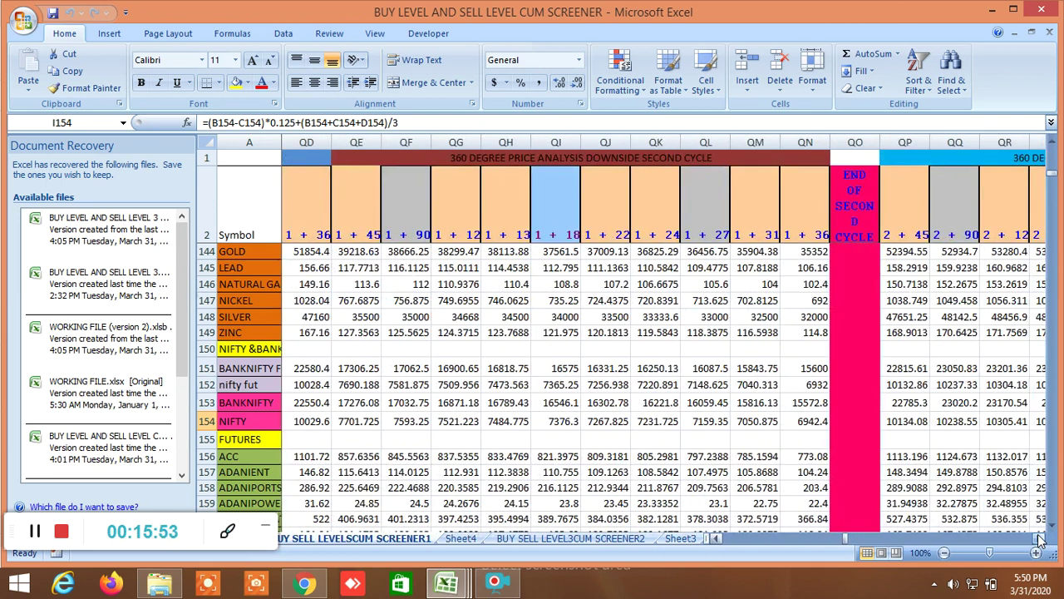
View the 360 DEGREE PRICE ANALYSIS UPSIDE THIRD CYCLE levels and the first downside third-cycle columns.
click(1038, 539)
click(1039, 538)
click(1039, 539)
click(1038, 539)
click(1039, 539)
click(1038, 539)
click(1039, 538)
click(1038, 539)
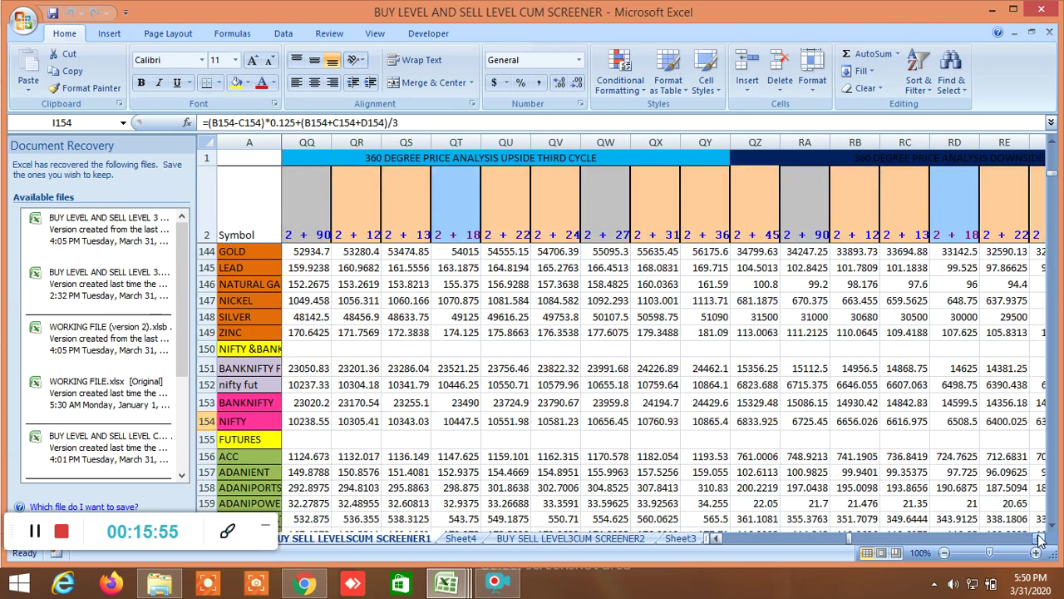
Review the 360 DEGREE PRICE ANALYSIS DOWNSIDE THIRD CYCLE levels up to the END OF THIRD CYCLE column.
click(1039, 539)
click(1038, 539)
click(1038, 539)
click(1038, 539)
click(1038, 539)
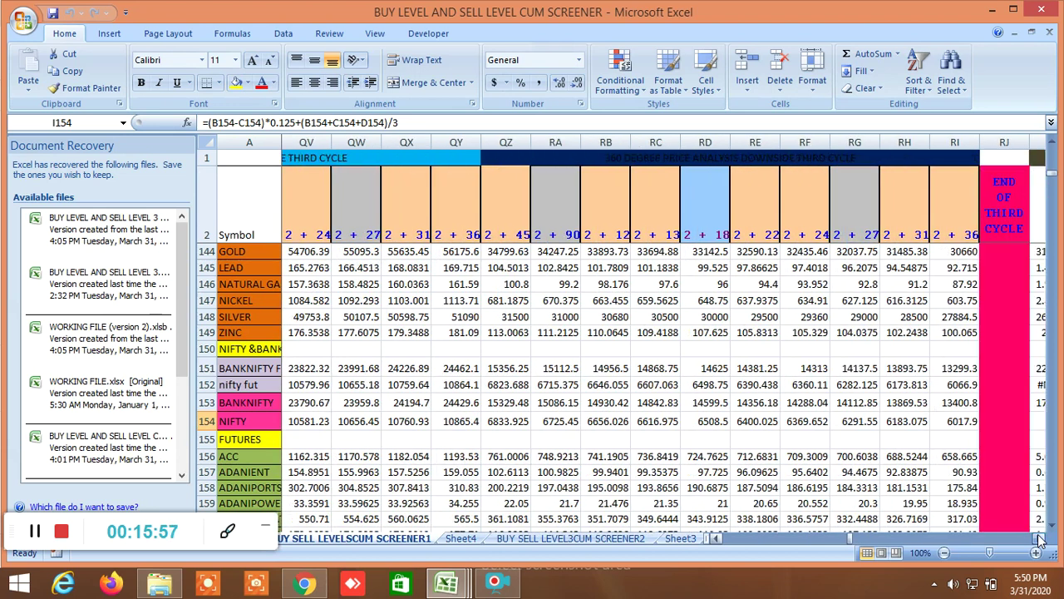
Examine the 360 DEGREE ANALYSIS WITH DIFFERENCE columns for all three cycles through to the GANN TIME INTRADAY column.
click(1038, 539)
click(1038, 539)
click(1038, 539)
click(1039, 539)
click(1038, 538)
click(1038, 539)
click(1039, 539)
click(1038, 539)
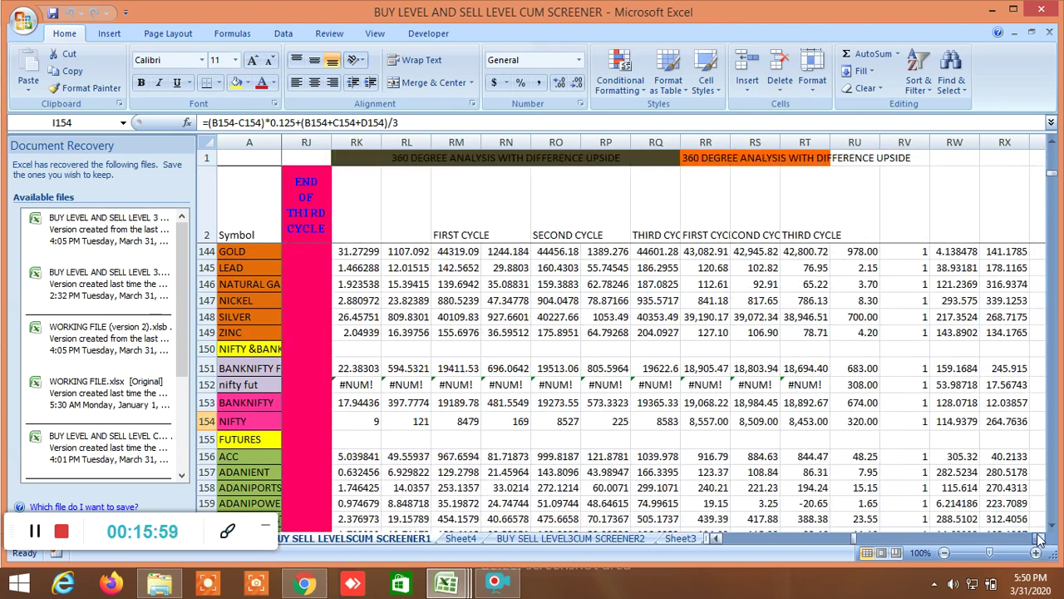
click(1039, 539)
click(1039, 539)
click(1039, 539)
click(1039, 539)
click(1039, 539)
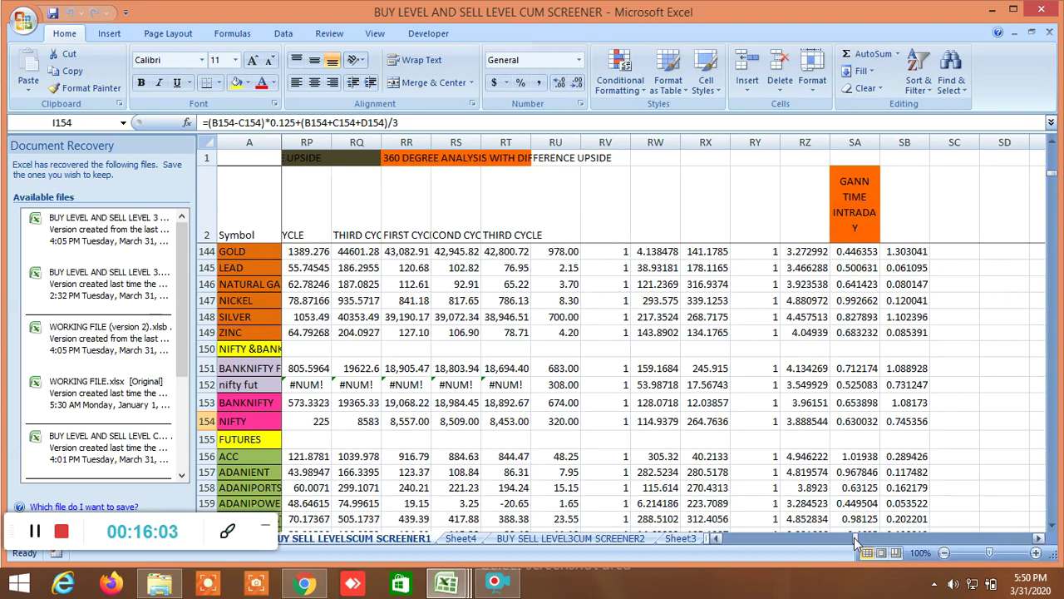
Go back to the TIRONE LEVEL columns, and open the INSIDE THE BAR WITH NR7 sheet.
drag(854, 538, 780, 539)
click(611, 537)
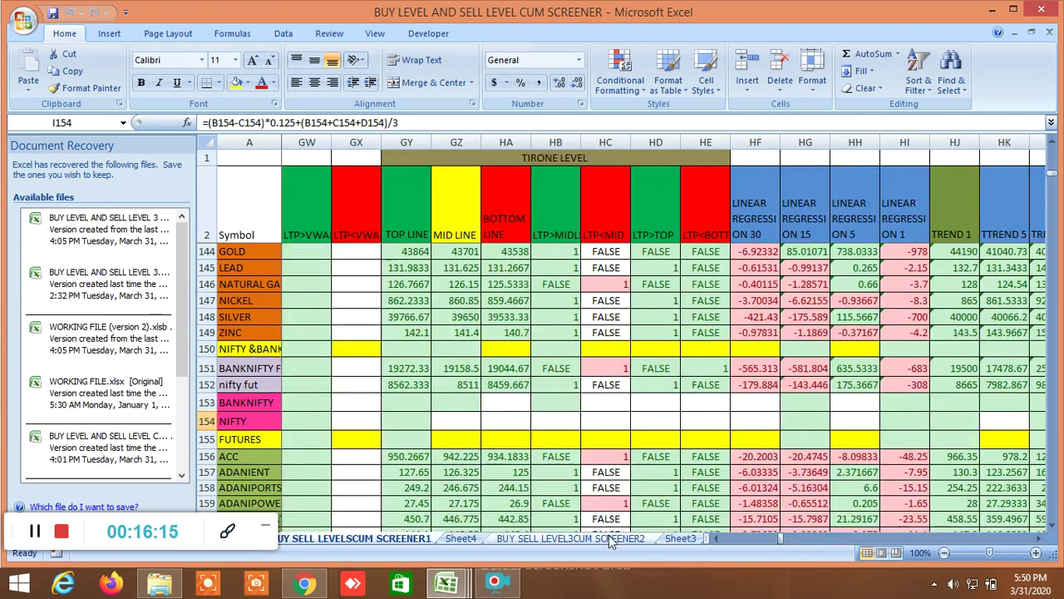
click(688, 539)
click(689, 538)
click(688, 539)
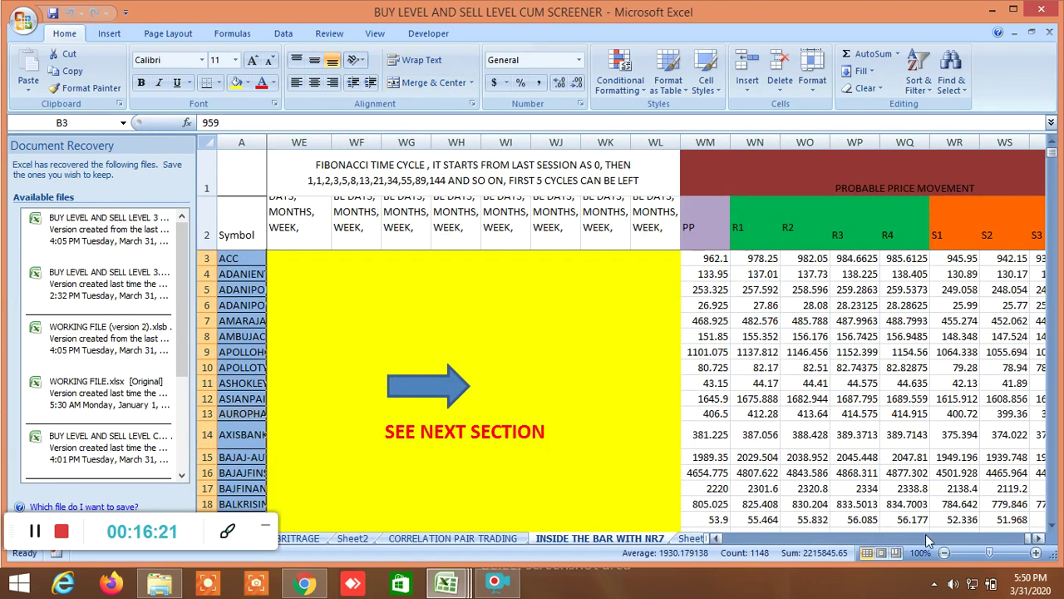
Find the Fibonacci buy entry and R1 to R9 levels, and view them for the commodity, index and futures rows.
click(716, 538)
drag(716, 538, 716, 540)
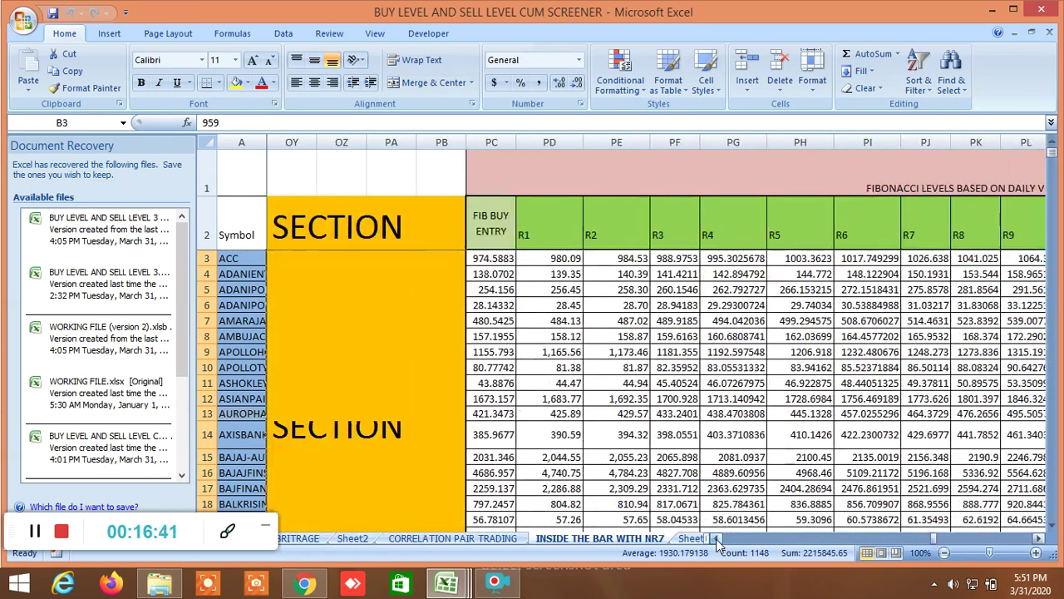
scroll(549, 460, down, 20)
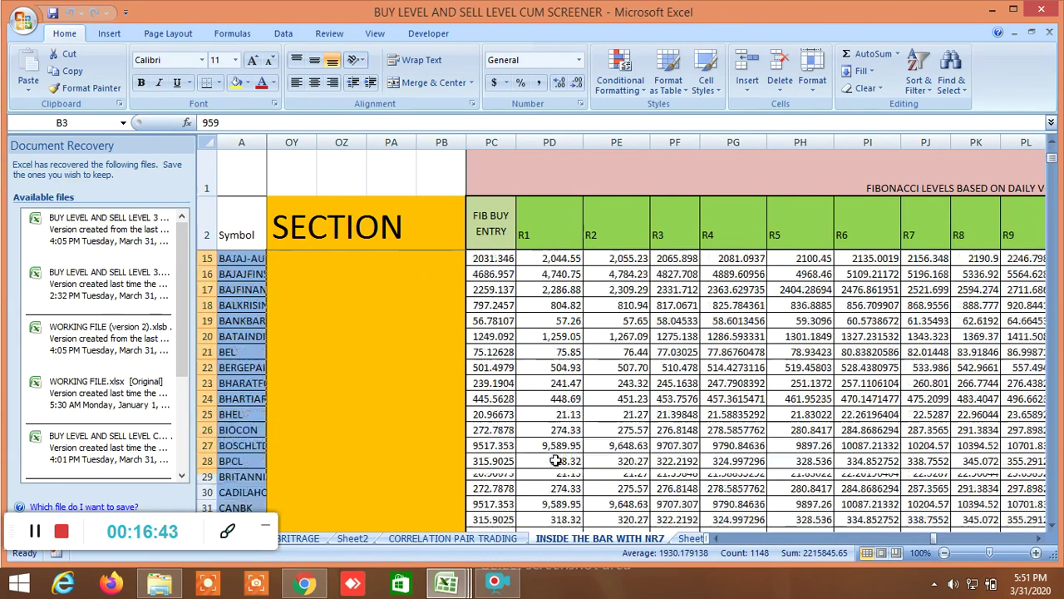
scroll(555, 460, down, 18)
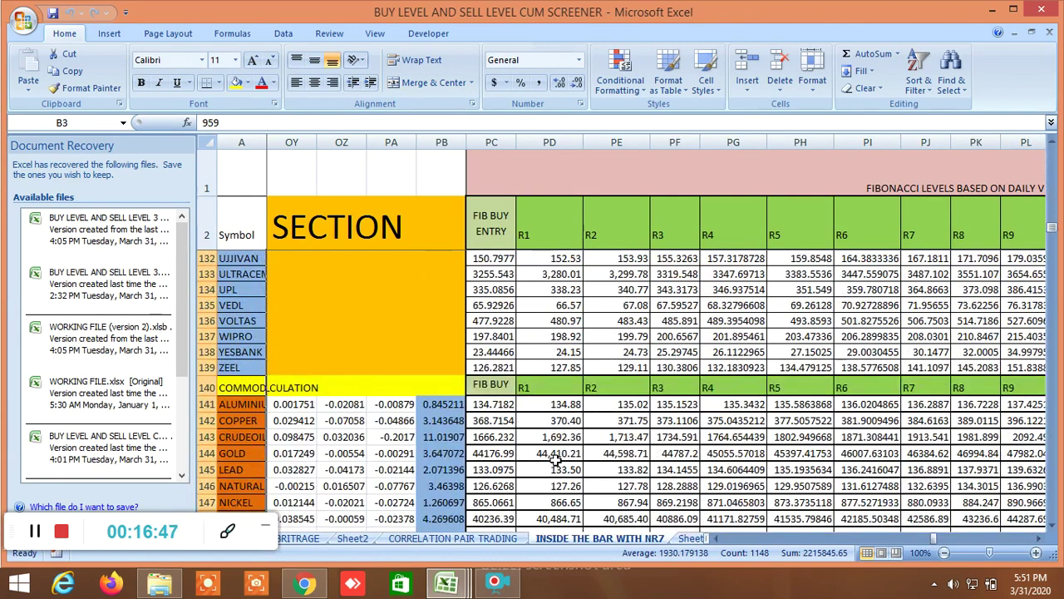
scroll(555, 459, down, 4)
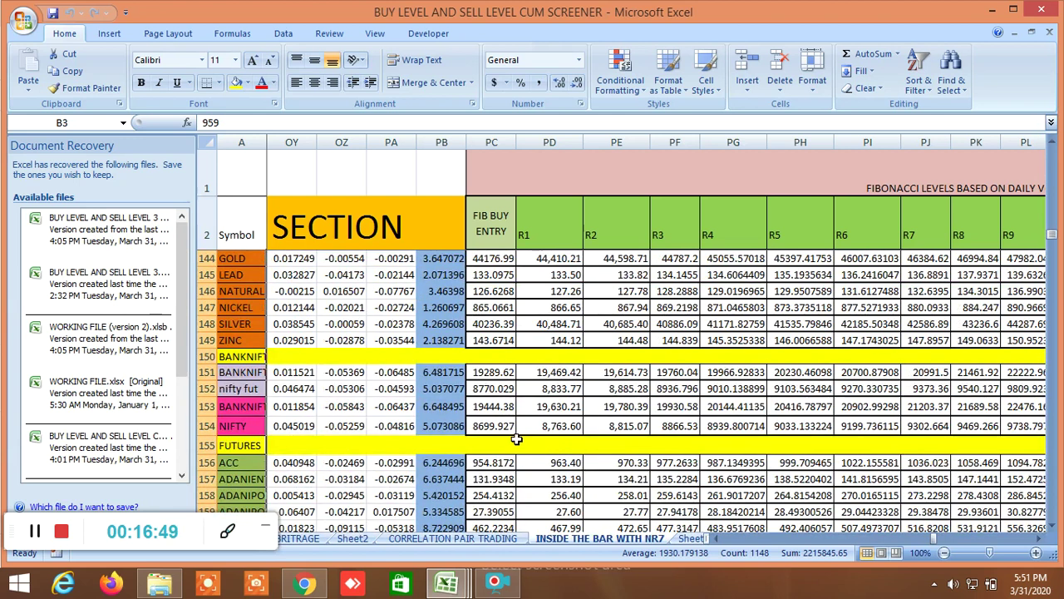
Review the Fibonacci daily volatility levels from the FIB SELL ENTRY column through S9.
click(1039, 538)
click(1038, 538)
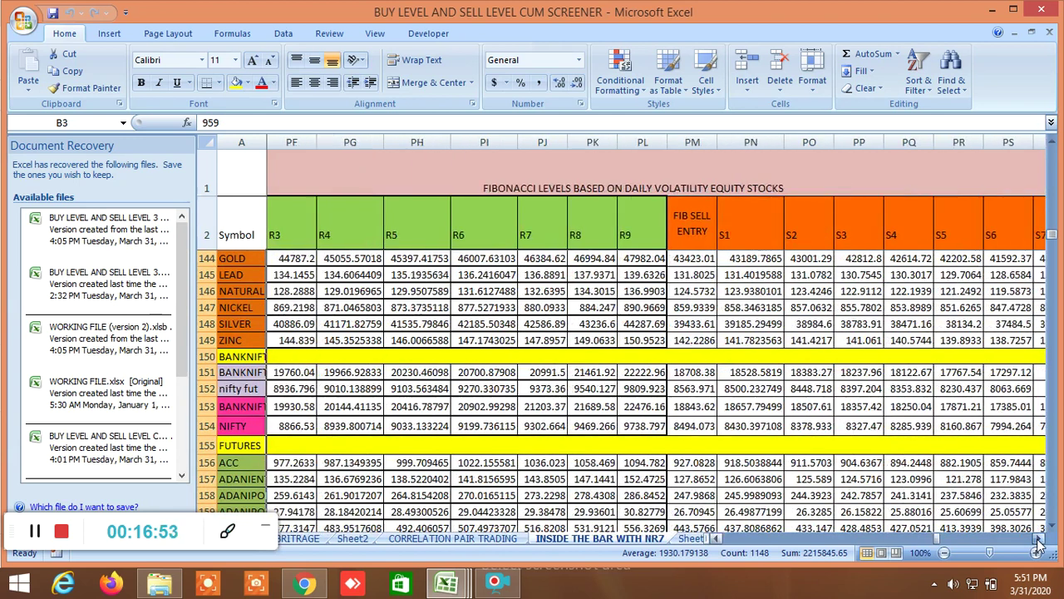
double_click(1038, 539)
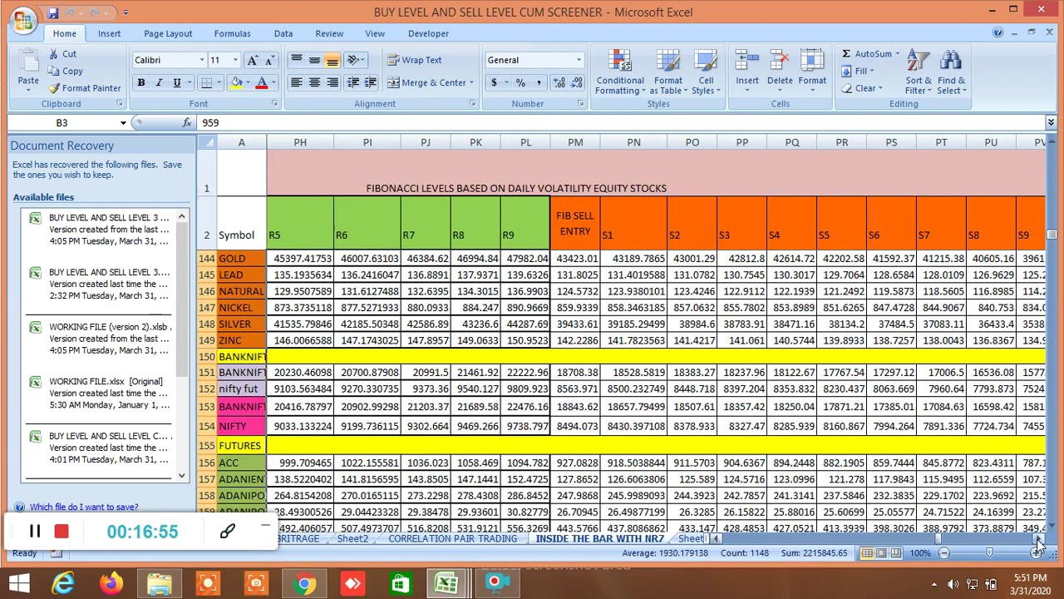
click(1038, 539)
click(1039, 539)
click(1038, 539)
click(1039, 539)
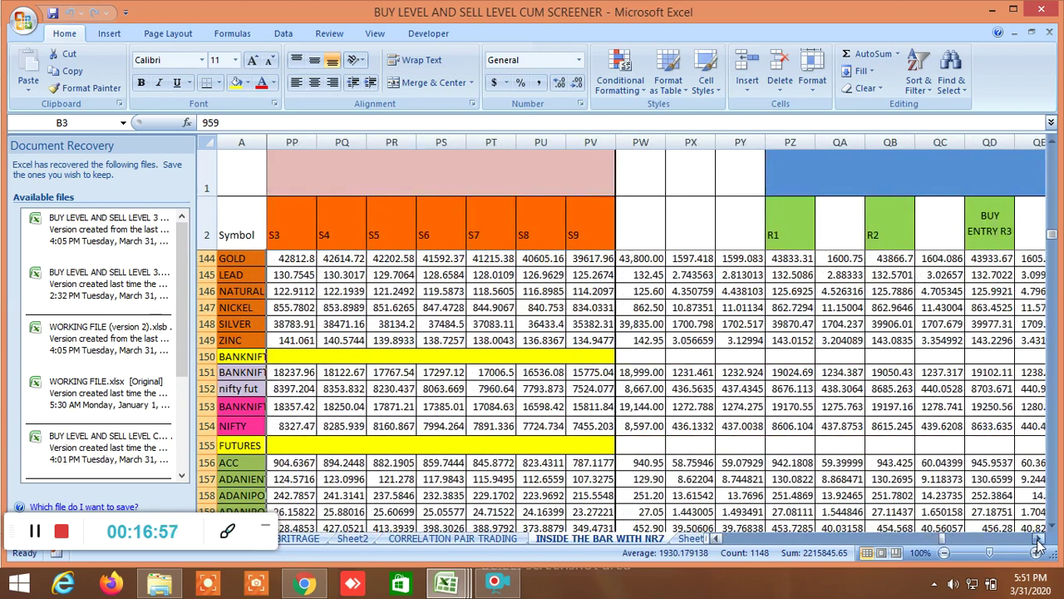
View the Gann angle levels from R1 and BUY ENTRY R3 up to STRONG RESISTANCE R6.
double_click(1038, 541)
click(1039, 538)
click(1038, 539)
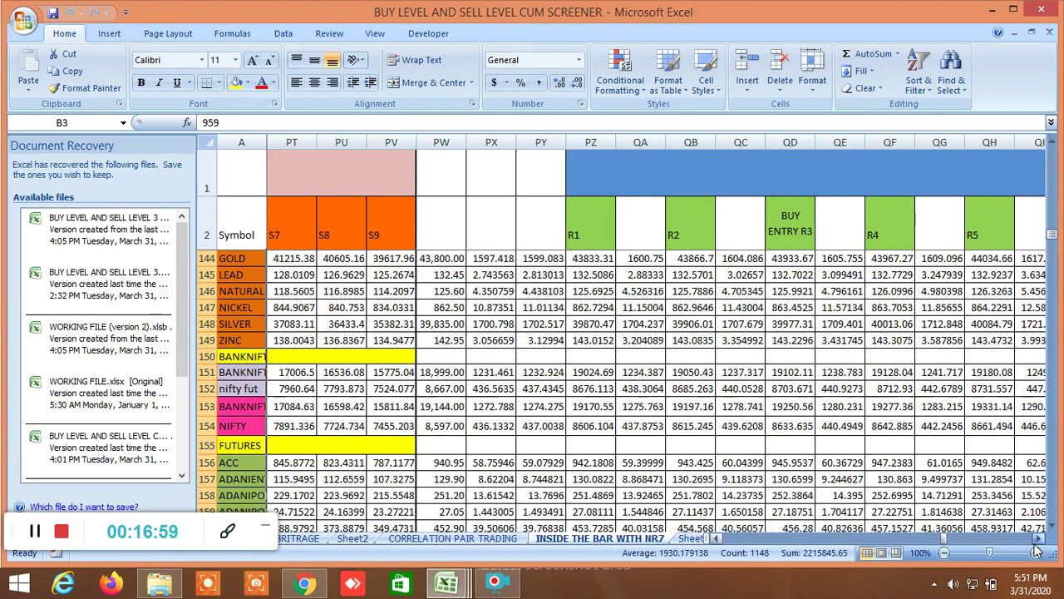
click(1039, 539)
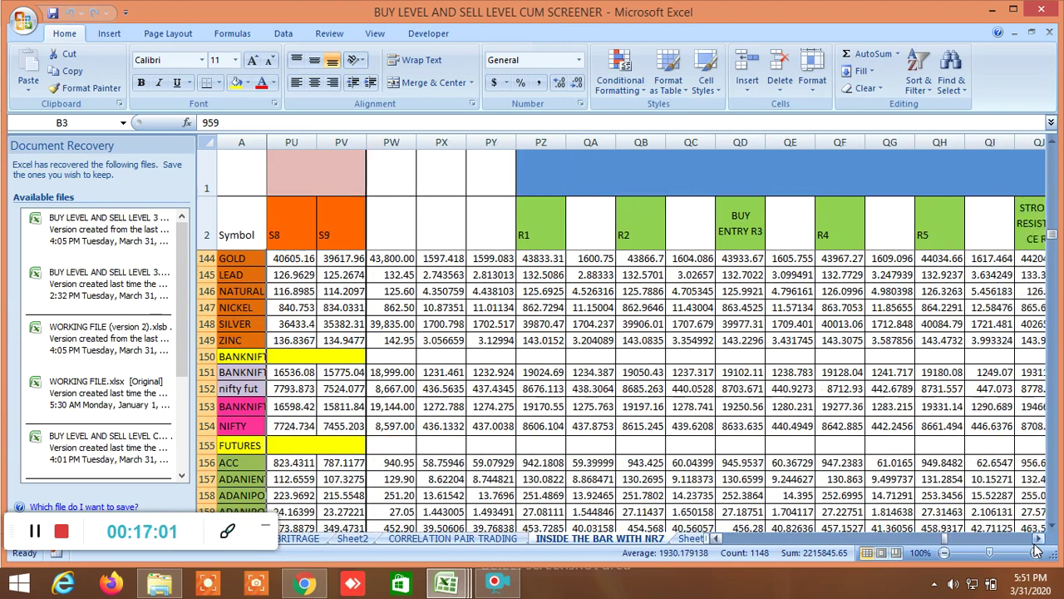
click(1039, 539)
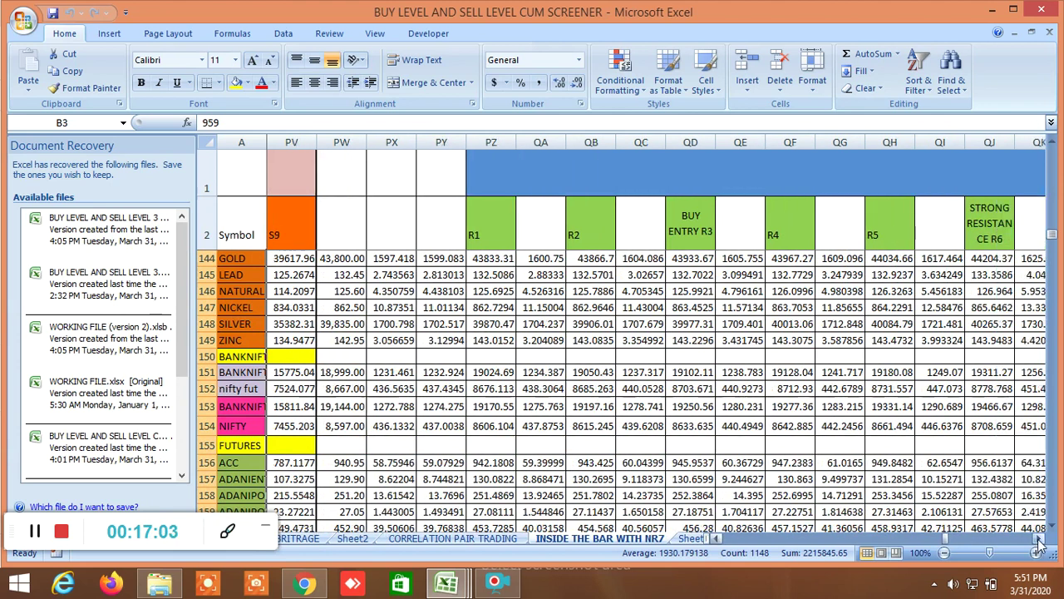
Examine the remaining Gann angle volatility levels from R7 to R11 and from S1 to SELL ENTRY S3.
click(1038, 539)
double_click(1038, 539)
double_click(1039, 539)
click(1038, 539)
triple_click(1038, 539)
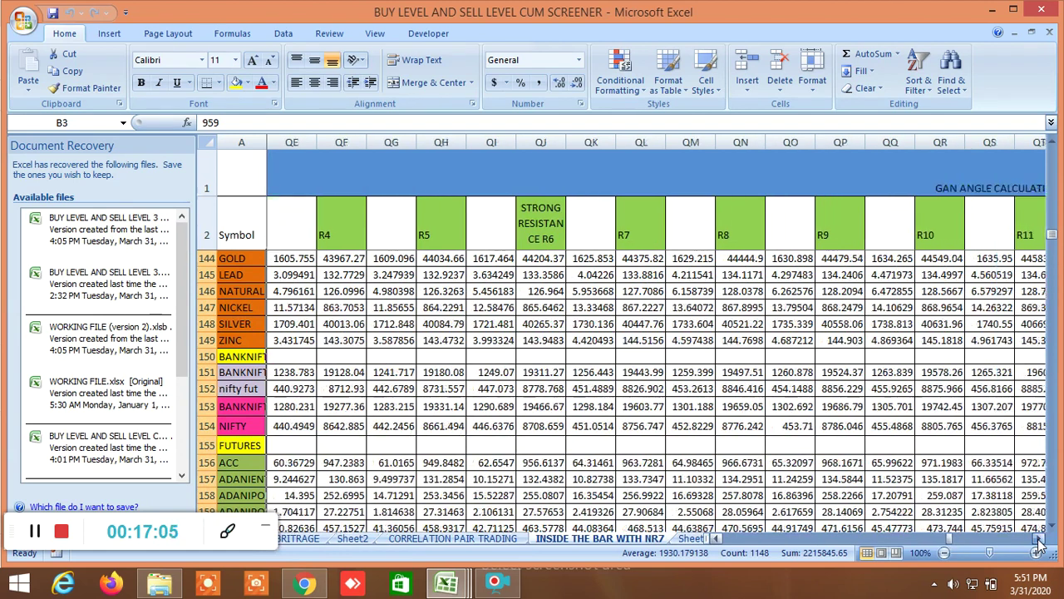
triple_click(1038, 539)
click(1038, 538)
click(1038, 539)
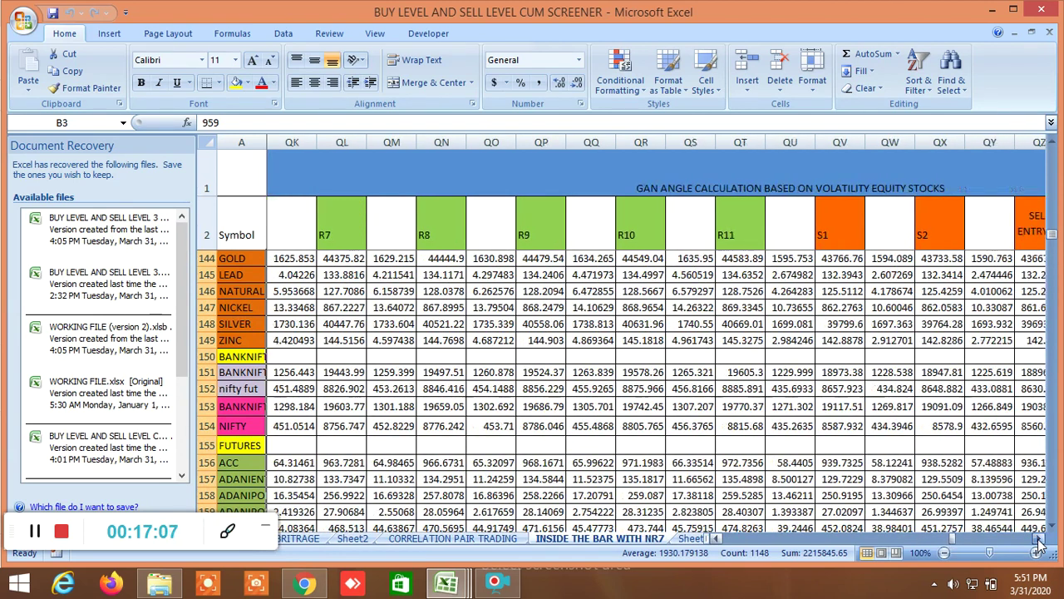
double_click(1039, 539)
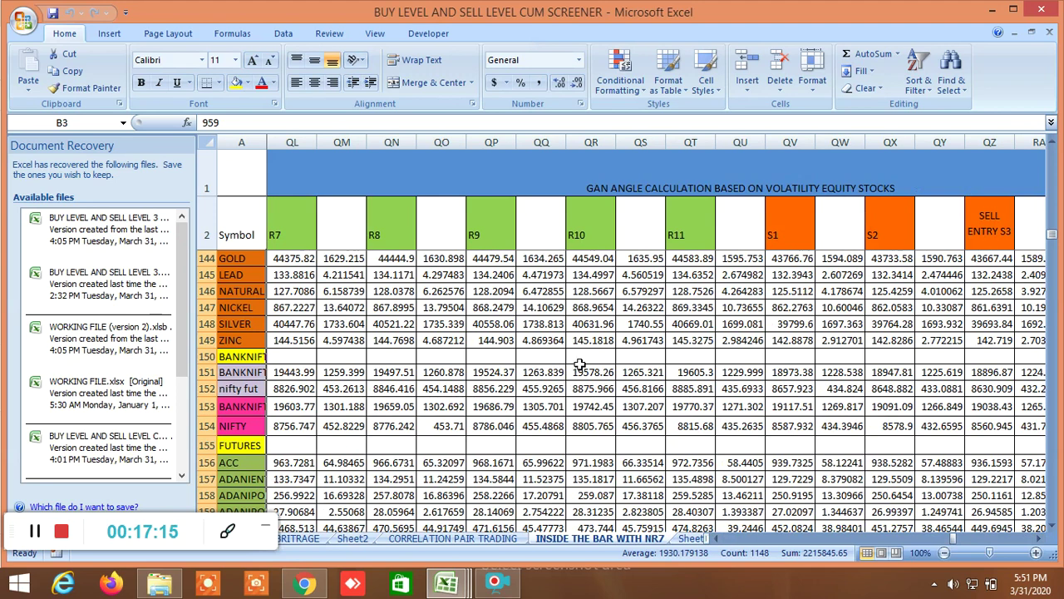
Revisit the Fibonacci daily volatility levels, and view the GANN DEGREE BASED ON VOLATILITY columns.
click(714, 539)
drag(715, 539, 714, 539)
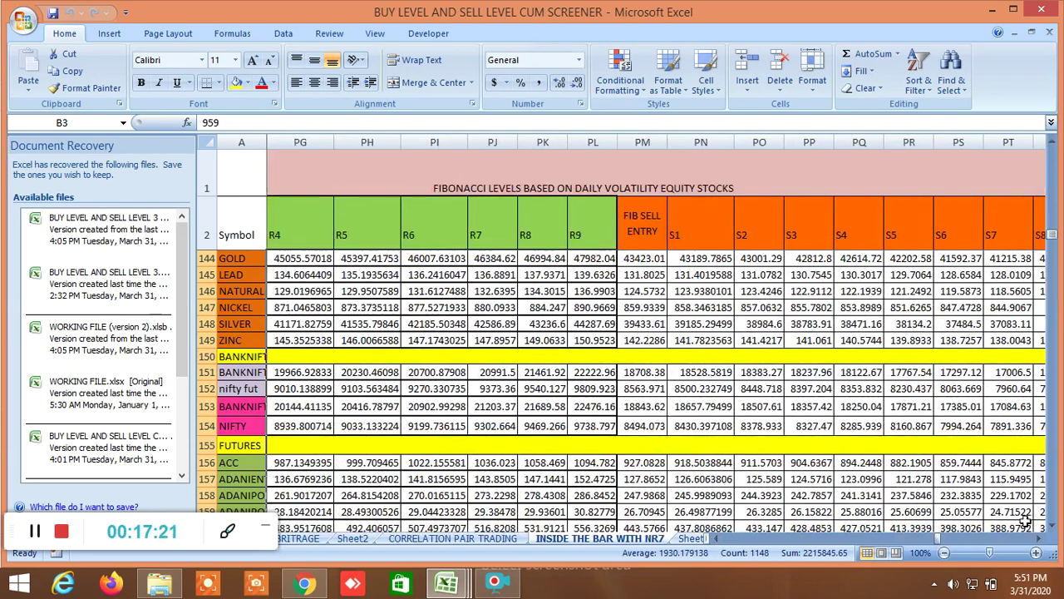
drag(1045, 540, 1045, 541)
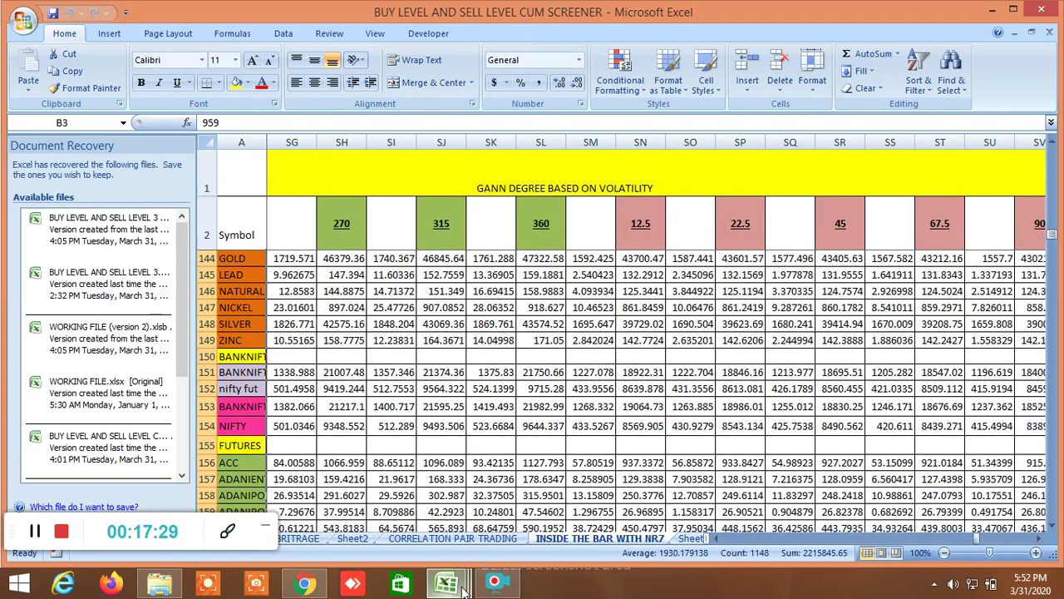
Bring up the previews of the open workbooks to switch to another one.
mouse_move(462, 590)
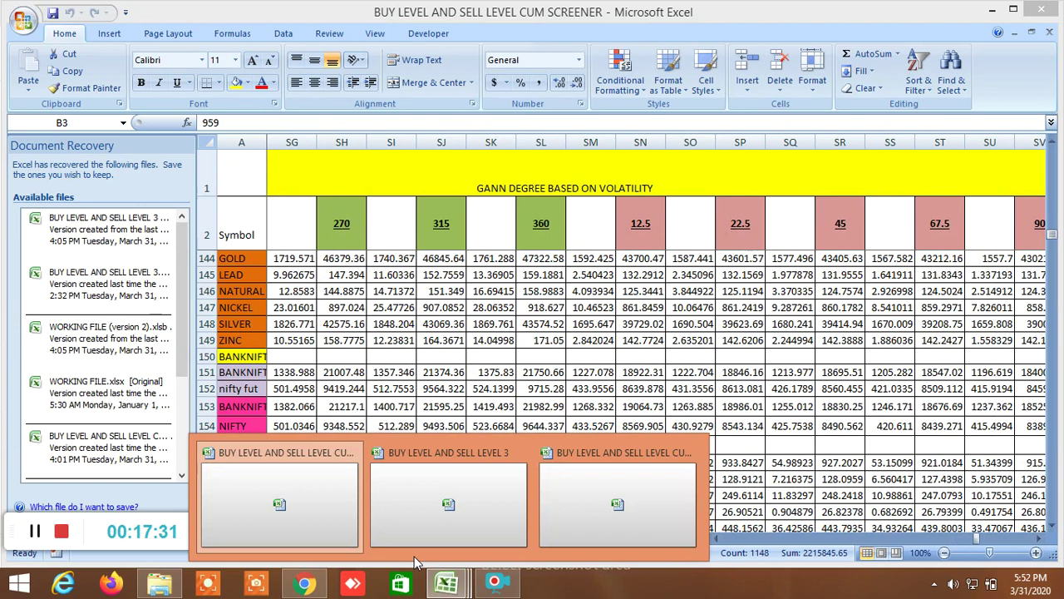